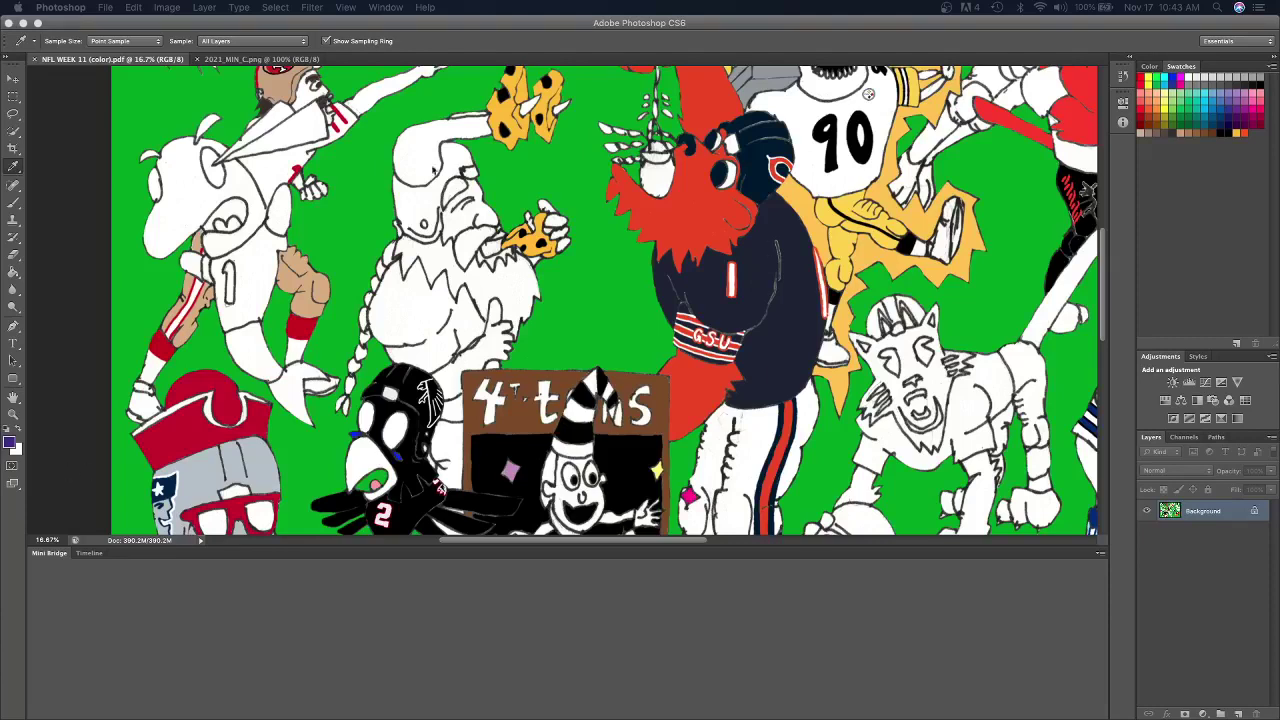
Check the Vikings uniform reference, then fill the Viking's helmet with purple.
{"action": "left_click", "coordinate": [240, 60]}
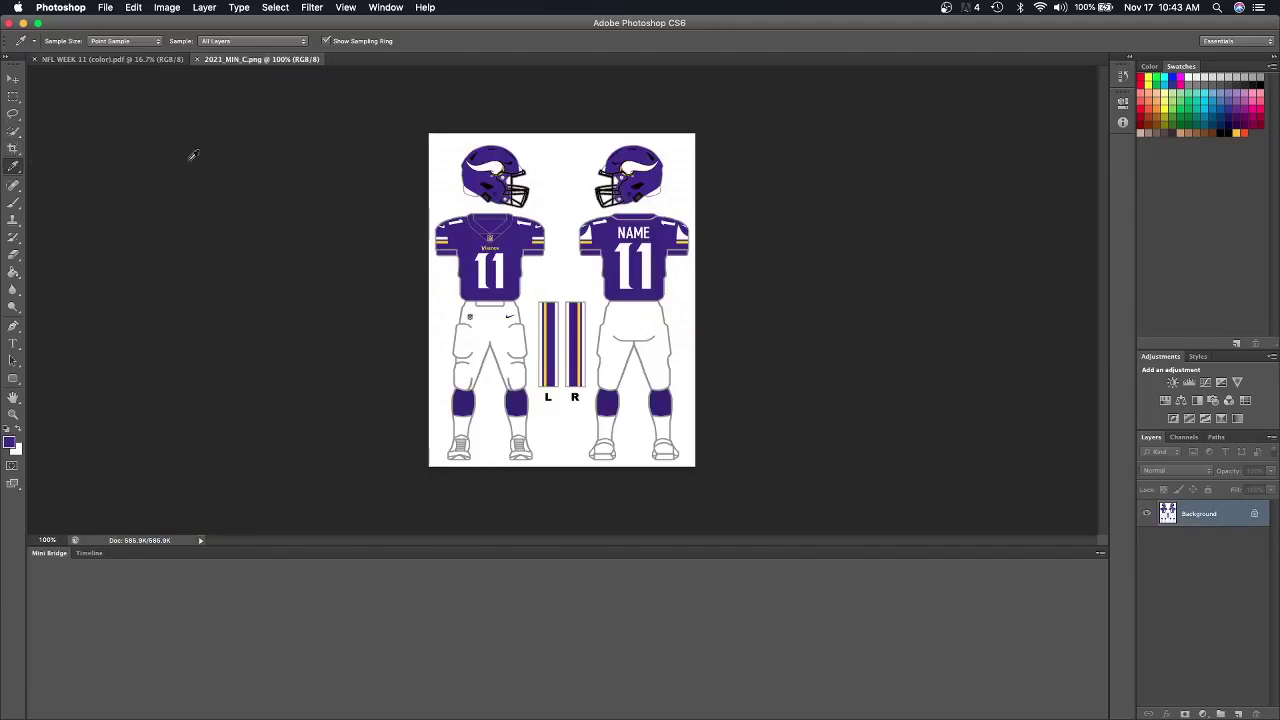
{"action": "left_click", "coordinate": [137, 59]}
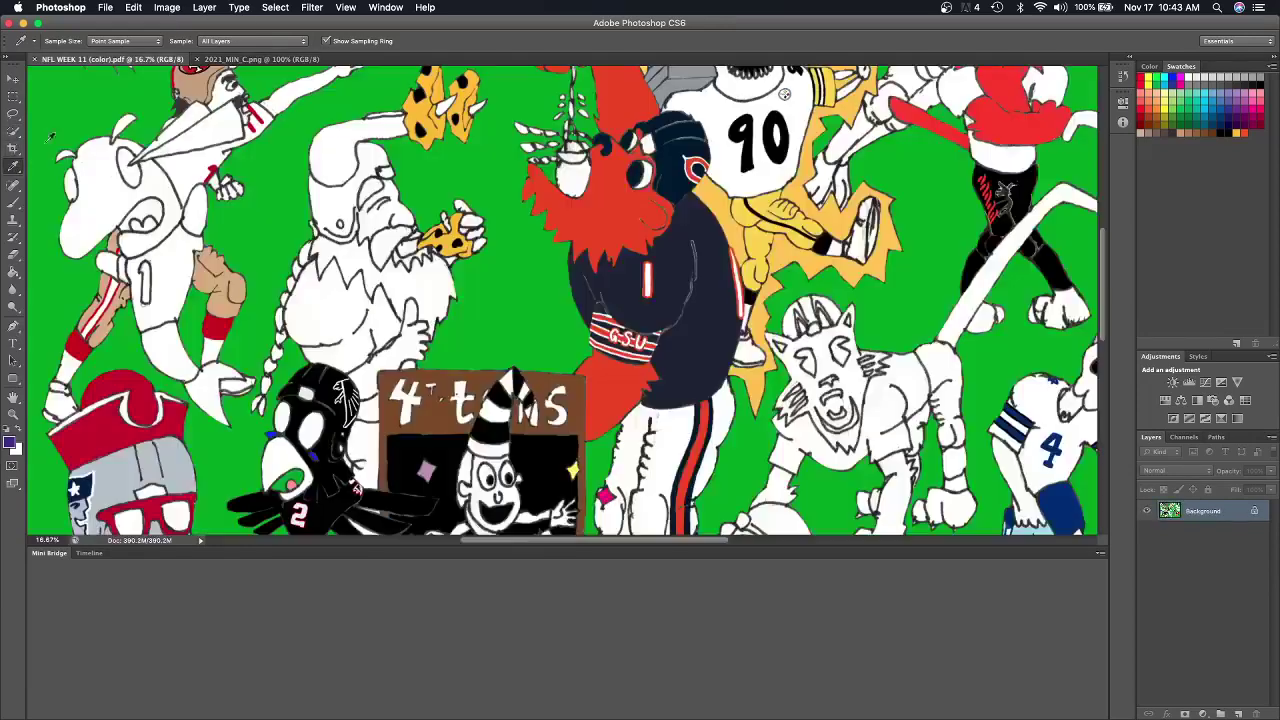
{"action": "left_click", "coordinate": [13, 272]}
{"action": "left_click", "coordinate": [345, 205]}
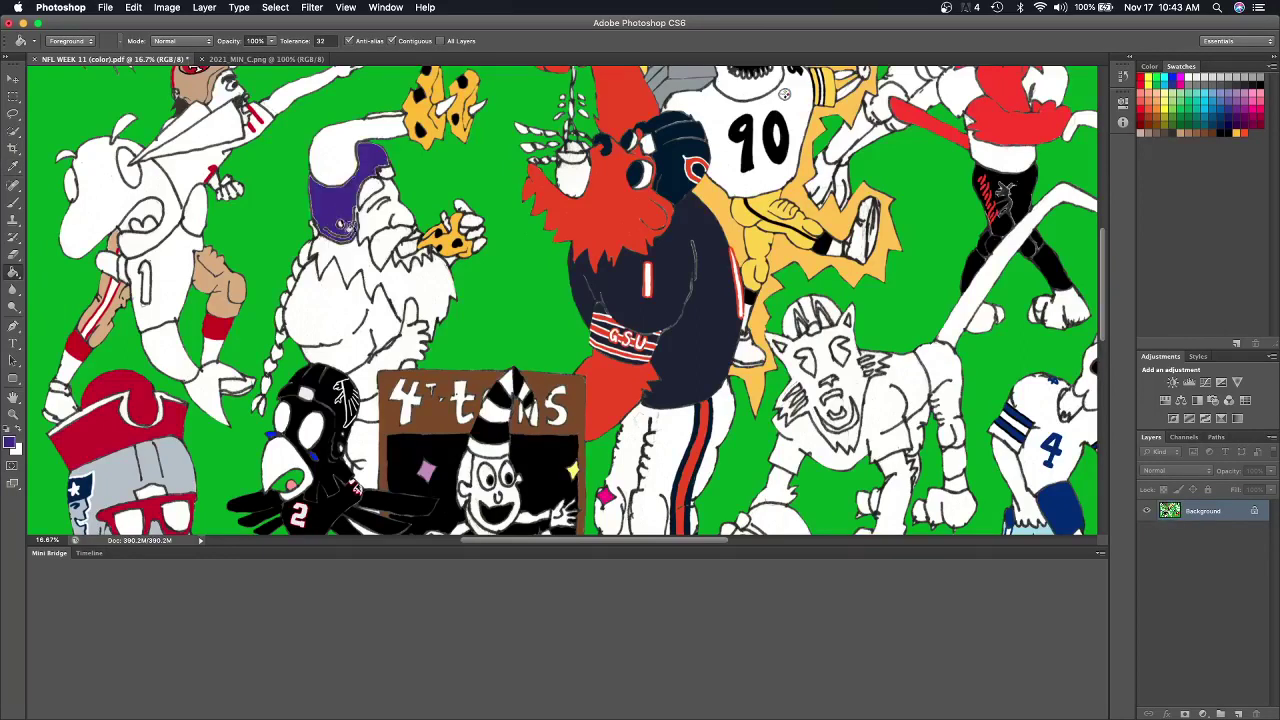
{"action": "scroll", "coordinate": [322, 237], "scroll_direction": "down", "scroll_amount": 1}
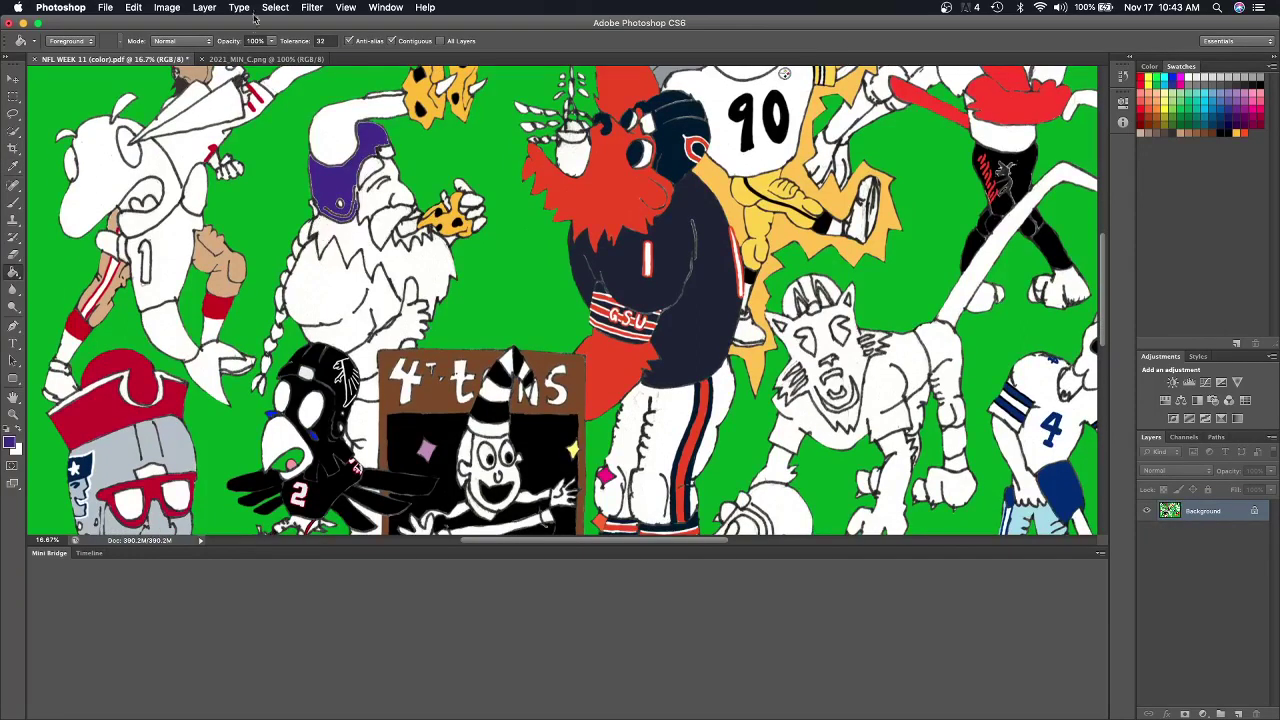
Sample the jersey purple from the 2021_MIN_C.png reference and fill the Viking's jersey body.
{"action": "left_click", "coordinate": [258, 59]}
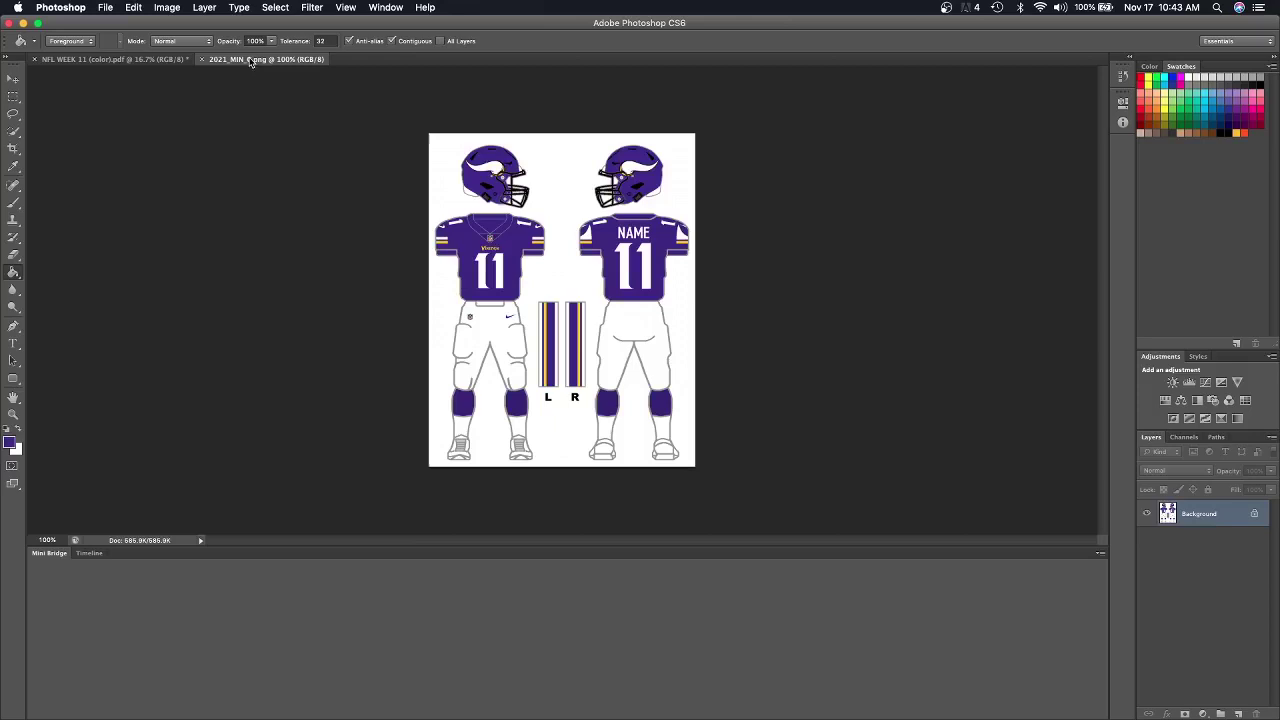
{"action": "left_click", "coordinate": [13, 166]}
{"action": "left_click", "coordinate": [517, 241]}
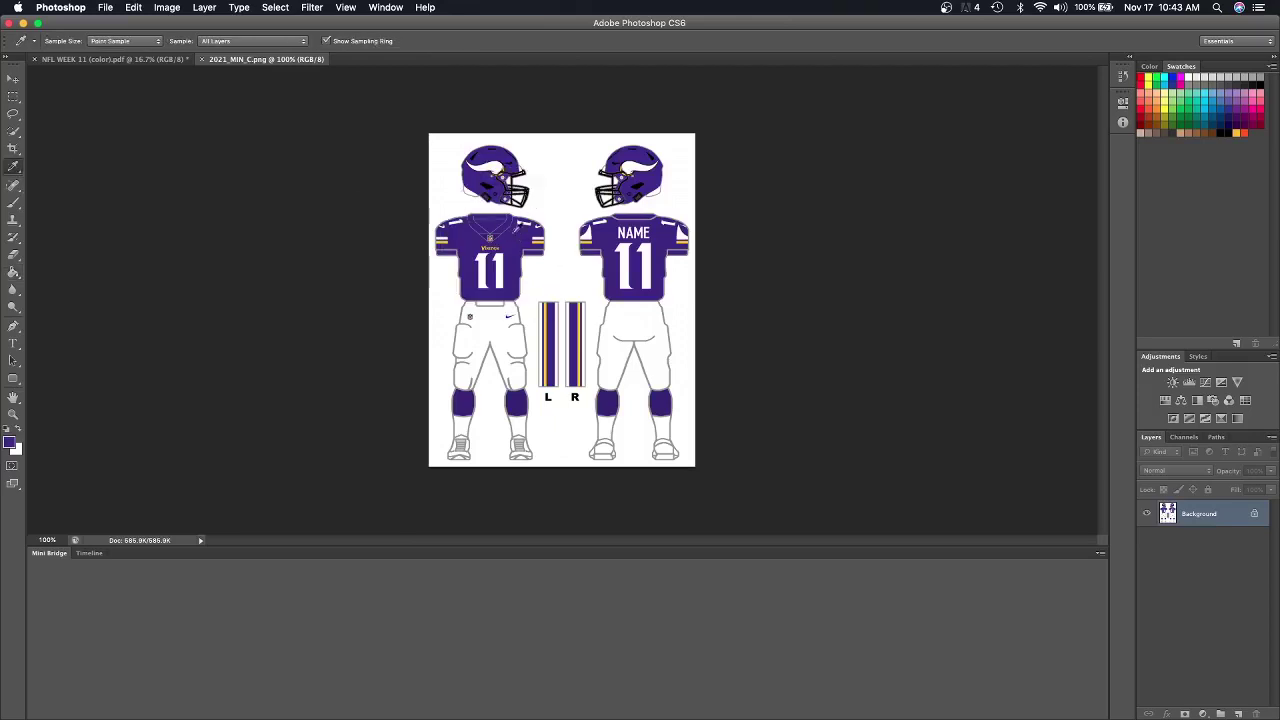
{"action": "left_click", "coordinate": [150, 59]}
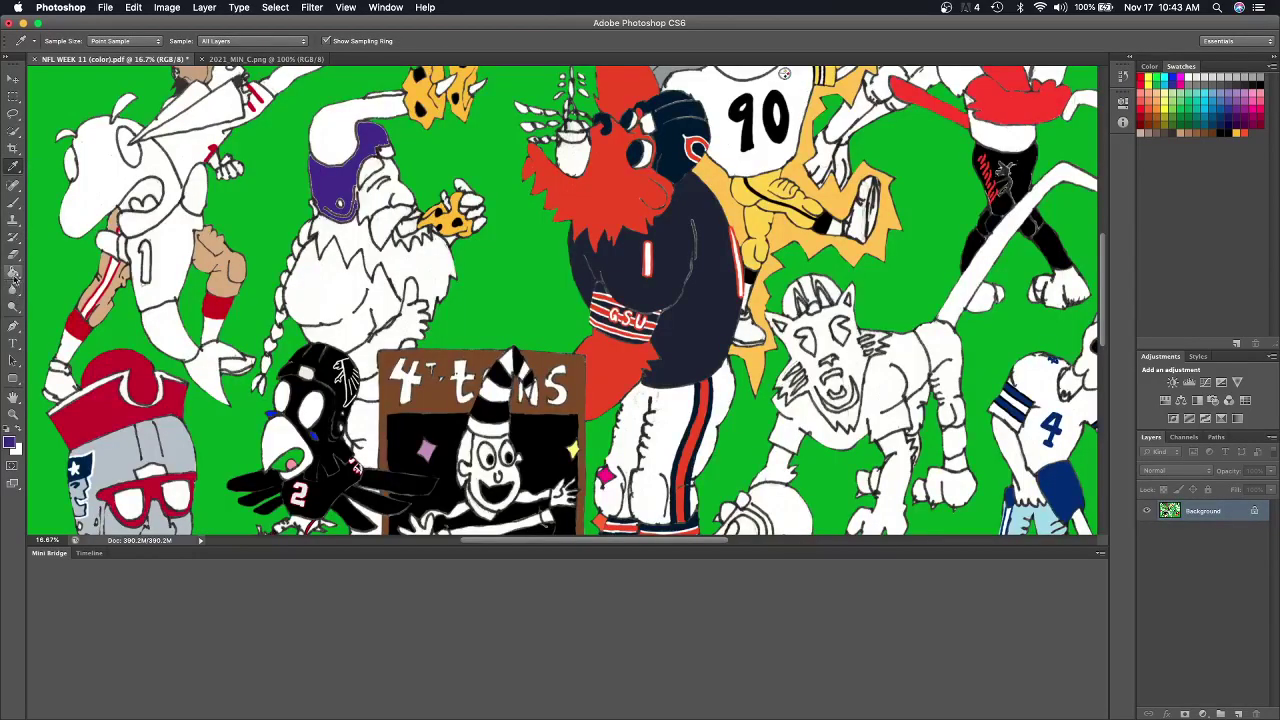
{"action": "left_click", "coordinate": [13, 271]}
{"action": "left_click", "coordinate": [352, 310]}
{"action": "scroll", "coordinate": [421, 375], "scroll_direction": "down", "scroll_amount": 2}
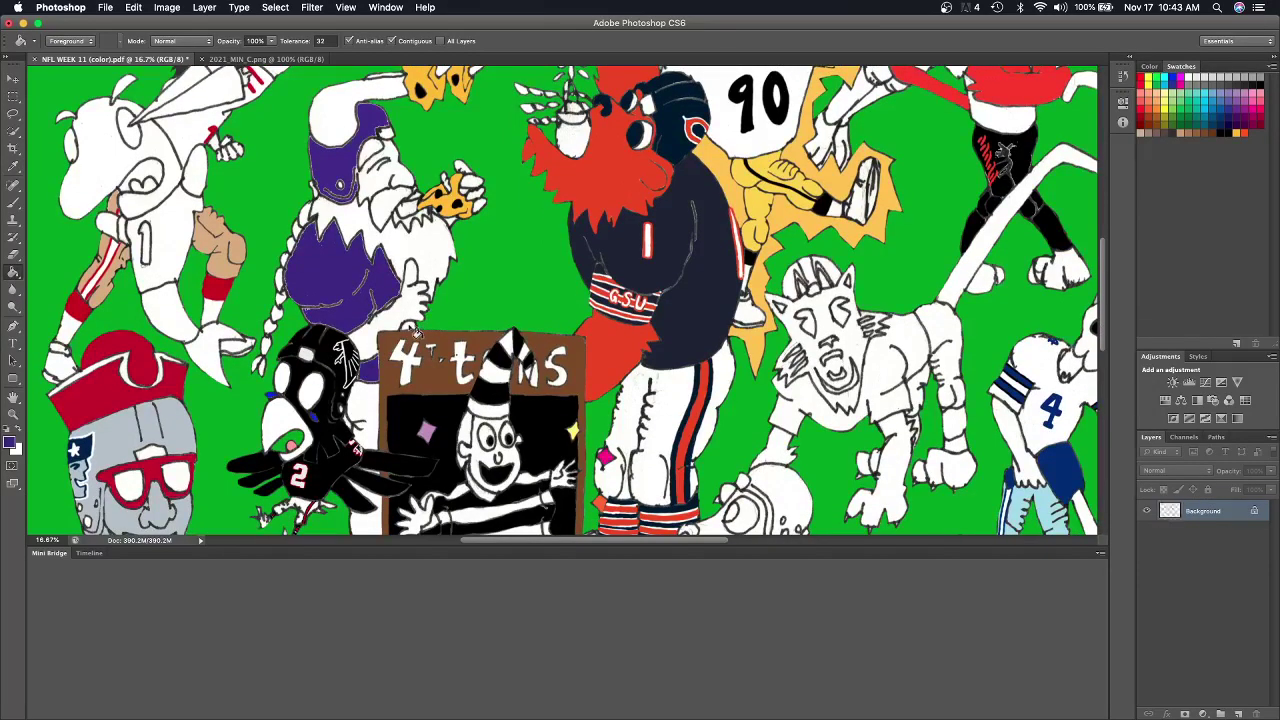
{"action": "scroll", "coordinate": [352, 380], "scroll_direction": "down", "scroll_amount": 5}
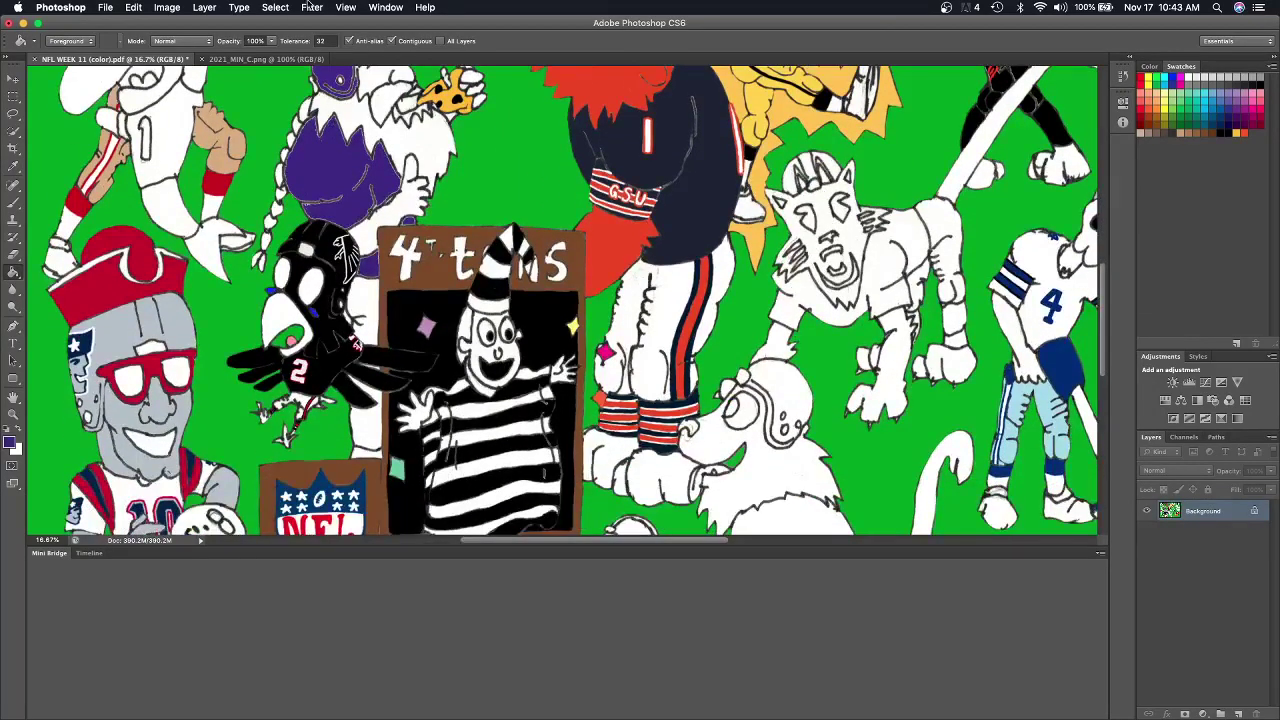
{"action": "left_click", "coordinate": [290, 60]}
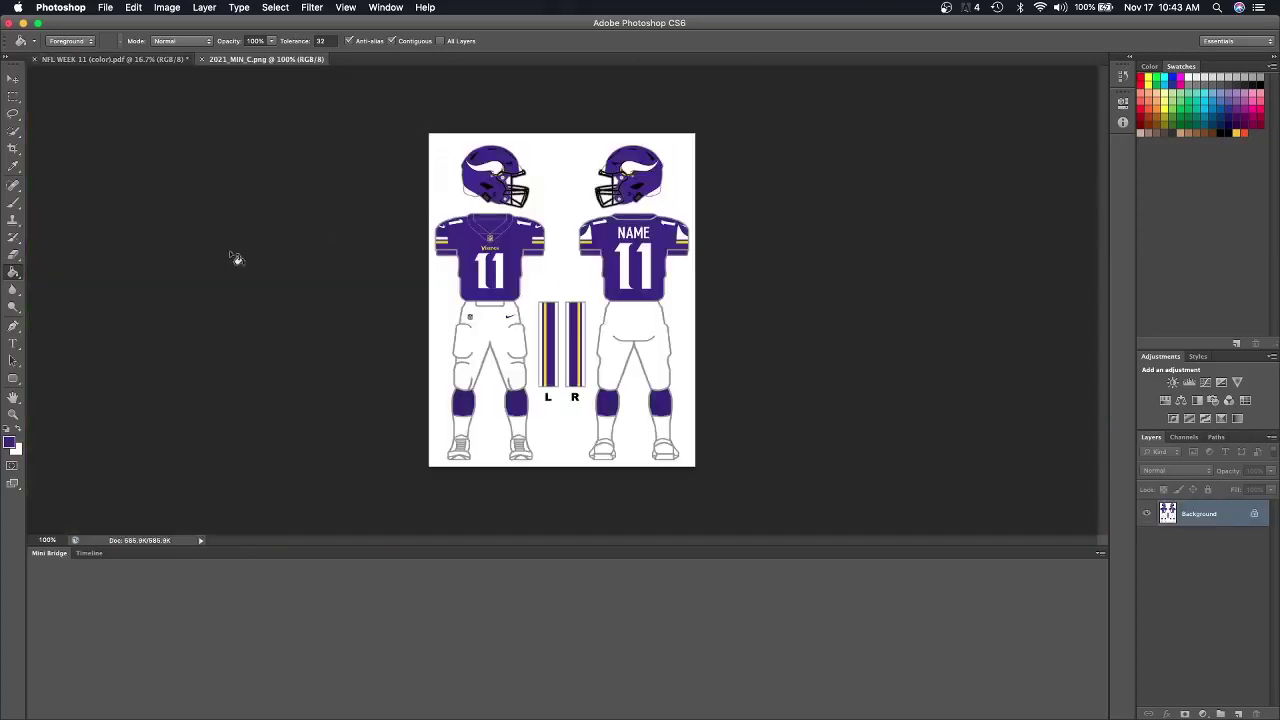
{"action": "left_click", "coordinate": [14, 167]}
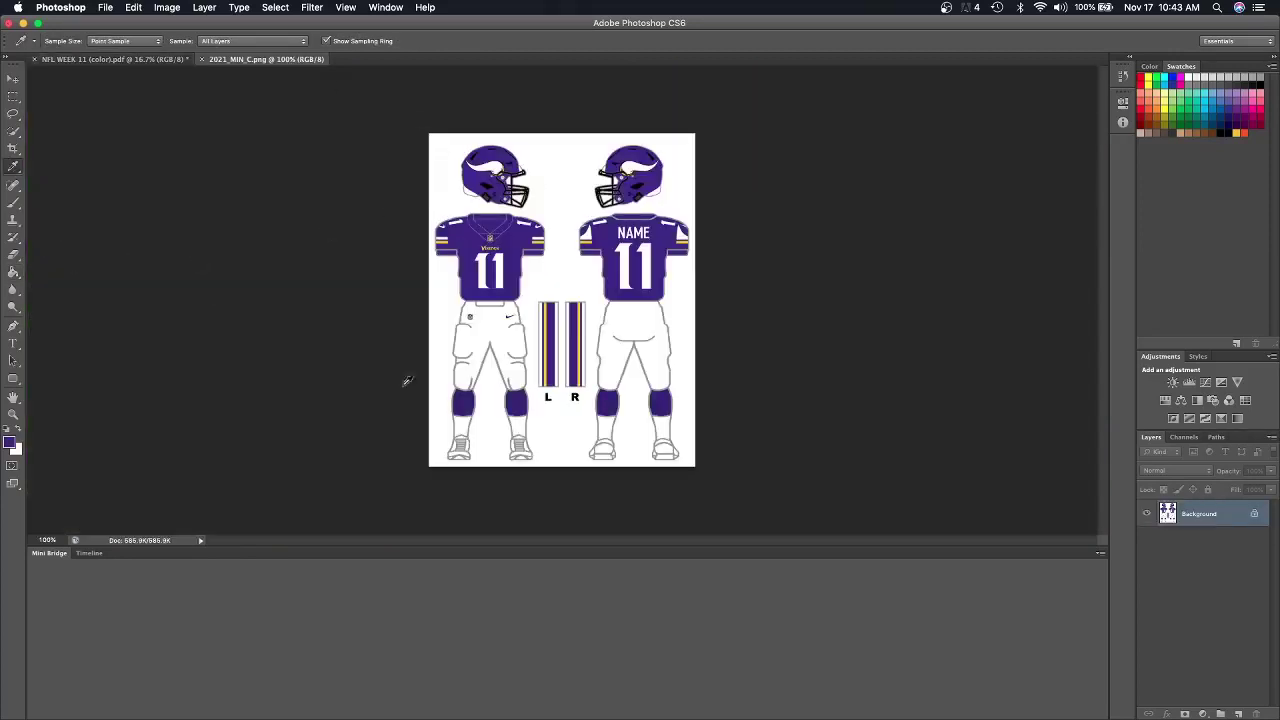
{"action": "left_click", "coordinate": [112, 60]}
Fill the white gaps near the falcon's feet and helmet with background green, at 50% zoom.
{"action": "left_click", "coordinate": [13, 271]}
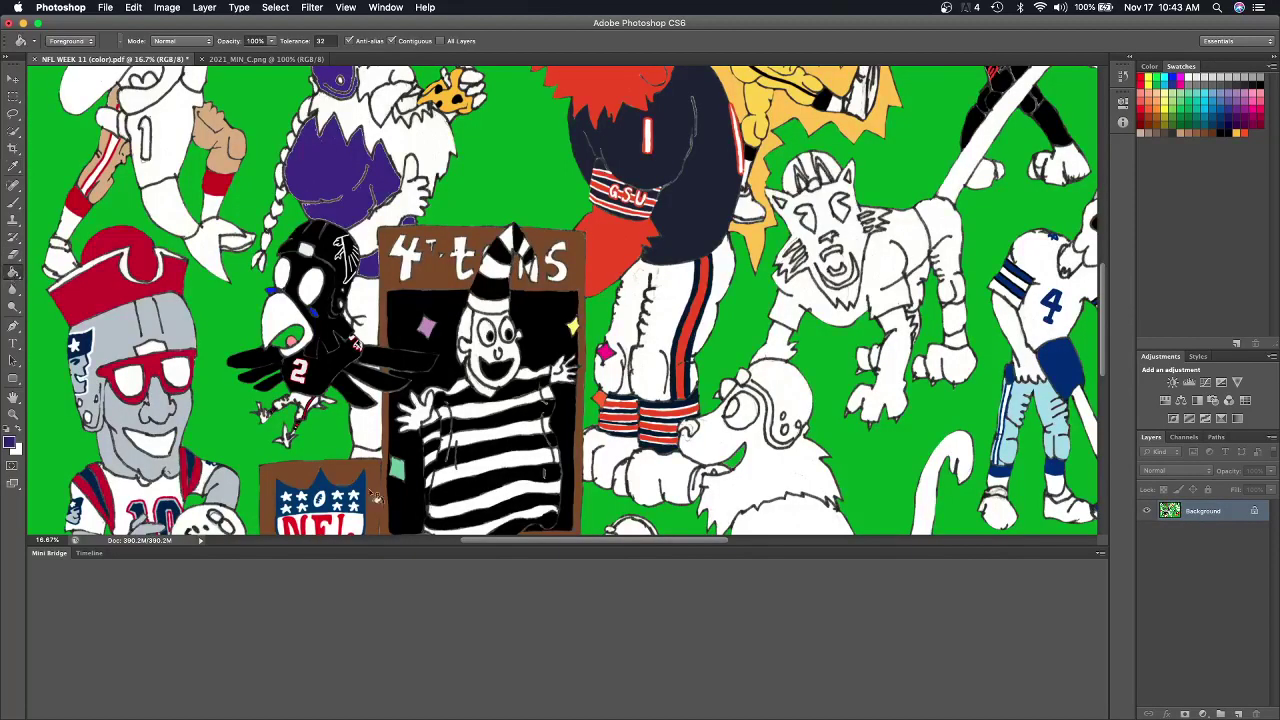
{"action": "left_click", "coordinate": [370, 460]}
{"action": "left_click", "coordinate": [16, 167]}
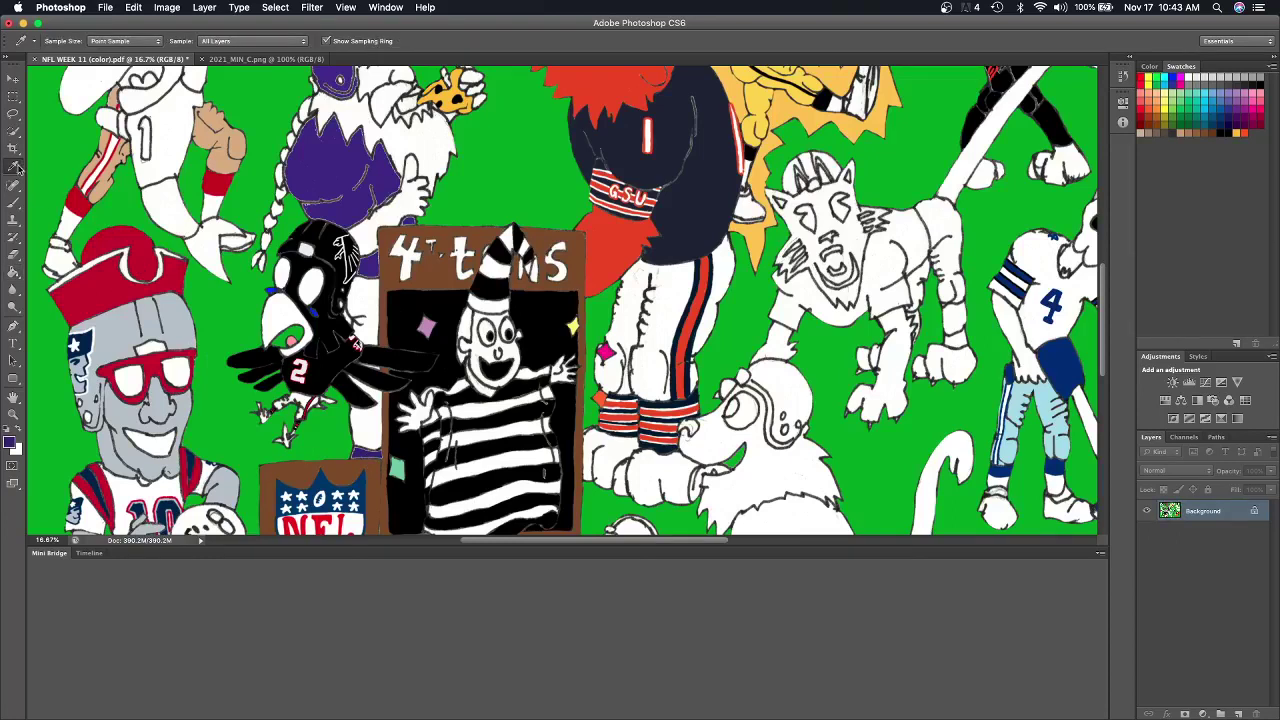
{"action": "left_click", "coordinate": [18, 272]}
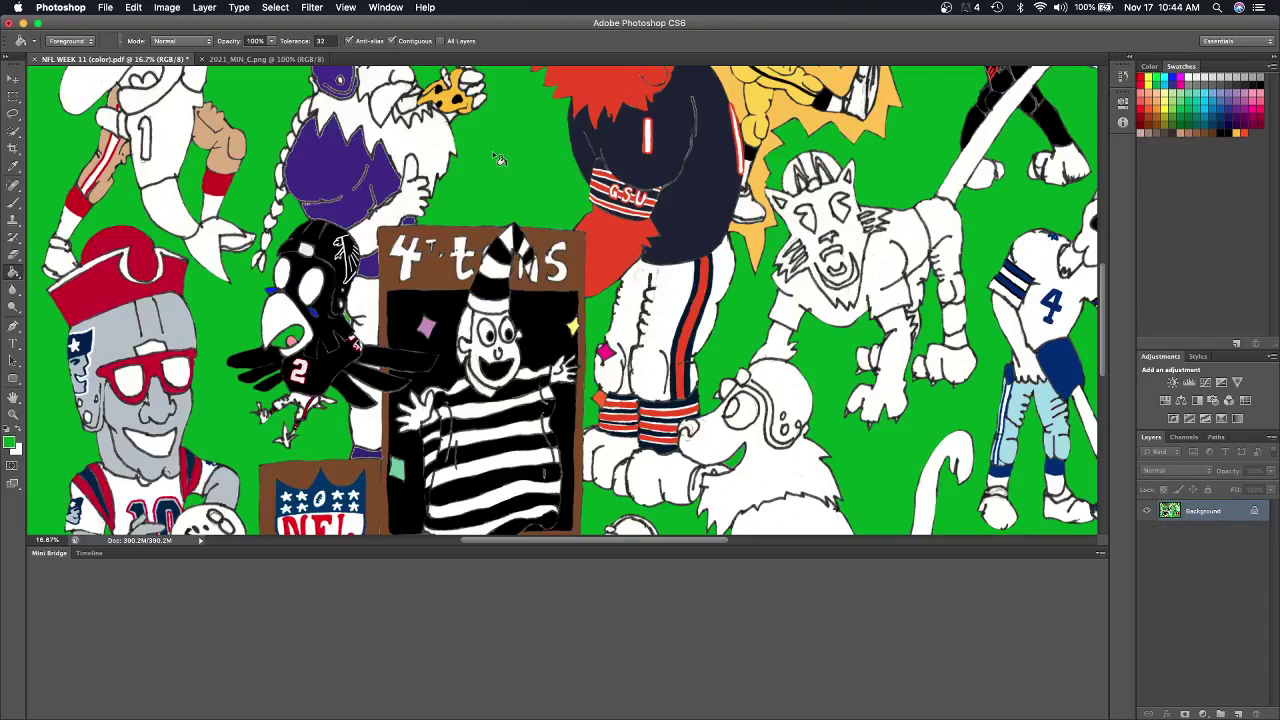
{"action": "key", "text": "super+plus"}
{"action": "key", "text": "super+plus"}
{"action": "key", "text": "super+plus"}
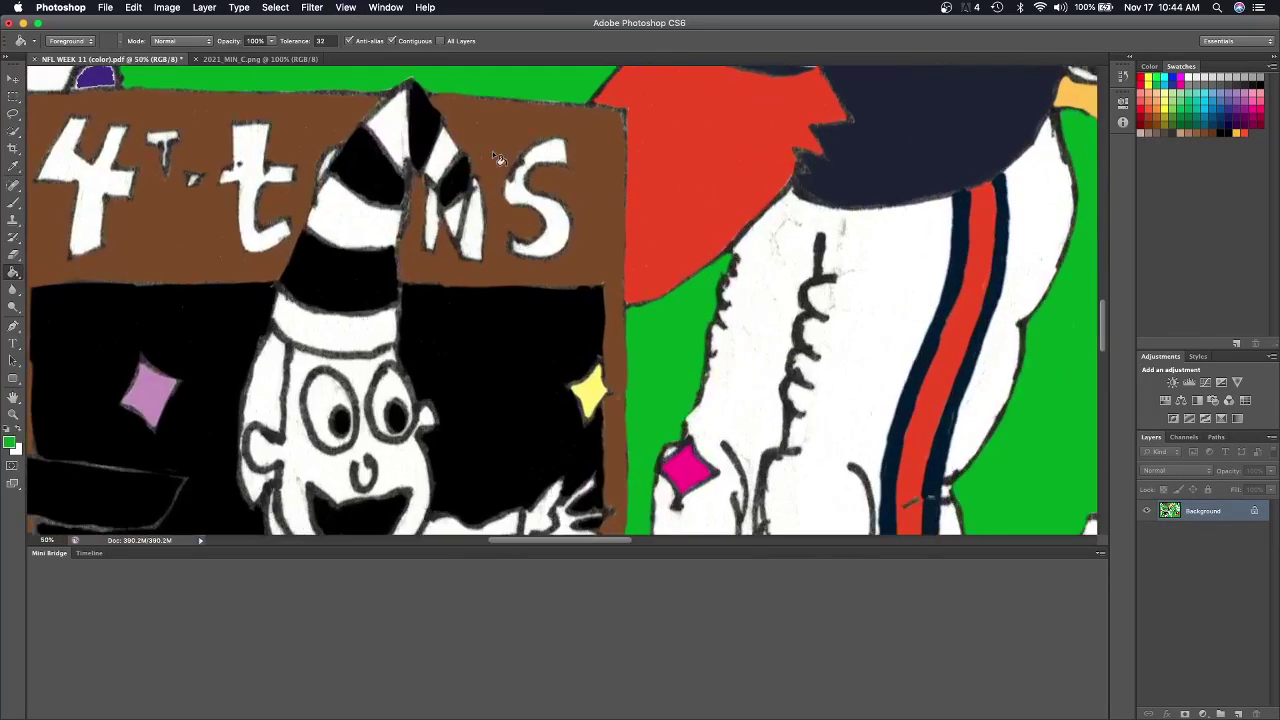
{"action": "scroll", "coordinate": [497, 158], "scroll_direction": "left", "scroll_amount": 10}
{"action": "scroll", "coordinate": [497, 158], "scroll_direction": "left", "scroll_amount": 3}
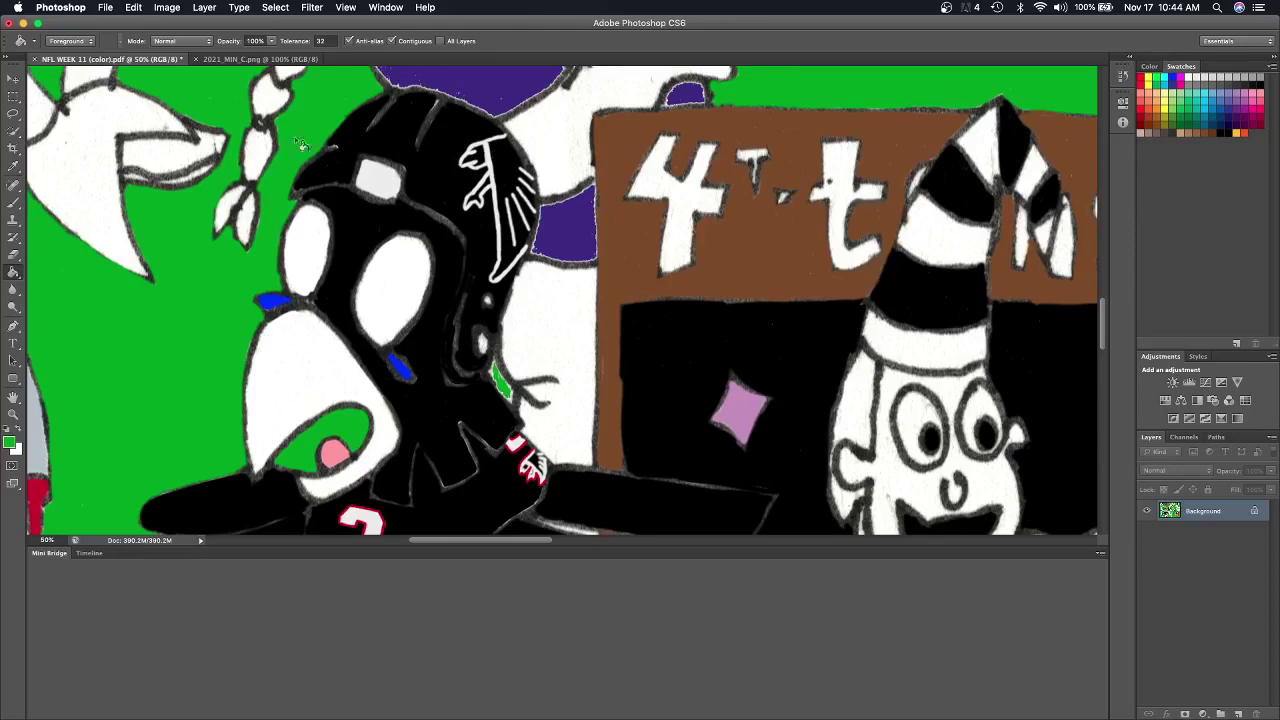
{"action": "left_click", "coordinate": [14, 203]}
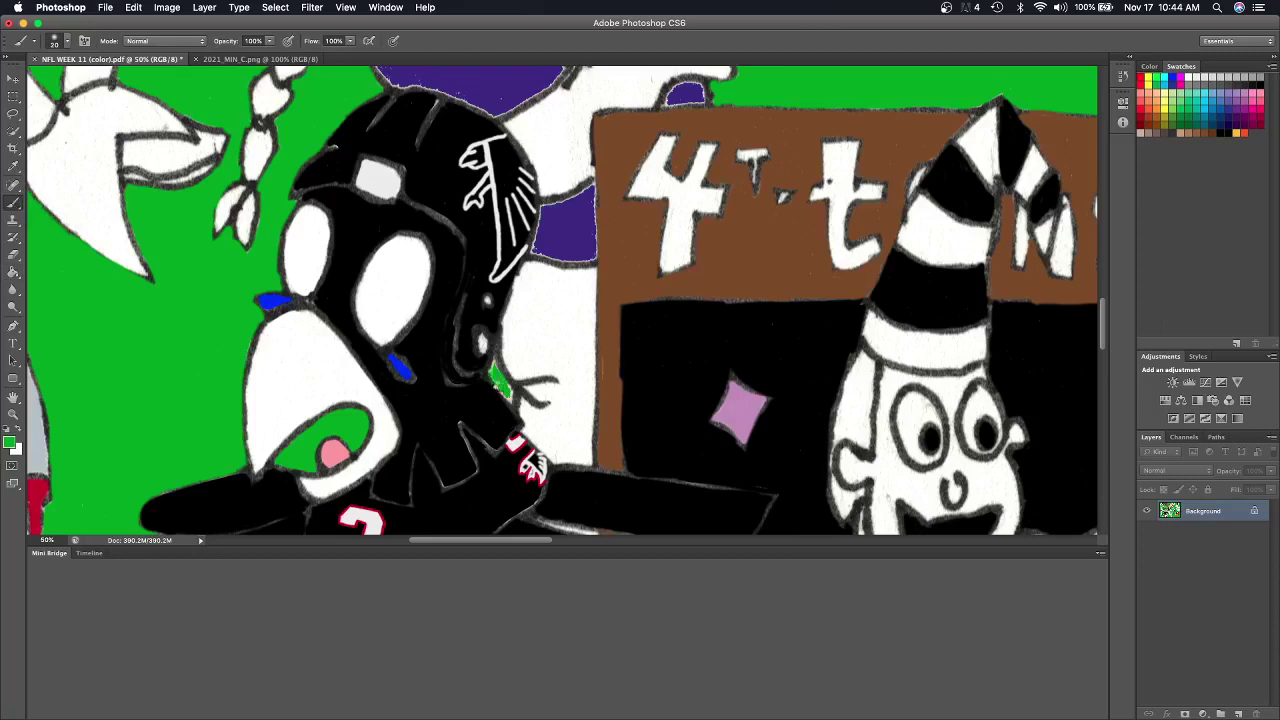
{"action": "left_click_drag", "start_coordinate": [493, 371], "coordinate": [508, 396]}
Sample the Viking's purple and brush the strip above the NFL sign purple.
{"action": "scroll", "coordinate": [492, 372], "scroll_direction": "down", "scroll_amount": 2}
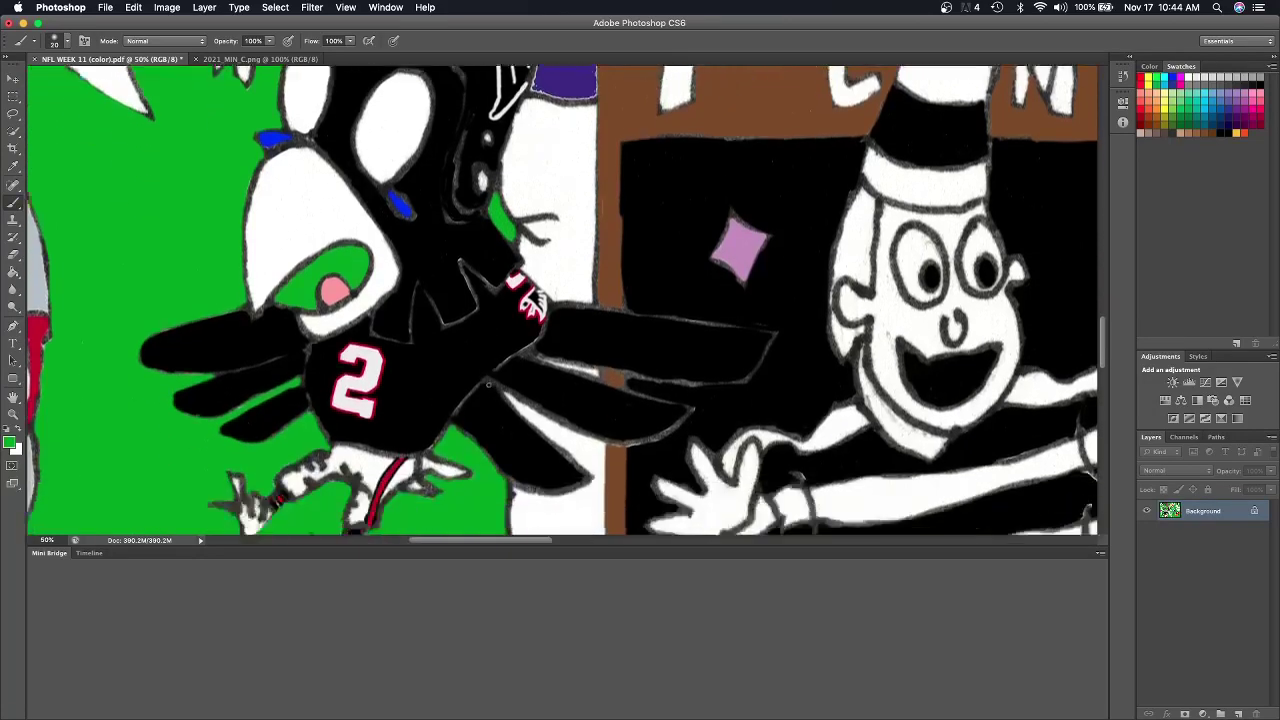
{"action": "scroll", "coordinate": [492, 372], "scroll_direction": "down", "scroll_amount": 4}
{"action": "scroll", "coordinate": [1092, 463], "scroll_direction": "down", "scroll_amount": 3}
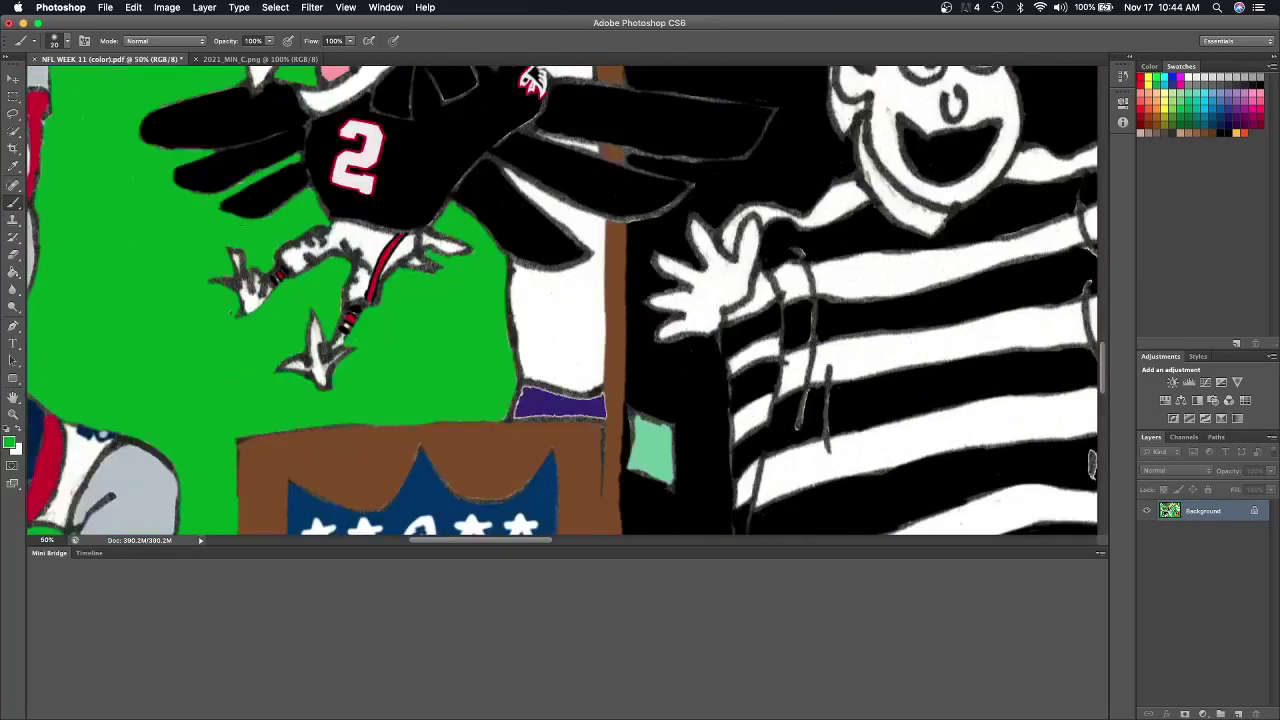
{"action": "left_click", "coordinate": [13, 168]}
{"action": "left_click", "coordinate": [538, 396]}
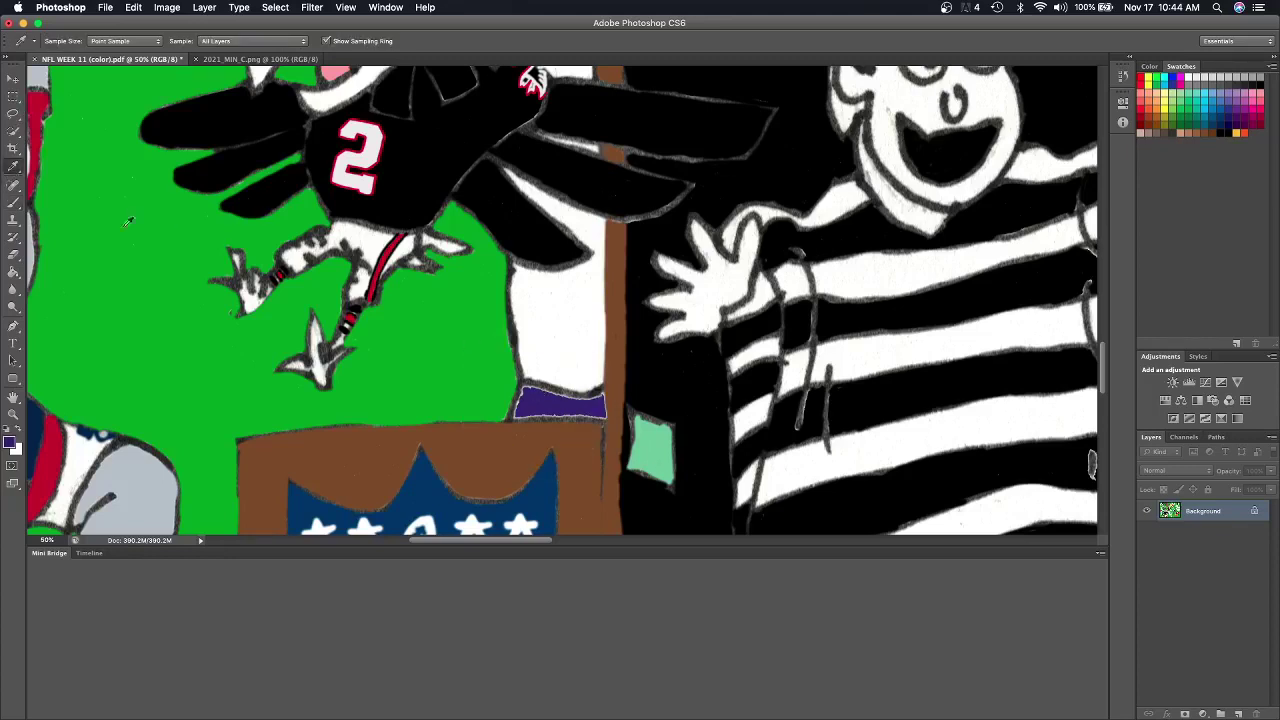
{"action": "left_click", "coordinate": [14, 202]}
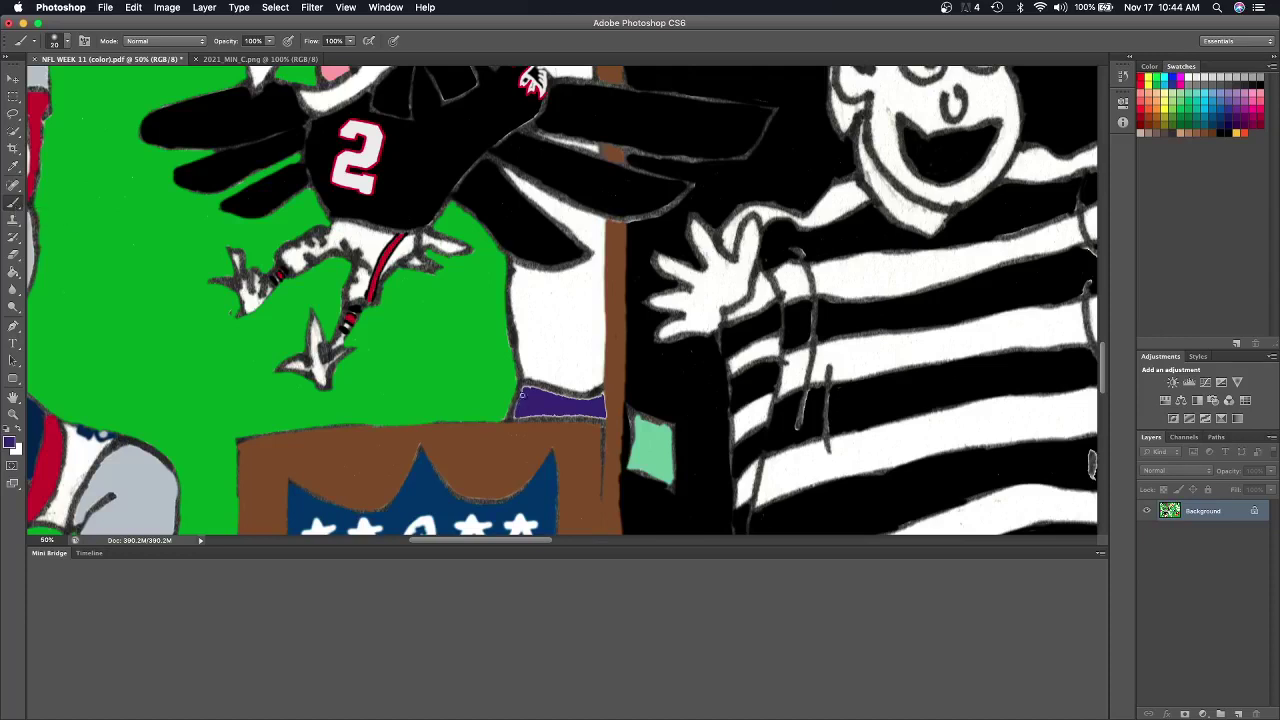
{"action": "mouse_move", "coordinate": [550, 393]}
{"action": "left_mouse_down"}
{"action": "mouse_move", "coordinate": [566, 415]}
{"action": "mouse_move", "coordinate": [566, 396]}
{"action": "mouse_move", "coordinate": [555, 400]}
{"action": "mouse_move", "coordinate": [604, 414]}
{"action": "mouse_move", "coordinate": [601, 402]}
{"action": "left_mouse_up"}
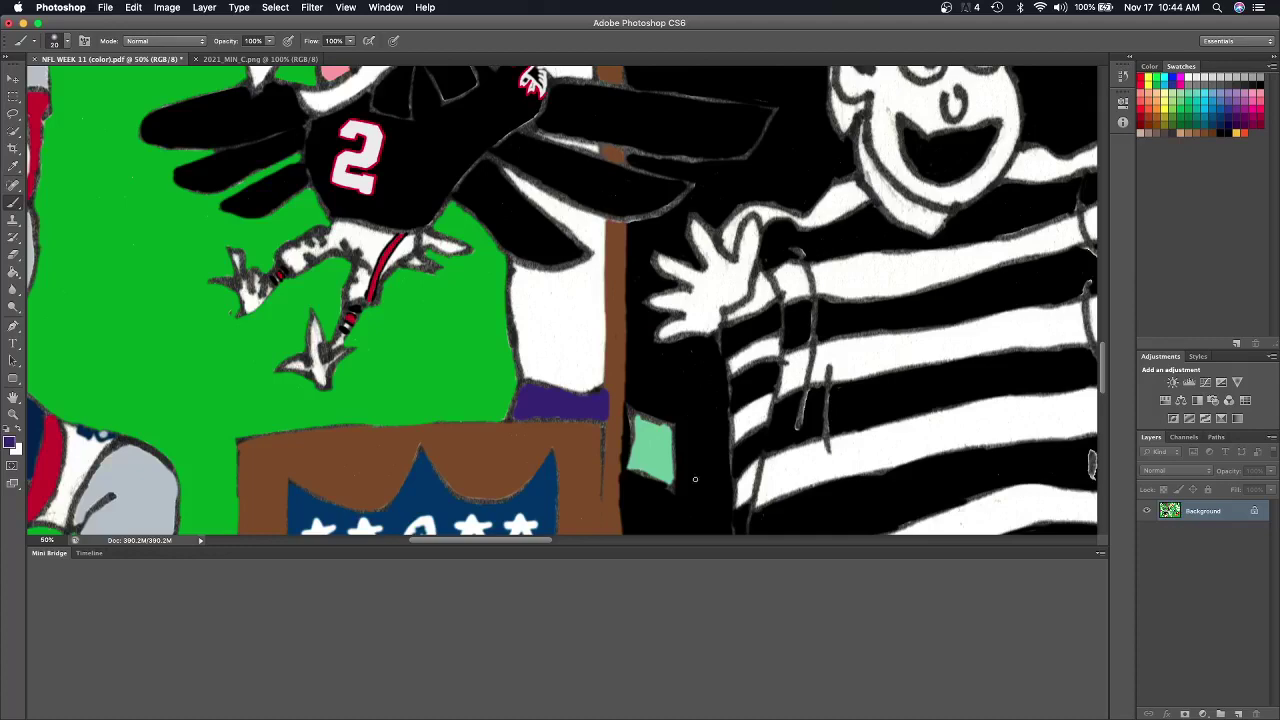
{"action": "scroll", "coordinate": [695, 479], "scroll_direction": "up", "scroll_amount": 1}
{"action": "scroll", "coordinate": [695, 479], "scroll_direction": "up", "scroll_amount": 4}
{"action": "scroll", "coordinate": [695, 479], "scroll_direction": "up", "scroll_amount": 4}
{"action": "scroll", "coordinate": [695, 479], "scroll_direction": "up", "scroll_amount": 3}
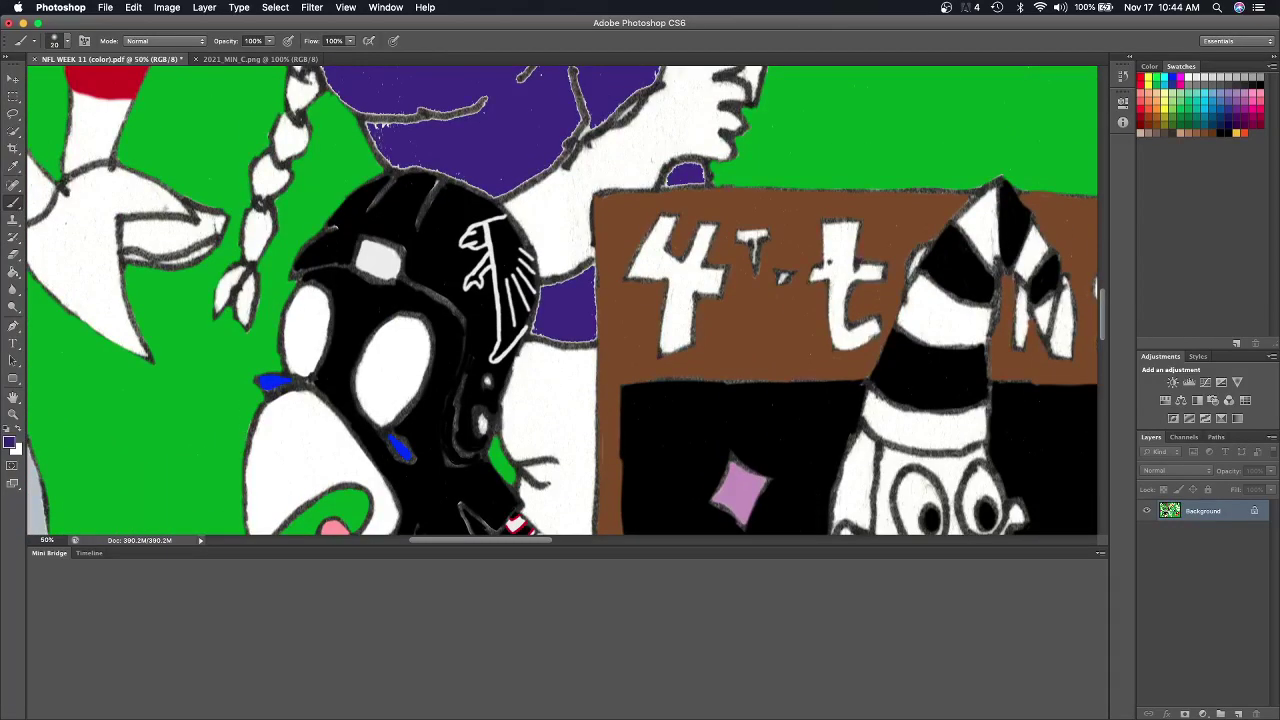
Re-sample purple and brush the gaps along the sign's left edge and above the sign.
{"action": "left_click", "coordinate": [13, 166]}
{"action": "left_click", "coordinate": [562, 304]}
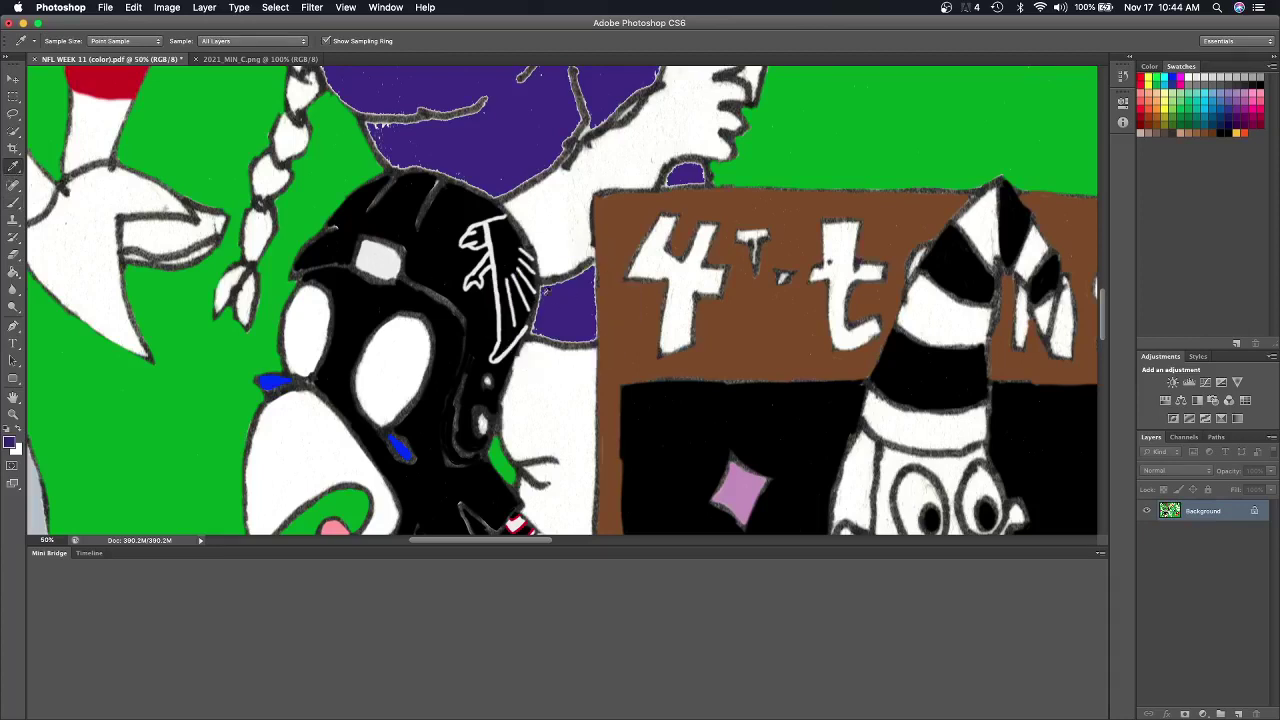
{"action": "left_click", "coordinate": [14, 205]}
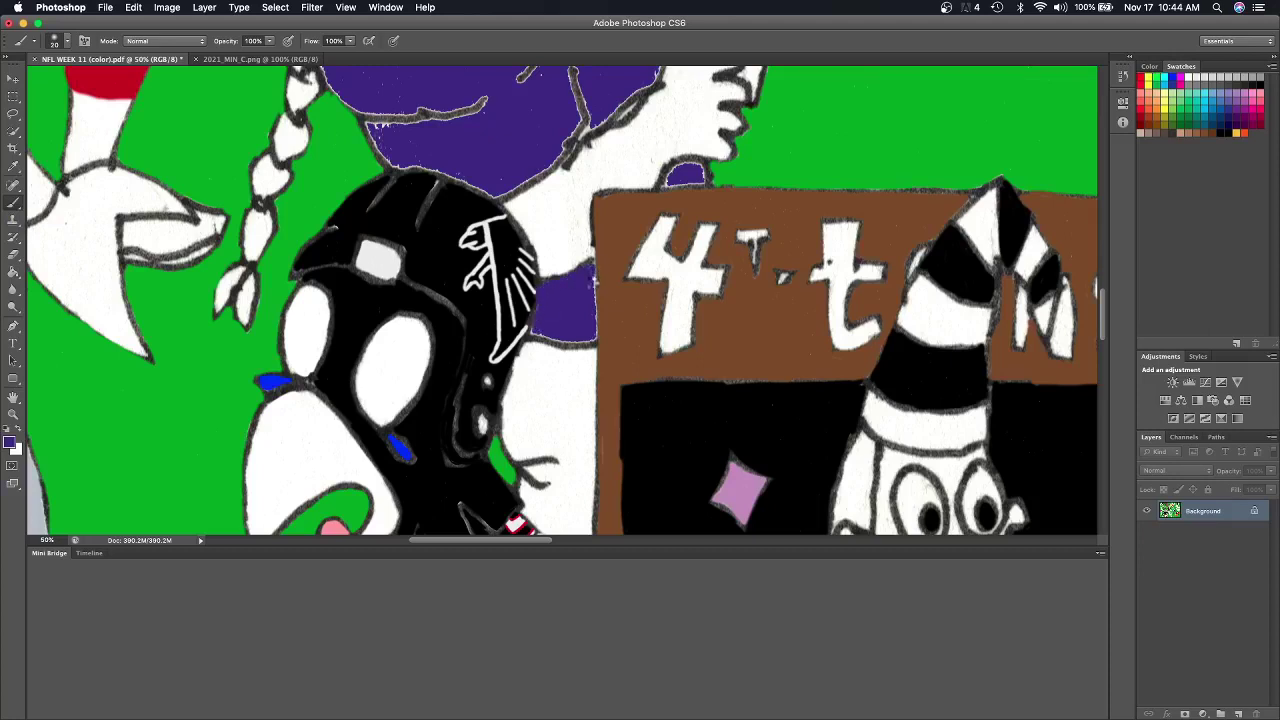
{"action": "mouse_move", "coordinate": [593, 285]}
{"action": "left_mouse_down"}
{"action": "mouse_move", "coordinate": [555, 332]}
{"action": "mouse_move", "coordinate": [590, 340]}
{"action": "left_mouse_up"}
{"action": "mouse_move", "coordinate": [674, 168]}
{"action": "left_mouse_down"}
{"action": "mouse_move", "coordinate": [690, 166]}
{"action": "mouse_move", "coordinate": [680, 186]}
{"action": "mouse_move", "coordinate": [706, 172]}
{"action": "mouse_move", "coordinate": [692, 177]}
{"action": "left_mouse_up"}
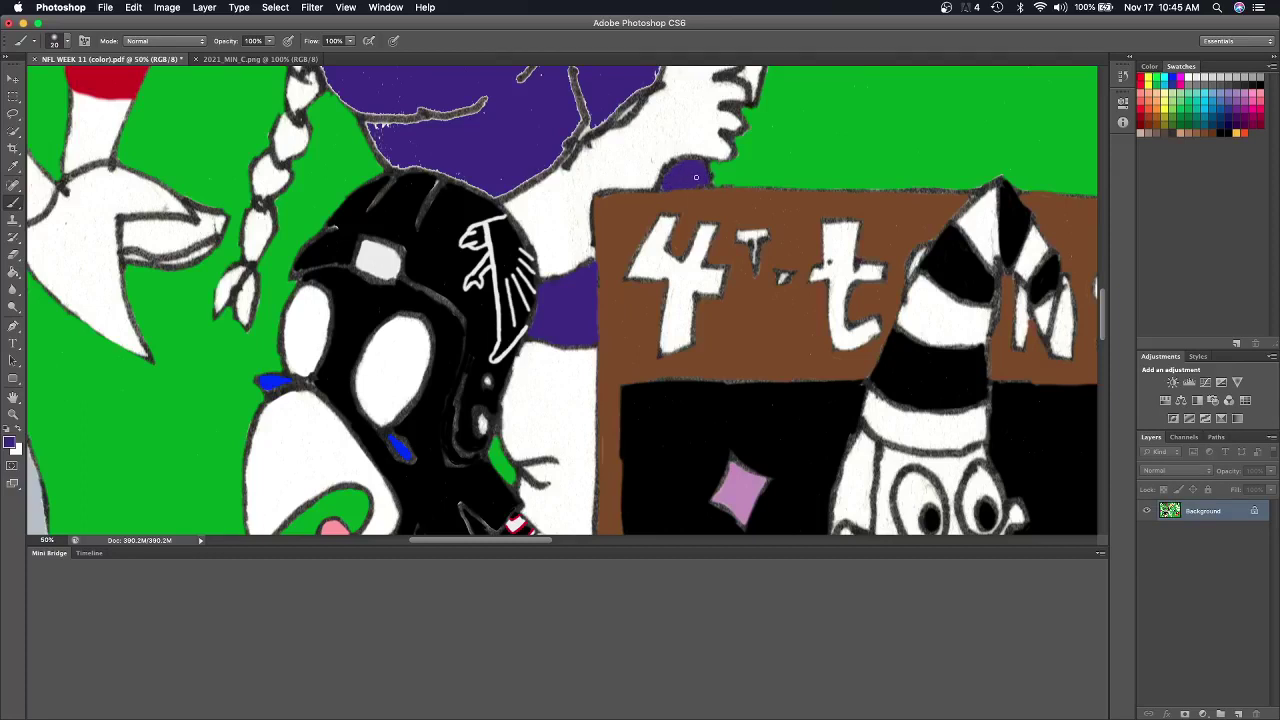
{"action": "scroll", "coordinate": [696, 177], "scroll_direction": "up", "scroll_amount": 3}
{"action": "scroll", "coordinate": [696, 177], "scroll_direction": "up", "scroll_amount": 3}
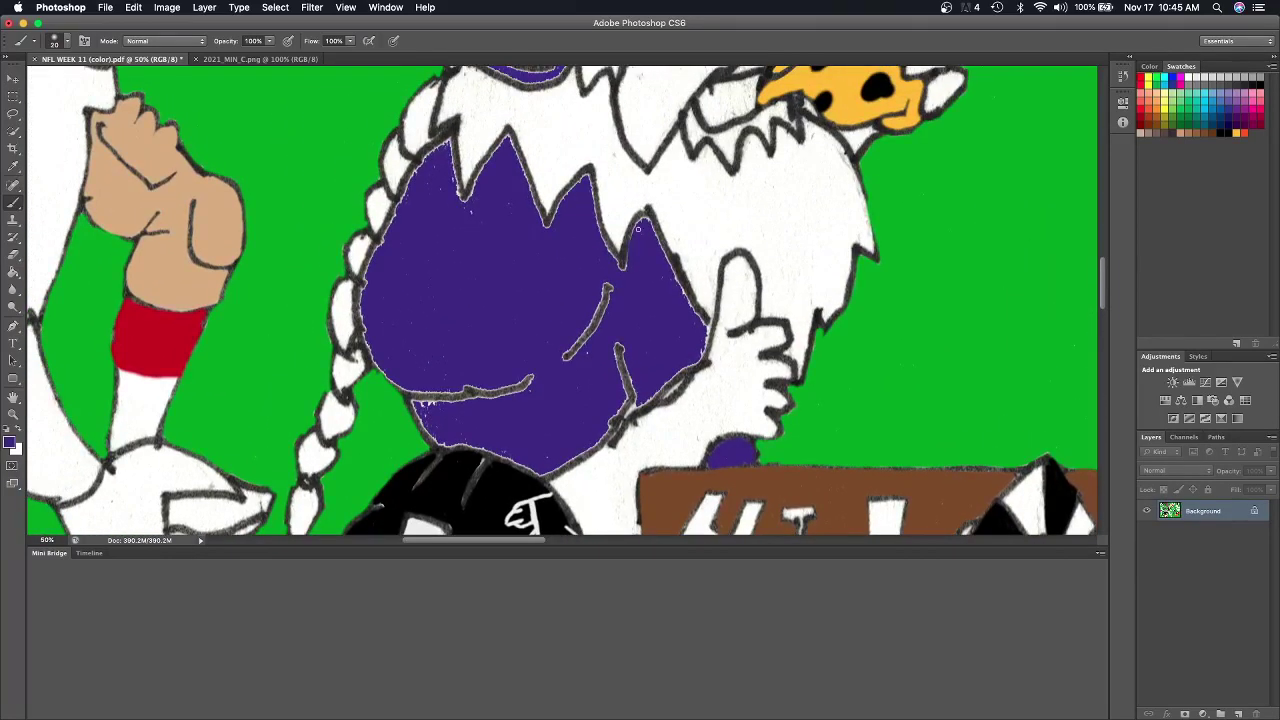
Brush purple over white specks on the body's right edge, upper edge, spikes and bottom-left.
{"action": "mouse_move", "coordinate": [637, 229]}
{"action": "left_mouse_down"}
{"action": "mouse_move", "coordinate": [668, 256]}
{"action": "mouse_move", "coordinate": [703, 340]}
{"action": "mouse_move", "coordinate": [632, 398]}
{"action": "mouse_move", "coordinate": [642, 416]}
{"action": "mouse_move", "coordinate": [705, 345]}
{"action": "mouse_move", "coordinate": [691, 336]}
{"action": "left_mouse_up"}
{"action": "left_click_drag", "start_coordinate": [616, 316], "coordinate": [603, 318]}
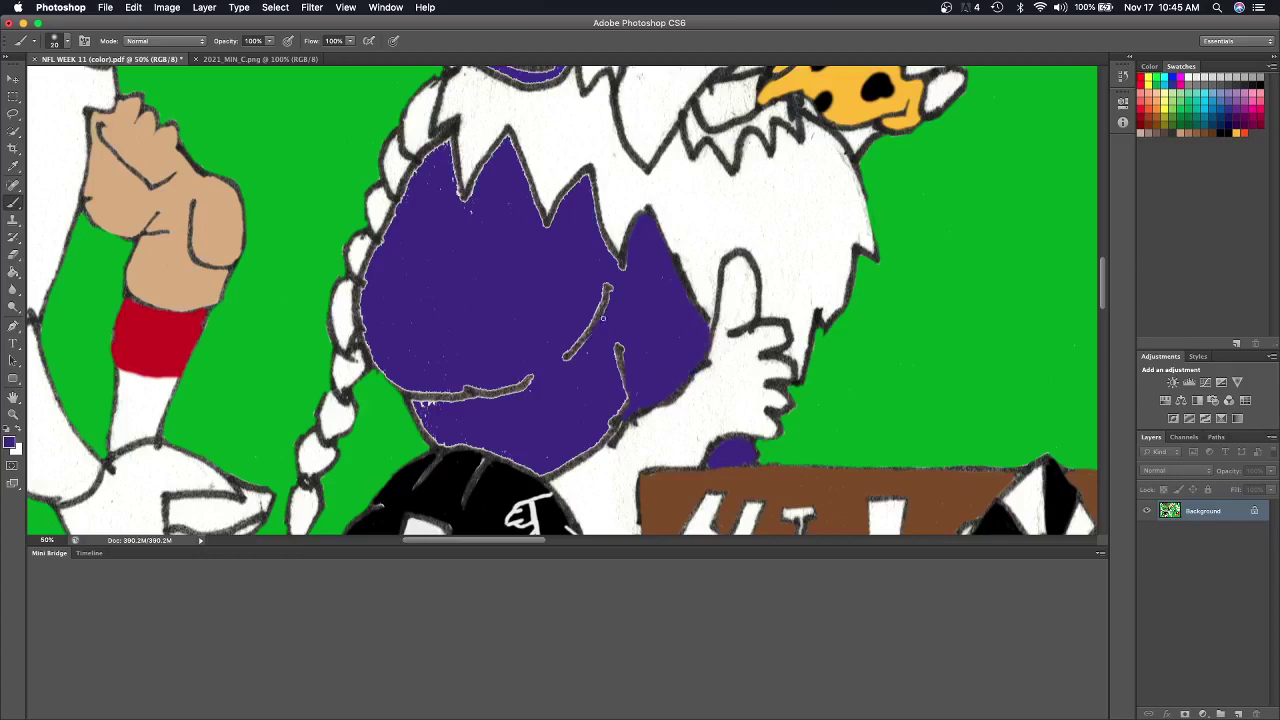
{"action": "mouse_move", "coordinate": [576, 186]}
{"action": "left_mouse_down"}
{"action": "mouse_move", "coordinate": [552, 218]}
{"action": "mouse_move", "coordinate": [586, 178]}
{"action": "mouse_move", "coordinate": [612, 256]}
{"action": "mouse_move", "coordinate": [589, 207]}
{"action": "left_mouse_up"}
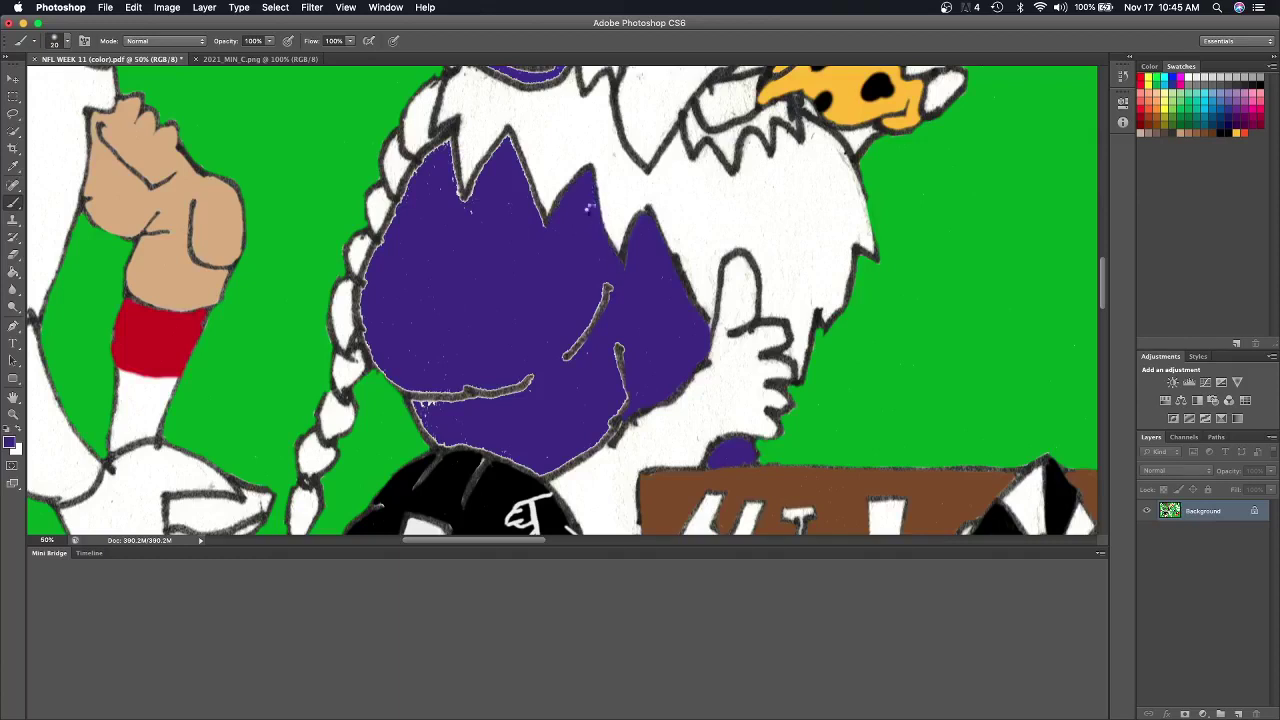
{"action": "mouse_move", "coordinate": [476, 199]}
{"action": "left_mouse_down"}
{"action": "mouse_move", "coordinate": [500, 142]}
{"action": "mouse_move", "coordinate": [550, 242]}
{"action": "mouse_move", "coordinate": [474, 213]}
{"action": "mouse_move", "coordinate": [435, 170]}
{"action": "mouse_move", "coordinate": [402, 200]}
{"action": "mouse_move", "coordinate": [425, 155]}
{"action": "mouse_move", "coordinate": [432, 217]}
{"action": "mouse_move", "coordinate": [418, 180]}
{"action": "mouse_move", "coordinate": [357, 310]}
{"action": "mouse_move", "coordinate": [372, 350]}
{"action": "mouse_move", "coordinate": [416, 380]}
{"action": "mouse_move", "coordinate": [384, 368]}
{"action": "left_mouse_up"}
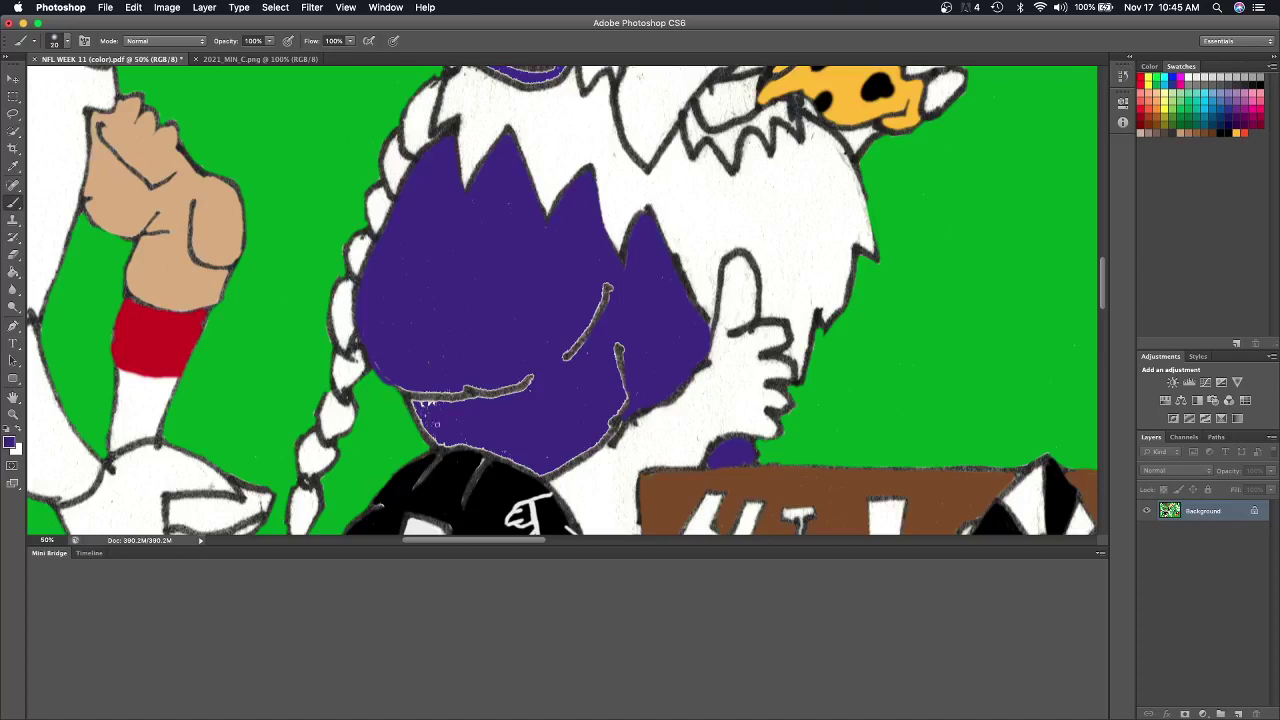
{"action": "mouse_move", "coordinate": [436, 424]}
{"action": "left_mouse_down"}
{"action": "mouse_move", "coordinate": [420, 430]}
{"action": "mouse_move", "coordinate": [415, 408]}
{"action": "mouse_move", "coordinate": [449, 407]}
{"action": "mouse_move", "coordinate": [448, 444]}
{"action": "mouse_move", "coordinate": [528, 470]}
{"action": "mouse_move", "coordinate": [606, 428]}
{"action": "mouse_move", "coordinate": [620, 386]}
{"action": "mouse_move", "coordinate": [590, 358]}
{"action": "left_mouse_up"}
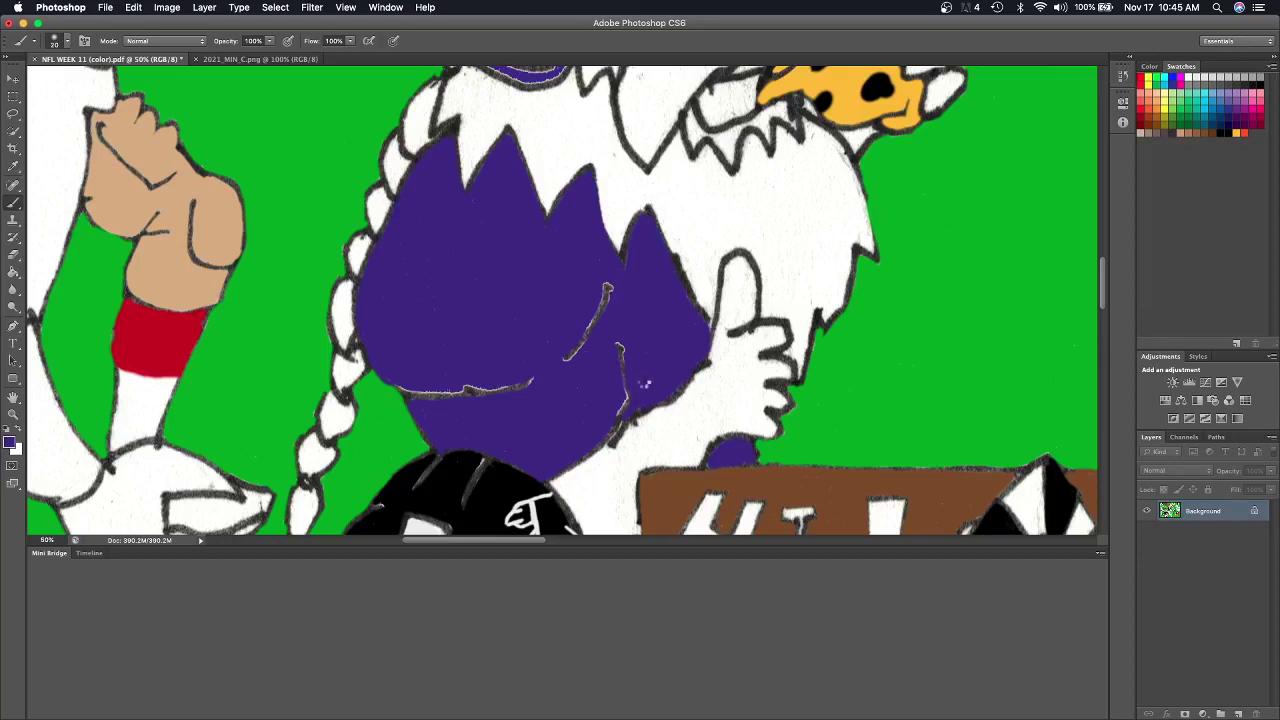
Sample the gold stripe colour from the 2021_MIN_C.png Vikings uniform reference.
{"action": "left_click", "coordinate": [292, 60]}
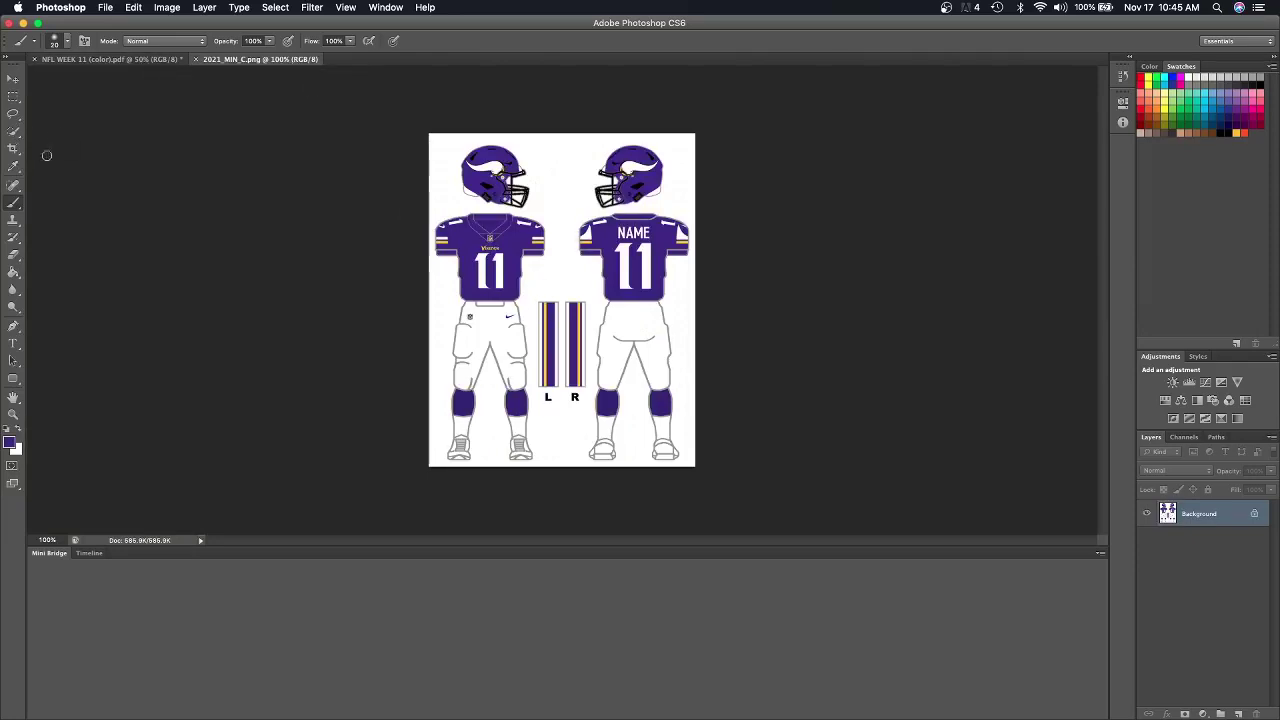
{"action": "left_click", "coordinate": [13, 166]}
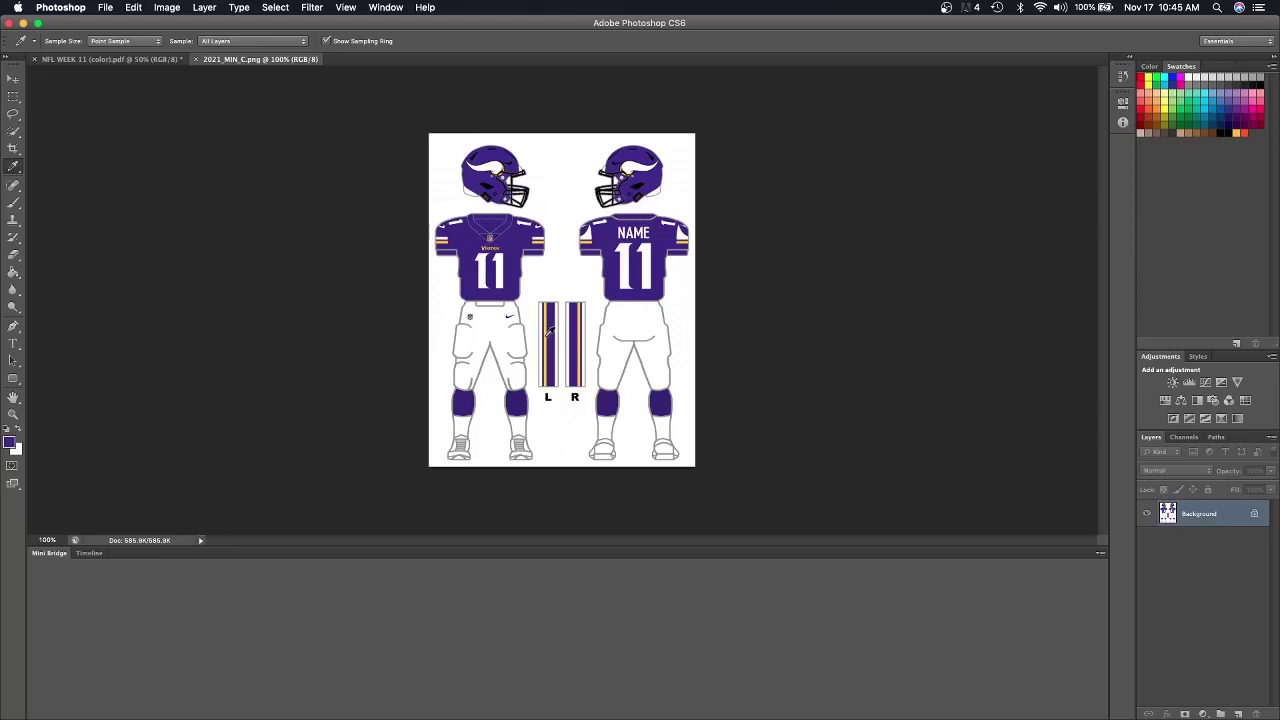
{"action": "left_click", "coordinate": [544, 336]}
Back on the mascot drawing, Paint Bucket the three white beard areas gold.
{"action": "left_click", "coordinate": [132, 59]}
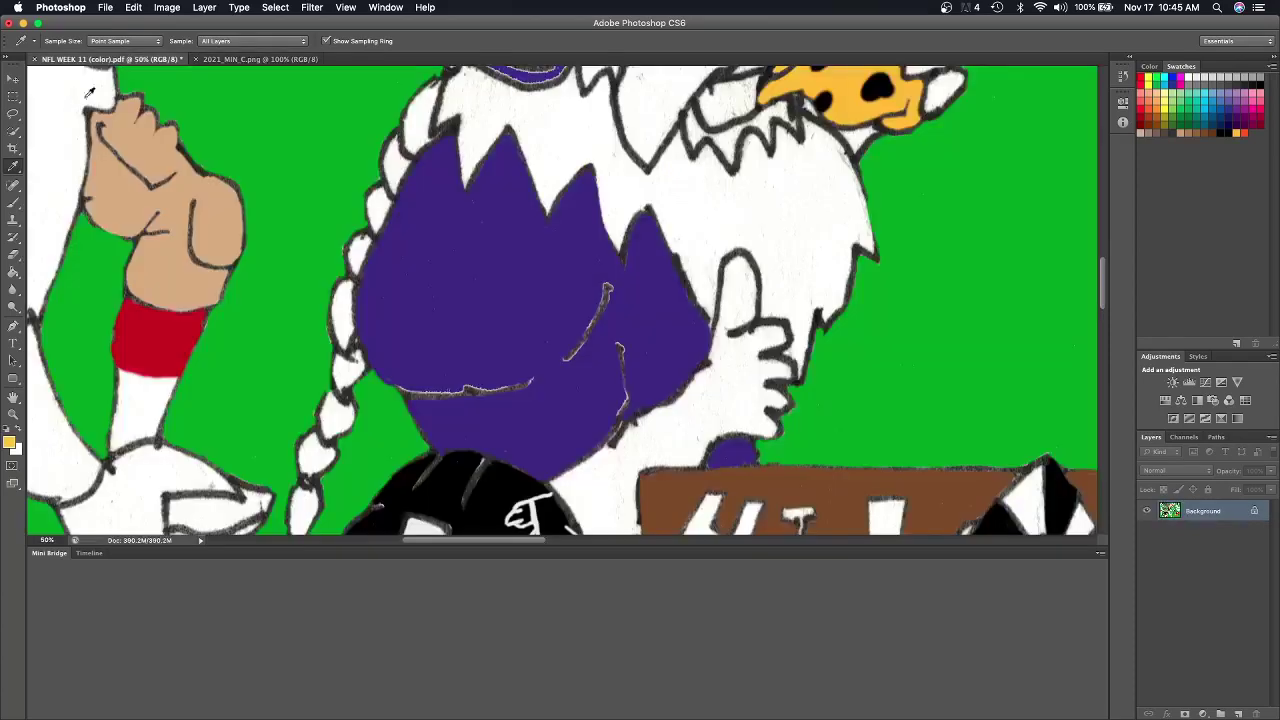
{"action": "left_click", "coordinate": [17, 279]}
{"action": "scroll", "coordinate": [538, 350], "scroll_direction": "up", "scroll_amount": 5}
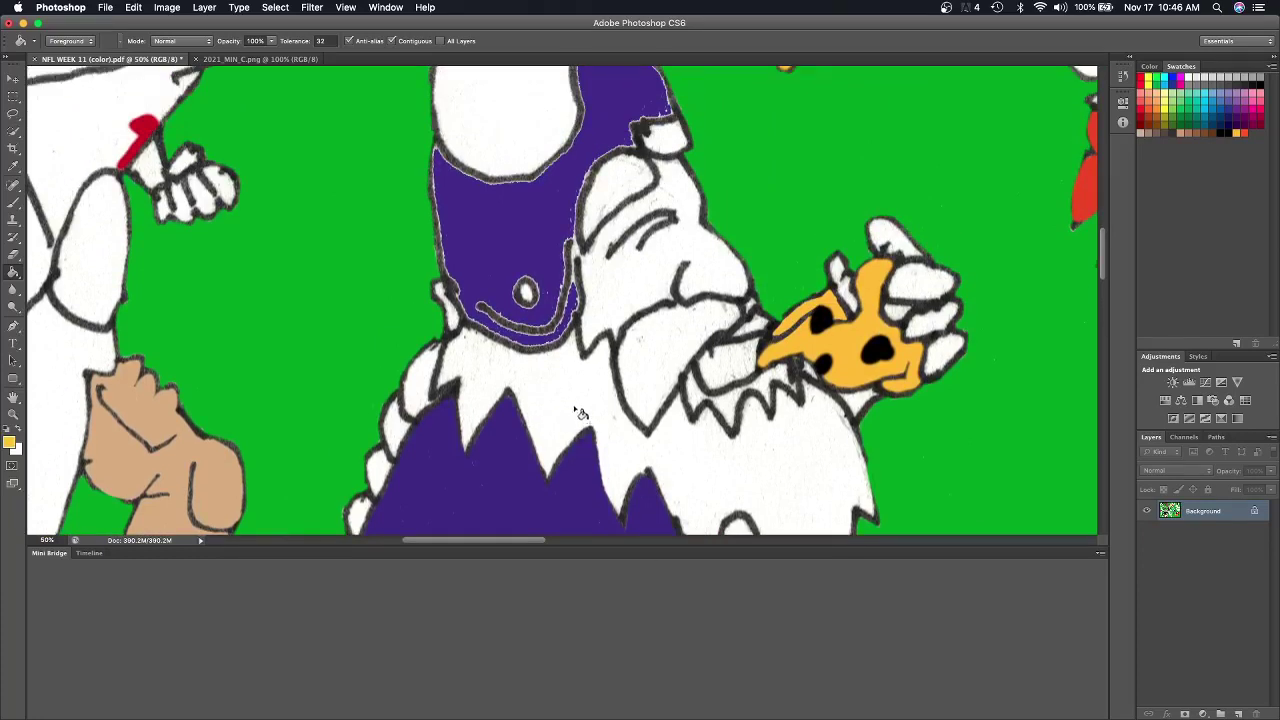
{"action": "left_click", "coordinate": [580, 412]}
{"action": "left_click", "coordinate": [663, 371]}
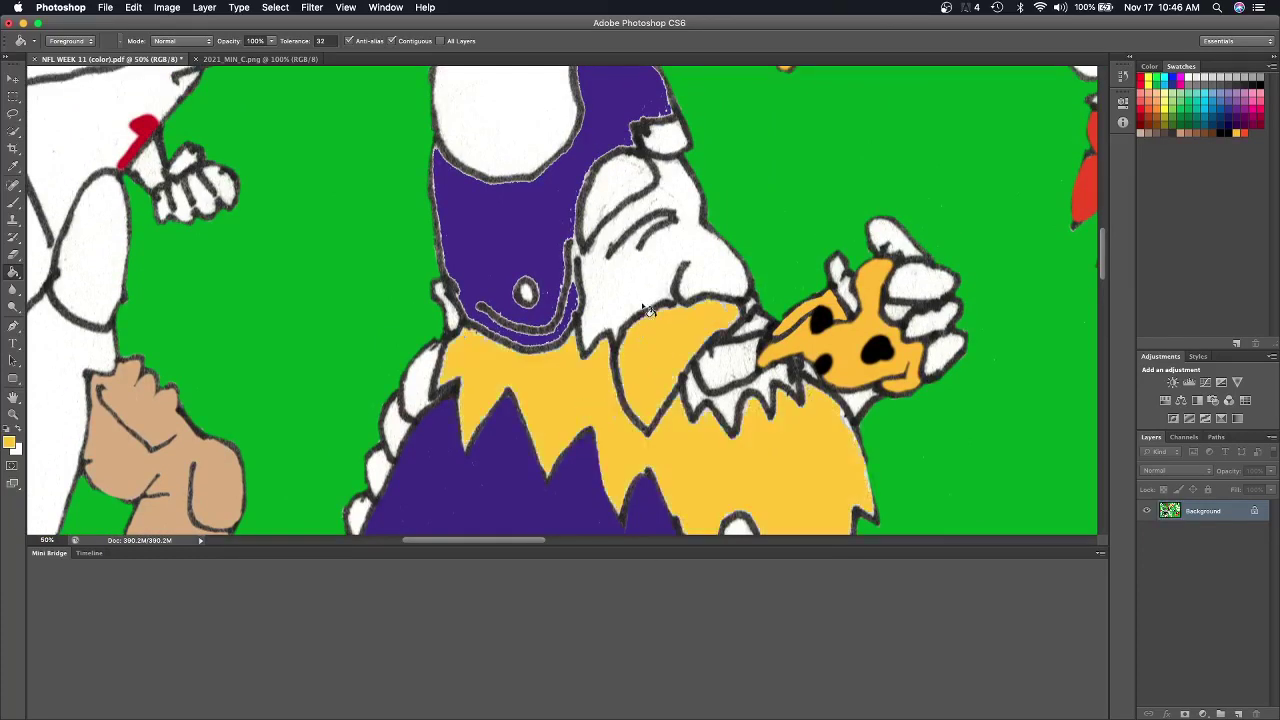
{"action": "left_click", "coordinate": [627, 200]}
{"action": "scroll", "coordinate": [410, 350], "scroll_direction": "down", "scroll_amount": 1}
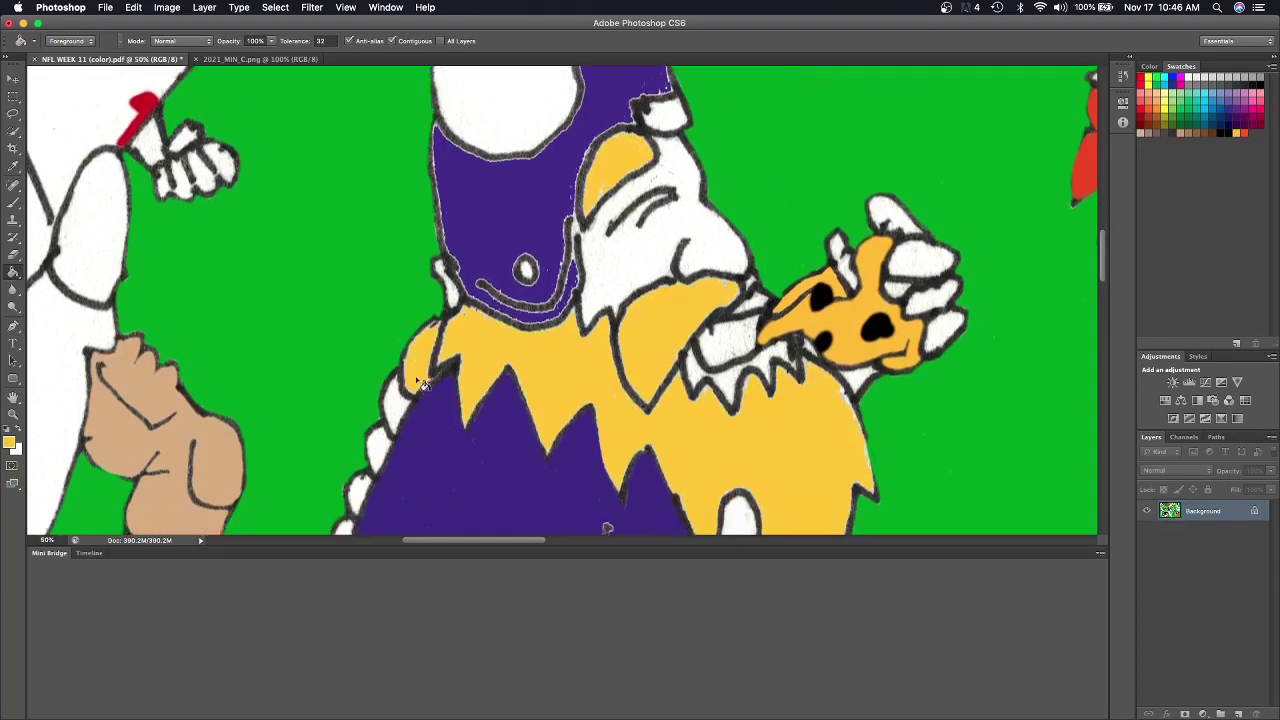
{"action": "scroll", "coordinate": [405, 335], "scroll_direction": "down", "scroll_amount": 2}
{"action": "scroll", "coordinate": [395, 320], "scroll_direction": "down", "scroll_amount": 2}
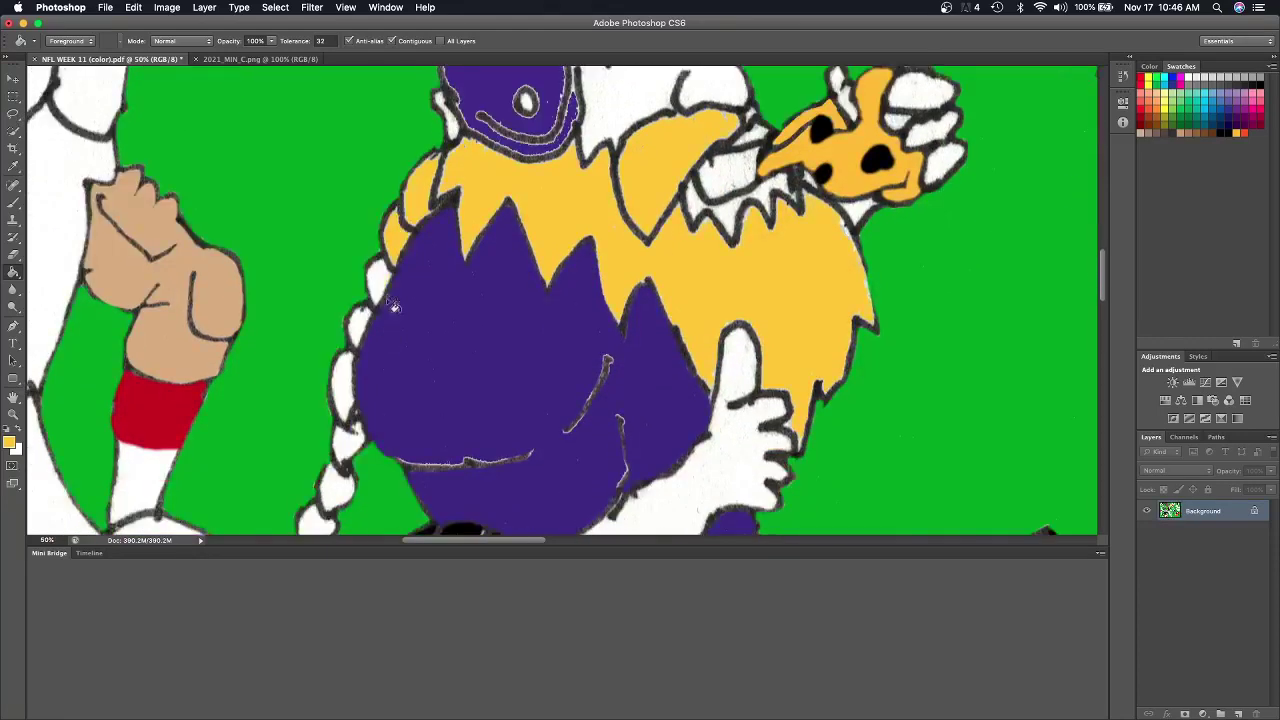
{"action": "scroll", "coordinate": [299, 364], "scroll_direction": "down", "scroll_amount": 2}
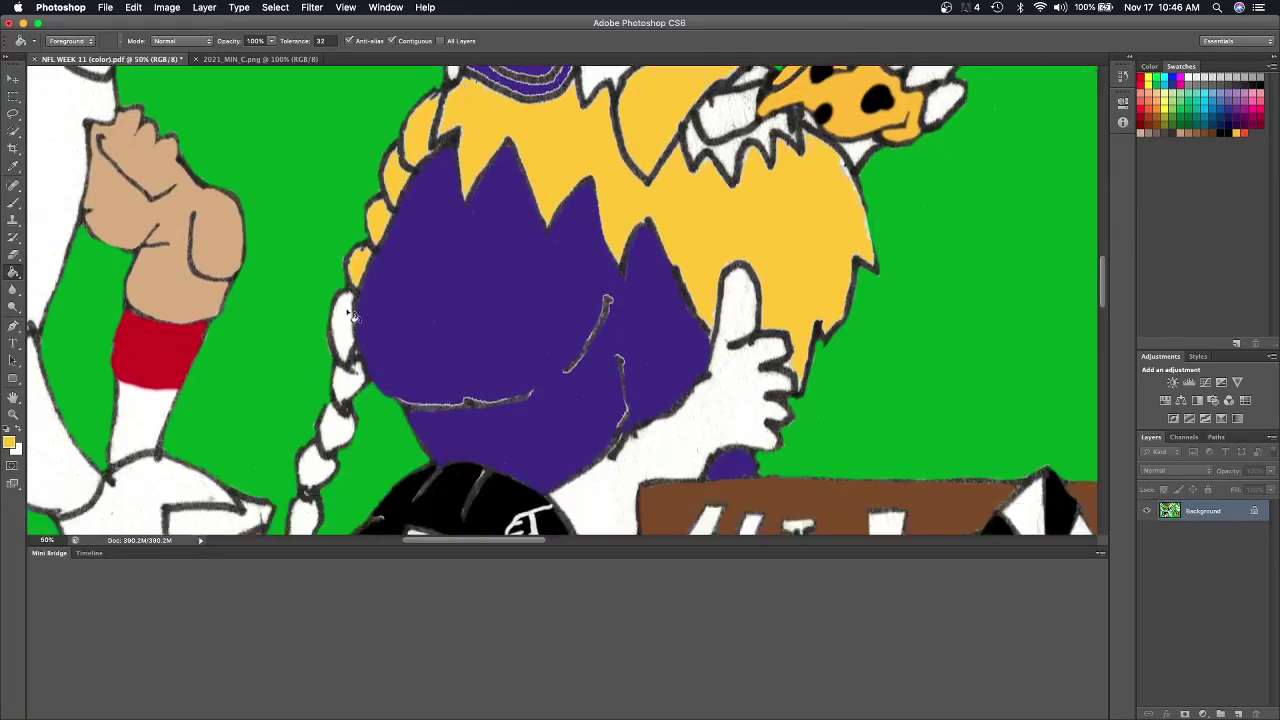
Fill each braid segment down to the tips gold, undoing and redoing one mistaken fill.
{"action": "left_click", "coordinate": [352, 318]}
{"action": "scroll", "coordinate": [330, 368], "scroll_direction": "down", "scroll_amount": 1}
{"action": "scroll", "coordinate": [335, 360], "scroll_direction": "down", "scroll_amount": 1}
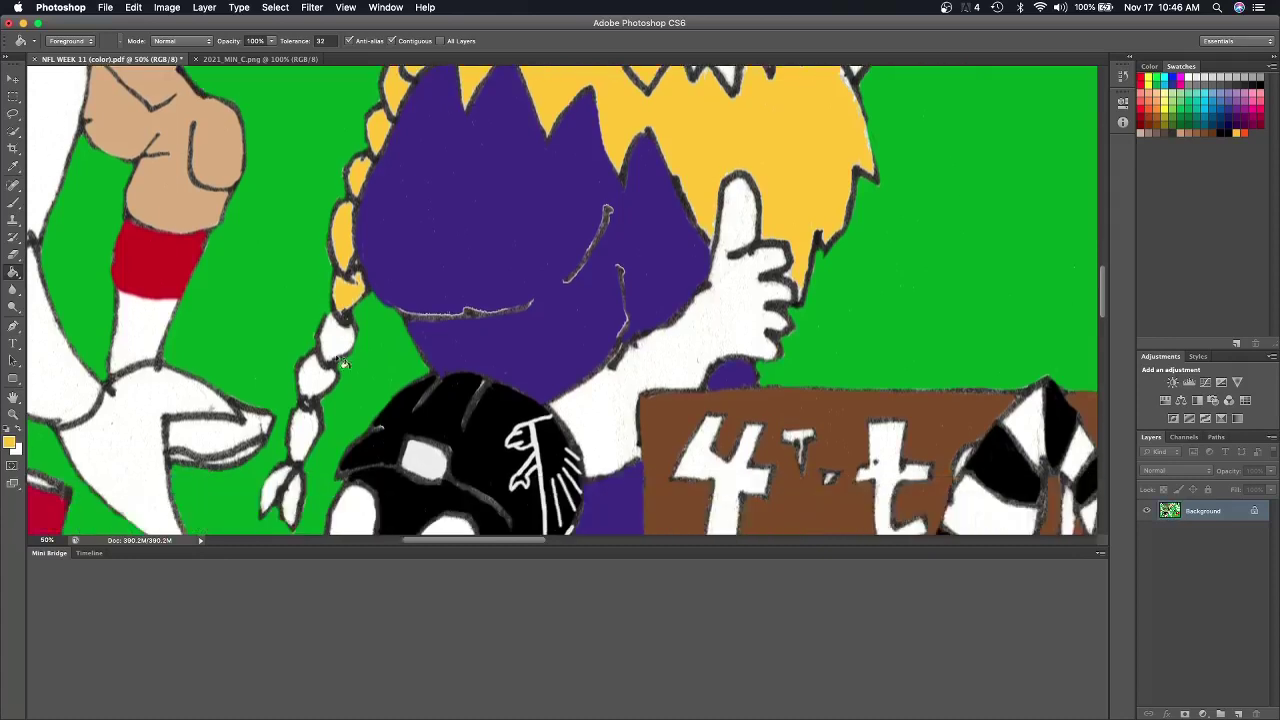
{"action": "left_click", "coordinate": [344, 318]}
{"action": "key", "text": "ctrl+z"}
{"action": "left_click", "coordinate": [343, 348]}
{"action": "left_click", "coordinate": [318, 388]}
{"action": "left_click", "coordinate": [303, 436]}
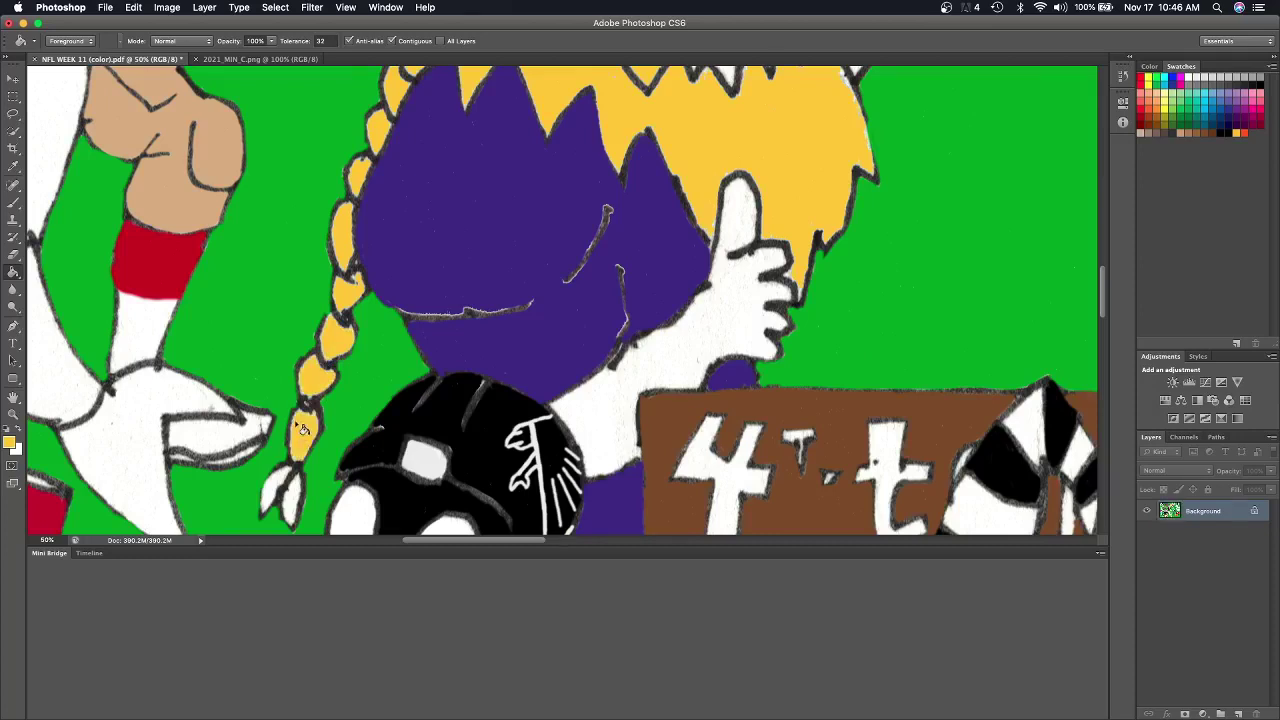
{"action": "scroll", "coordinate": [303, 436], "scroll_direction": "down", "scroll_amount": 1}
{"action": "left_click", "coordinate": [271, 441]}
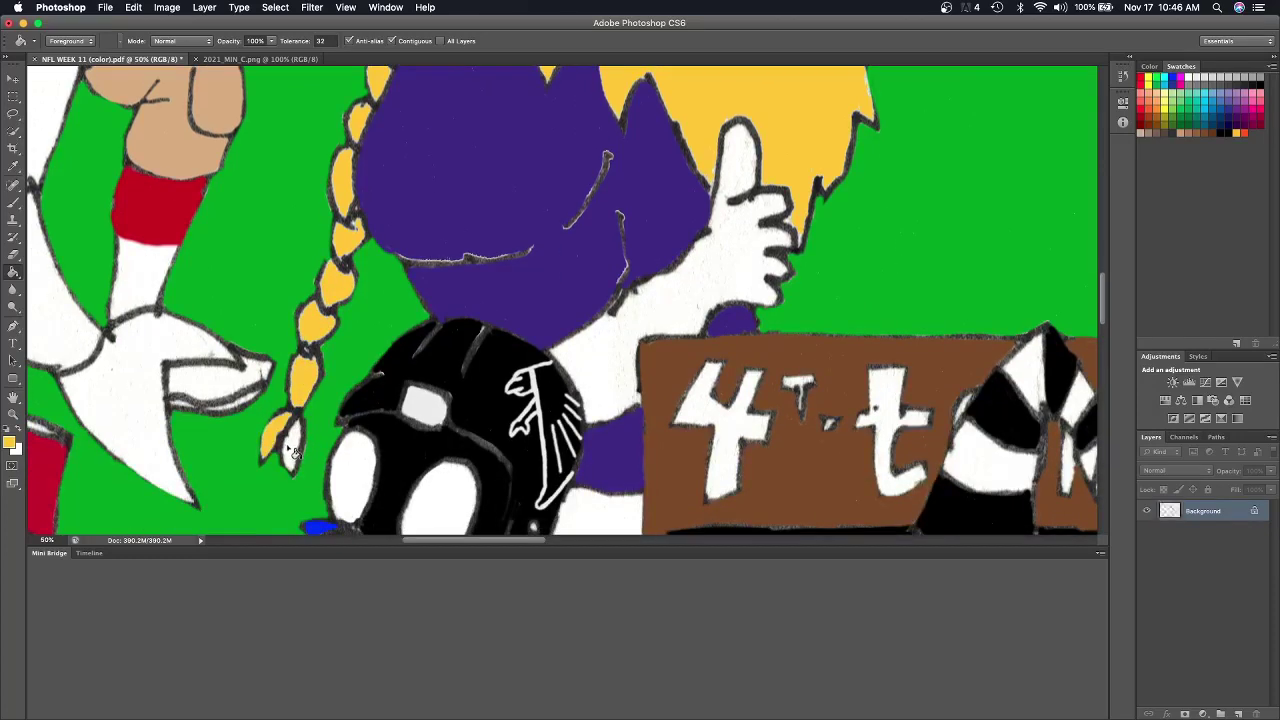
{"action": "left_click", "coordinate": [292, 452]}
{"action": "left_click", "coordinate": [13, 201]}
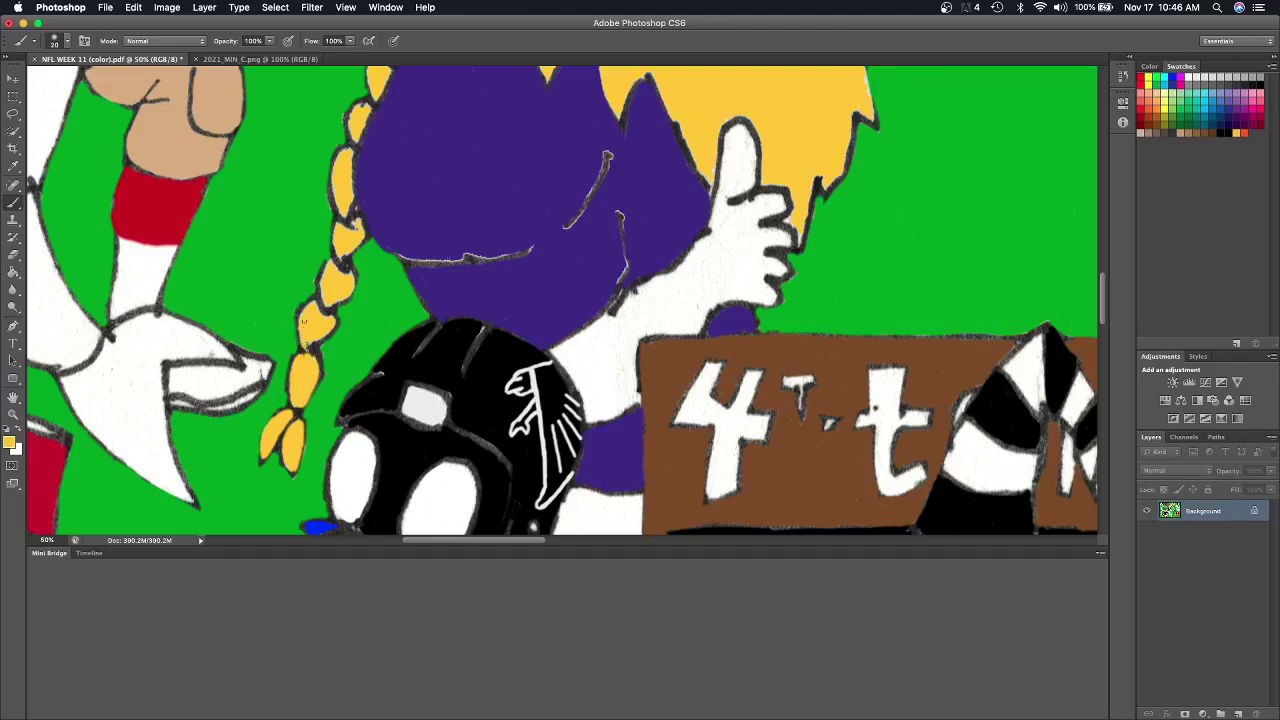
Brush gold over the dark mark on the braid.
{"action": "left_click_drag", "start_coordinate": [321, 330], "coordinate": [322, 336]}
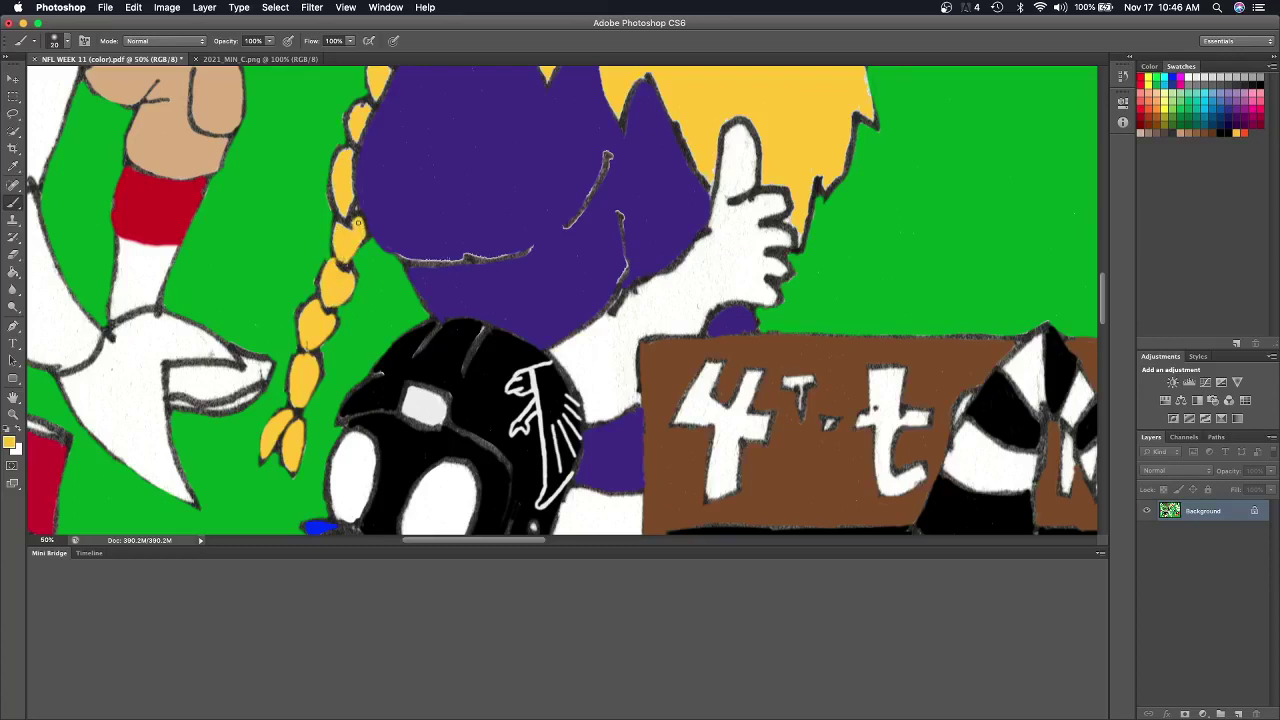
Brush gold along the braid's left and upper-left outline up to the collar.
{"action": "scroll", "coordinate": [358, 222], "scroll_direction": "up", "scroll_amount": 5}
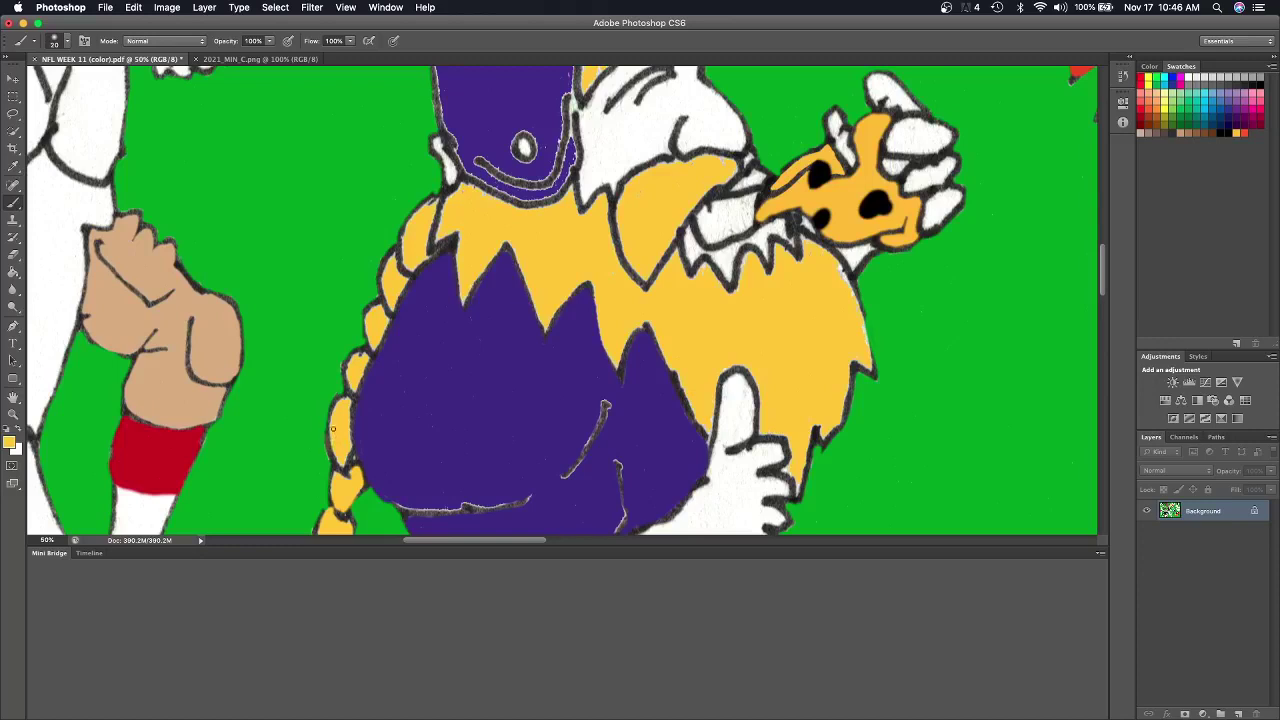
{"action": "left_click_drag", "start_coordinate": [333, 428], "coordinate": [333, 434]}
{"action": "left_click_drag", "start_coordinate": [356, 390], "coordinate": [358, 352]}
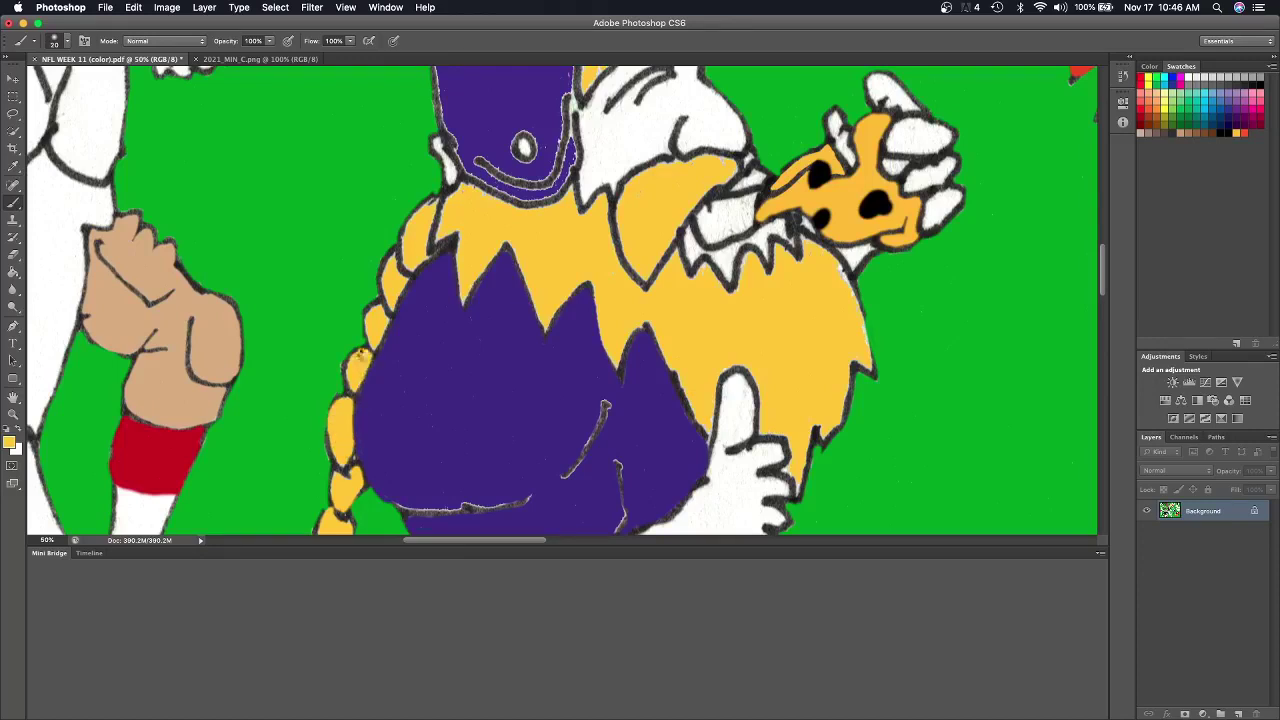
{"action": "left_click_drag", "start_coordinate": [378, 311], "coordinate": [378, 317]}
{"action": "mouse_move", "coordinate": [390, 266]}
{"action": "left_mouse_down"}
{"action": "mouse_move", "coordinate": [400, 260]}
{"action": "mouse_move", "coordinate": [410, 282]}
{"action": "left_mouse_up"}
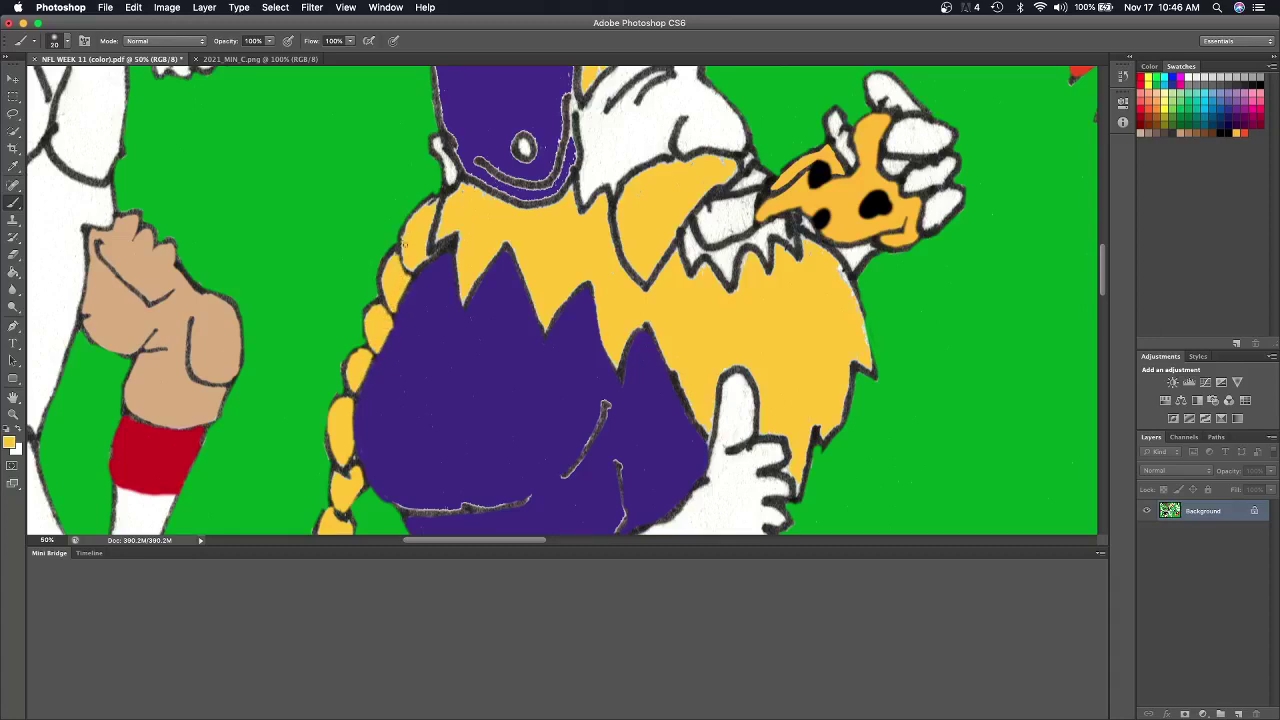
{"action": "left_click_drag", "start_coordinate": [414, 220], "coordinate": [440, 200]}
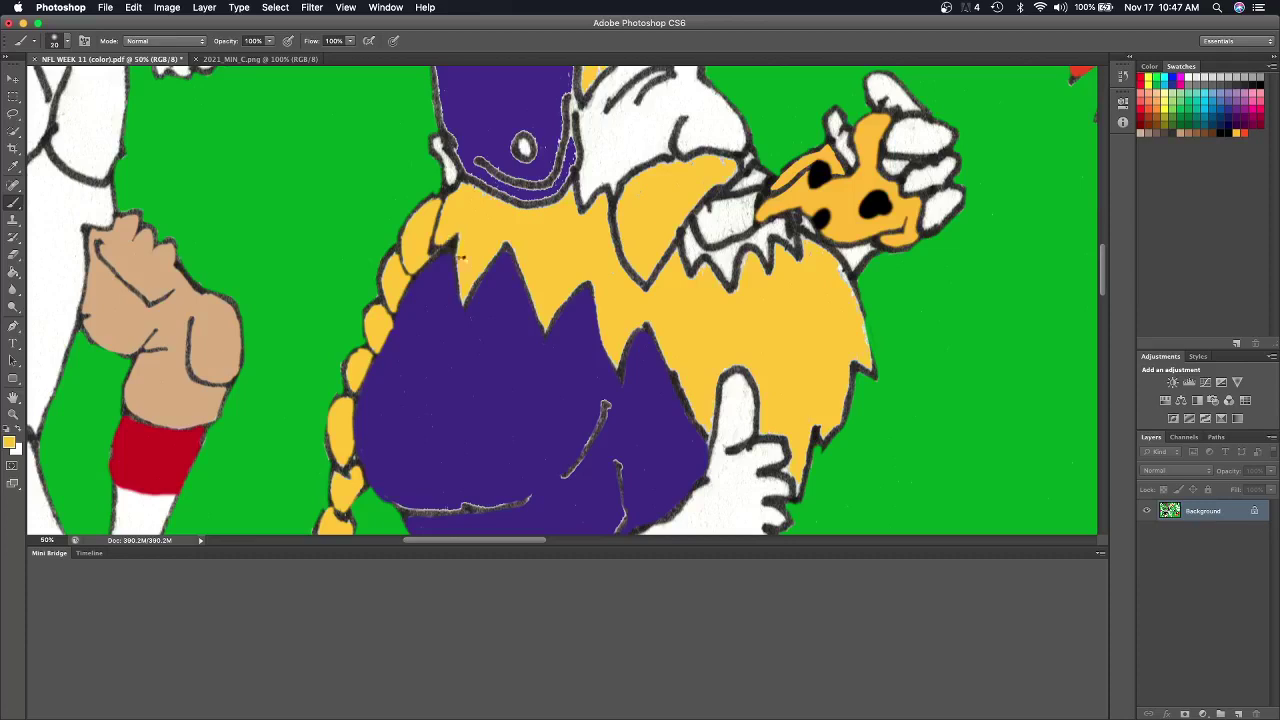
{"action": "left_click_drag", "start_coordinate": [460, 258], "coordinate": [455, 255]}
Paint gold over the collar outlines near the thumb, the spiky beard edge and the beak.
{"action": "mouse_move", "coordinate": [565, 200]}
{"action": "left_mouse_down"}
{"action": "mouse_move", "coordinate": [576, 182]}
{"action": "mouse_move", "coordinate": [575, 205]}
{"action": "mouse_move", "coordinate": [606, 198]}
{"action": "mouse_move", "coordinate": [642, 276]}
{"action": "mouse_move", "coordinate": [712, 194]}
{"action": "left_mouse_up"}
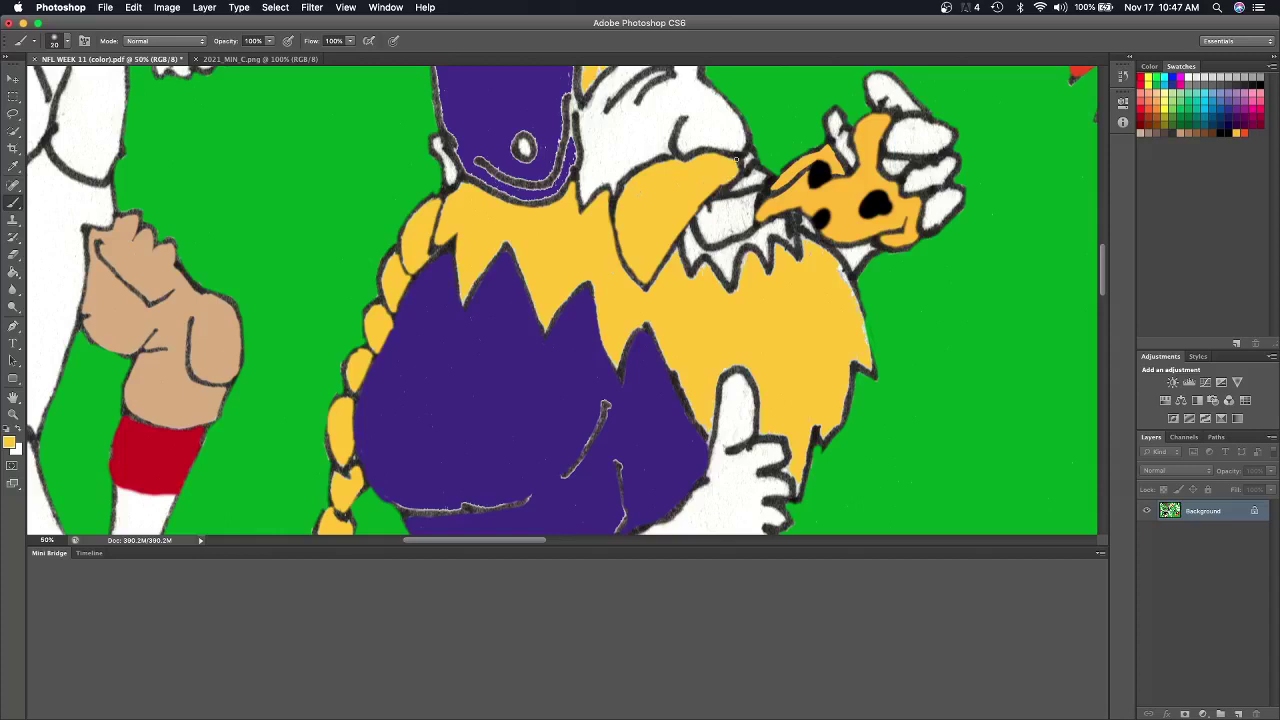
{"action": "left_click_drag", "start_coordinate": [748, 166], "coordinate": [746, 158]}
{"action": "left_click_drag", "start_coordinate": [847, 285], "coordinate": [862, 356]}
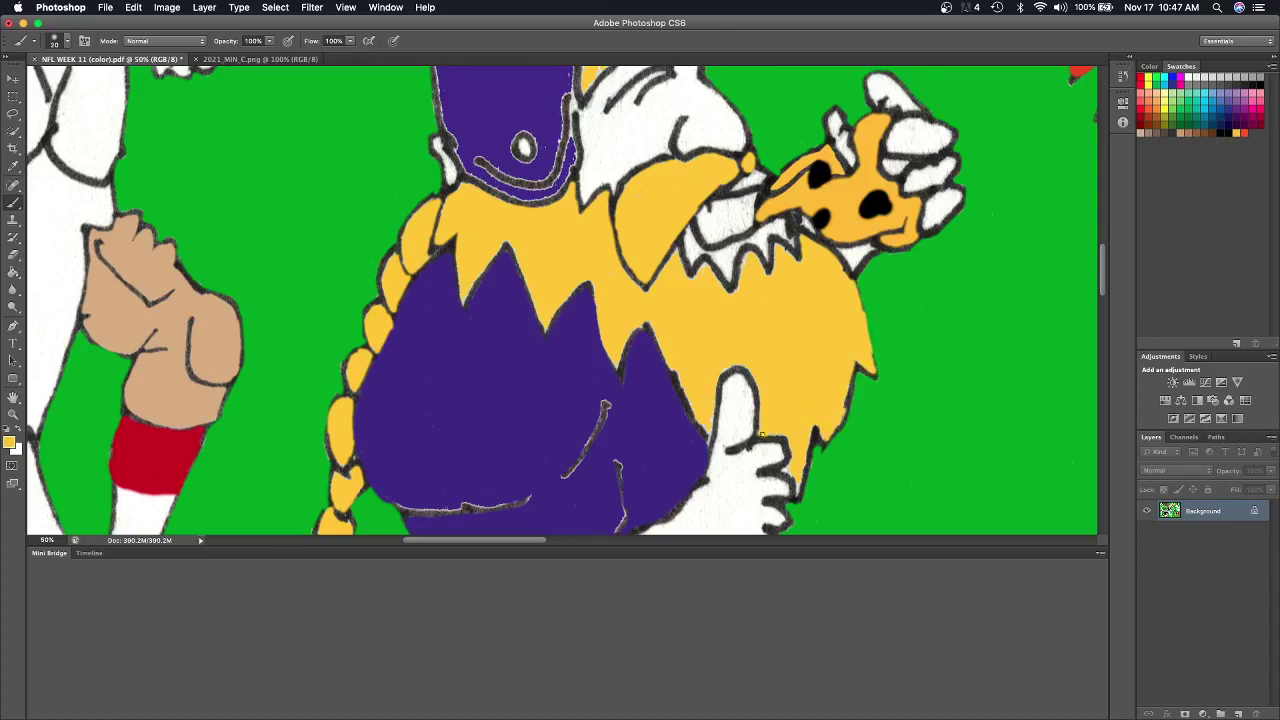
{"action": "left_click_drag", "start_coordinate": [790, 452], "coordinate": [800, 466]}
{"action": "mouse_move", "coordinate": [693, 390]}
{"action": "left_mouse_down"}
{"action": "mouse_move", "coordinate": [705, 442]}
{"action": "mouse_move", "coordinate": [730, 366]}
{"action": "left_mouse_up"}
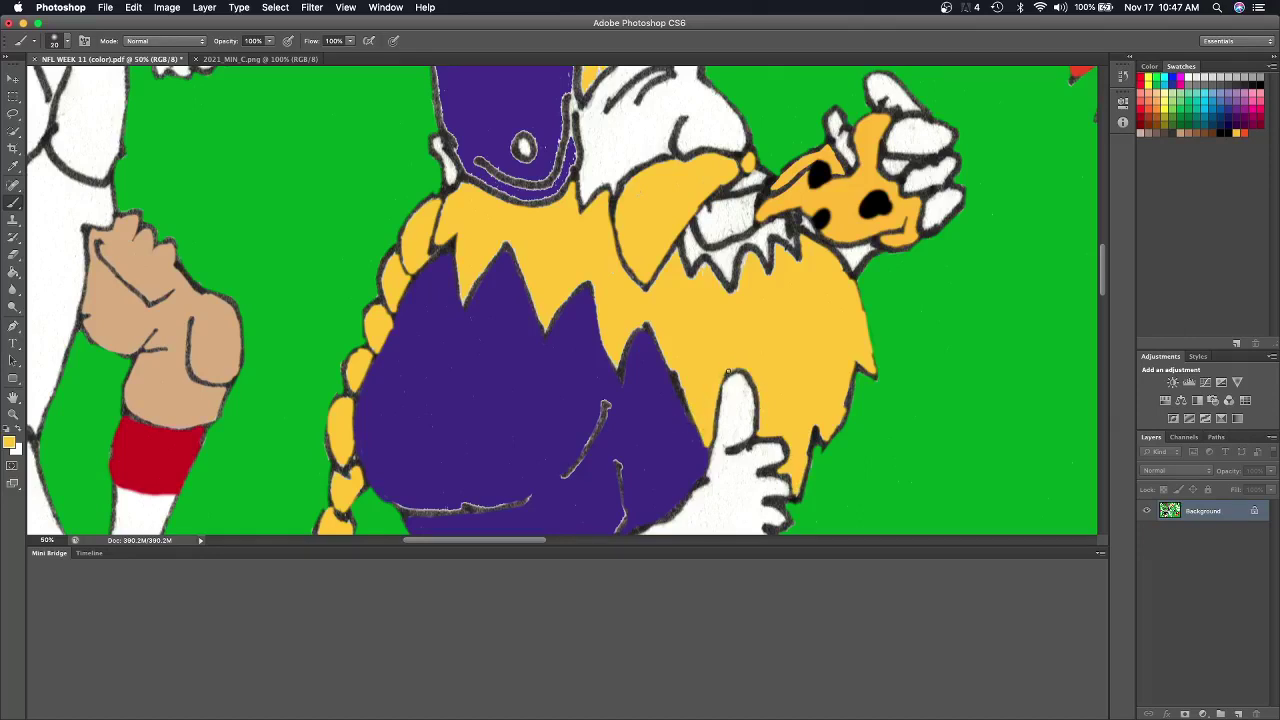
{"action": "left_click_drag", "start_coordinate": [672, 370], "coordinate": [689, 399]}
{"action": "mouse_move", "coordinate": [686, 264]}
{"action": "left_mouse_down"}
{"action": "mouse_move", "coordinate": [678, 246]}
{"action": "mouse_move", "coordinate": [720, 283]}
{"action": "mouse_move", "coordinate": [748, 250]}
{"action": "mouse_move", "coordinate": [766, 272]}
{"action": "mouse_move", "coordinate": [797, 259]}
{"action": "left_mouse_up"}
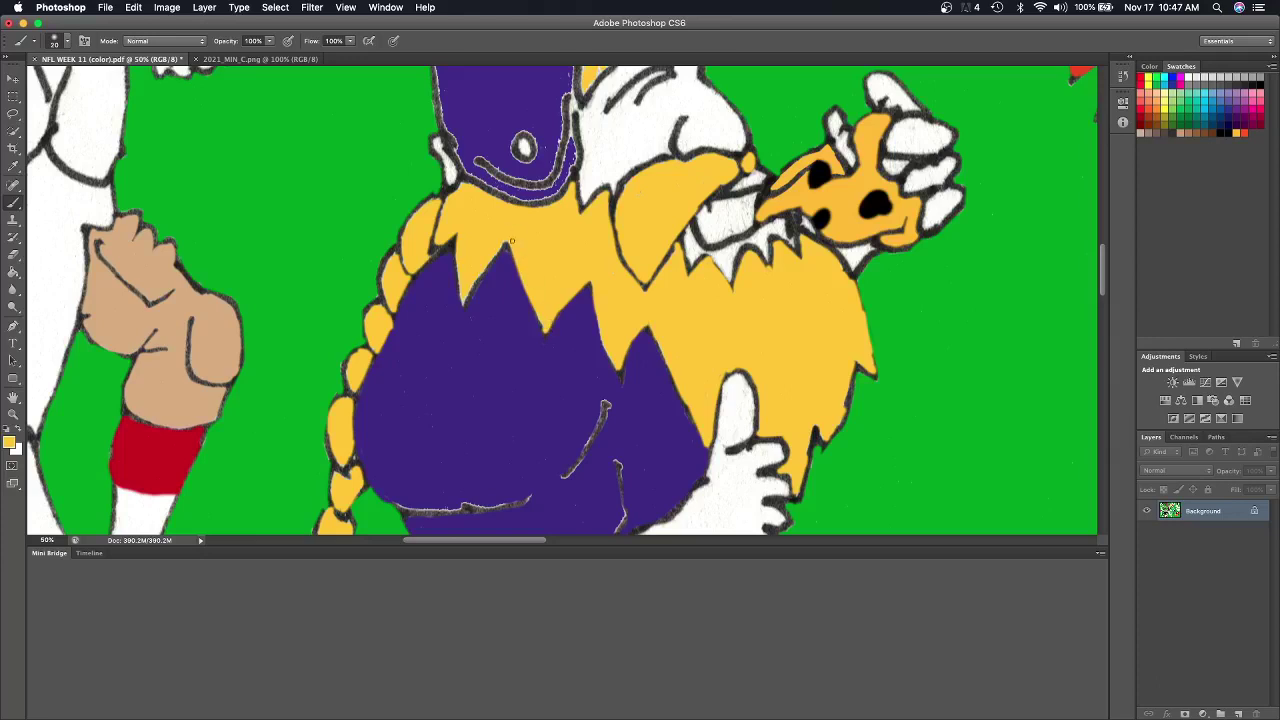
{"action": "left_click_drag", "start_coordinate": [460, 278], "coordinate": [505, 248]}
{"action": "scroll", "coordinate": [466, 186], "scroll_direction": "up", "scroll_amount": 5}
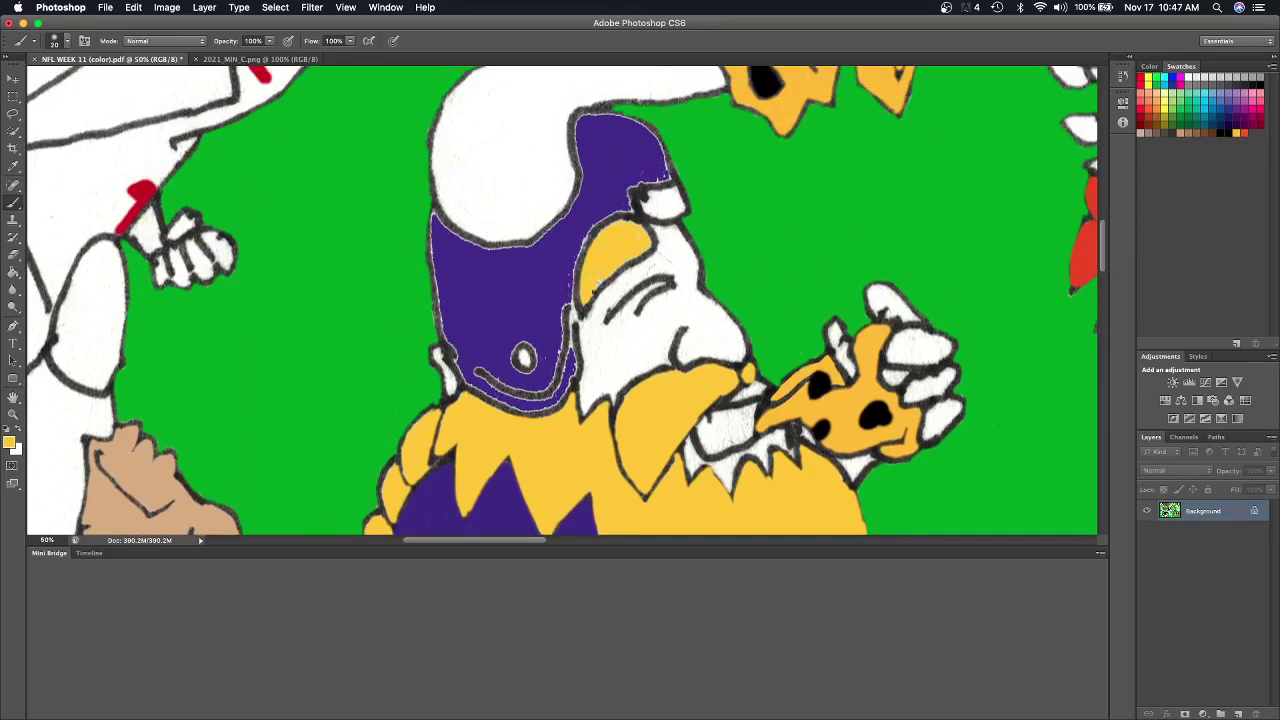
{"action": "left_click_drag", "start_coordinate": [610, 230], "coordinate": [643, 243]}
Sample the helmet's purple and brush over the white gaps on its left edge.
{"action": "key", "text": "i"}
{"action": "left_click", "coordinate": [486, 278]}
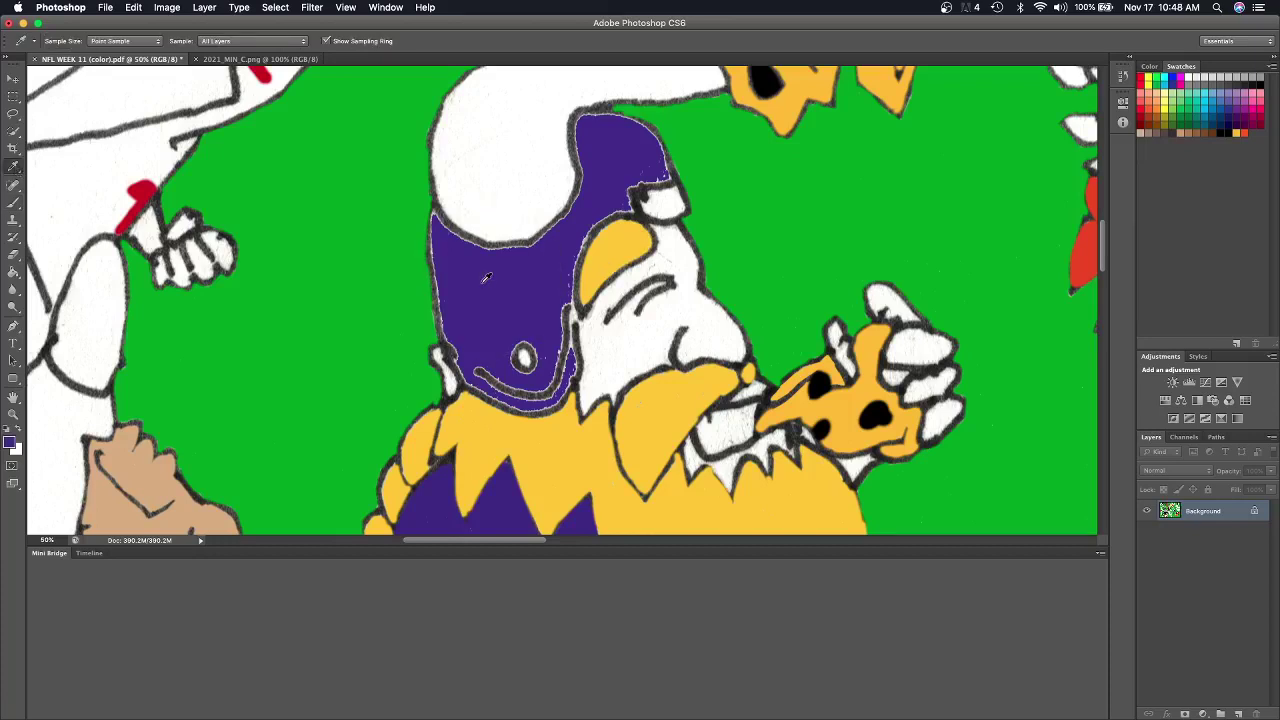
{"action": "key", "text": "b"}
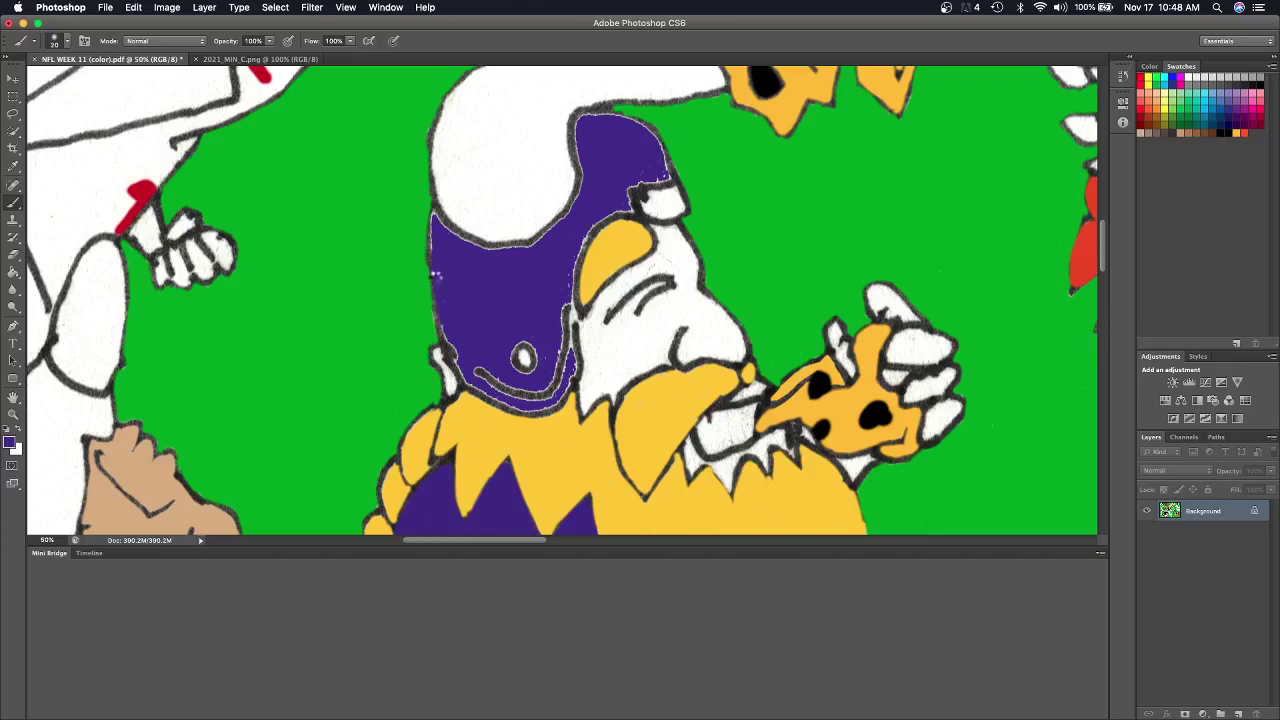
{"action": "mouse_move", "coordinate": [436, 274]}
{"action": "left_mouse_down"}
{"action": "mouse_move", "coordinate": [509, 254]}
{"action": "mouse_move", "coordinate": [586, 190]}
{"action": "mouse_move", "coordinate": [584, 124]}
{"action": "mouse_move", "coordinate": [614, 120]}
{"action": "mouse_move", "coordinate": [658, 150]}
{"action": "mouse_move", "coordinate": [634, 203]}
{"action": "mouse_move", "coordinate": [586, 240]}
{"action": "mouse_move", "coordinate": [570, 392]}
{"action": "mouse_move", "coordinate": [573, 360]}
{"action": "mouse_move", "coordinate": [512, 356]}
{"action": "mouse_move", "coordinate": [563, 307]}
{"action": "left_mouse_up"}
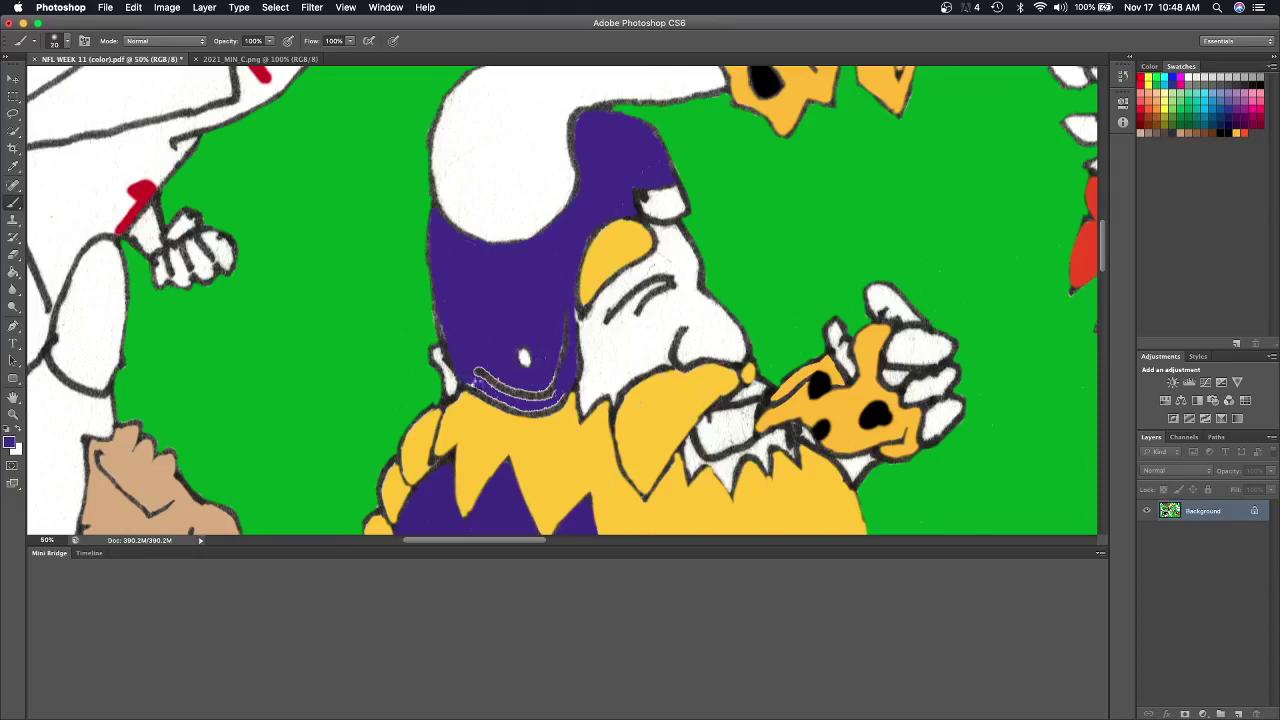
Paint purple over the helmet's lower strap line.
{"action": "mouse_move", "coordinate": [472, 382]}
{"action": "left_mouse_down"}
{"action": "mouse_move", "coordinate": [538, 414]}
{"action": "mouse_move", "coordinate": [556, 398]}
{"action": "mouse_move", "coordinate": [467, 375]}
{"action": "left_mouse_up"}
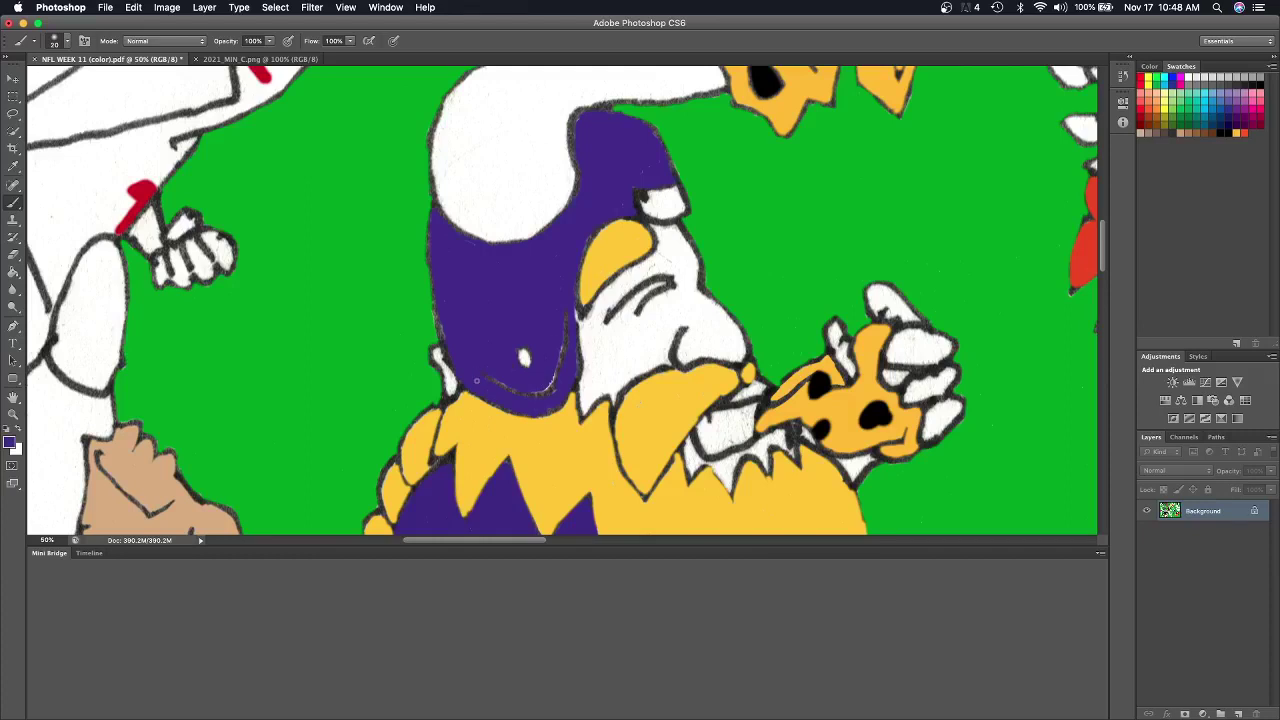
{"action": "scroll", "coordinate": [476, 380], "scroll_direction": "down", "scroll_amount": 2}
{"action": "scroll", "coordinate": [476, 380], "scroll_direction": "down", "scroll_amount": 5}
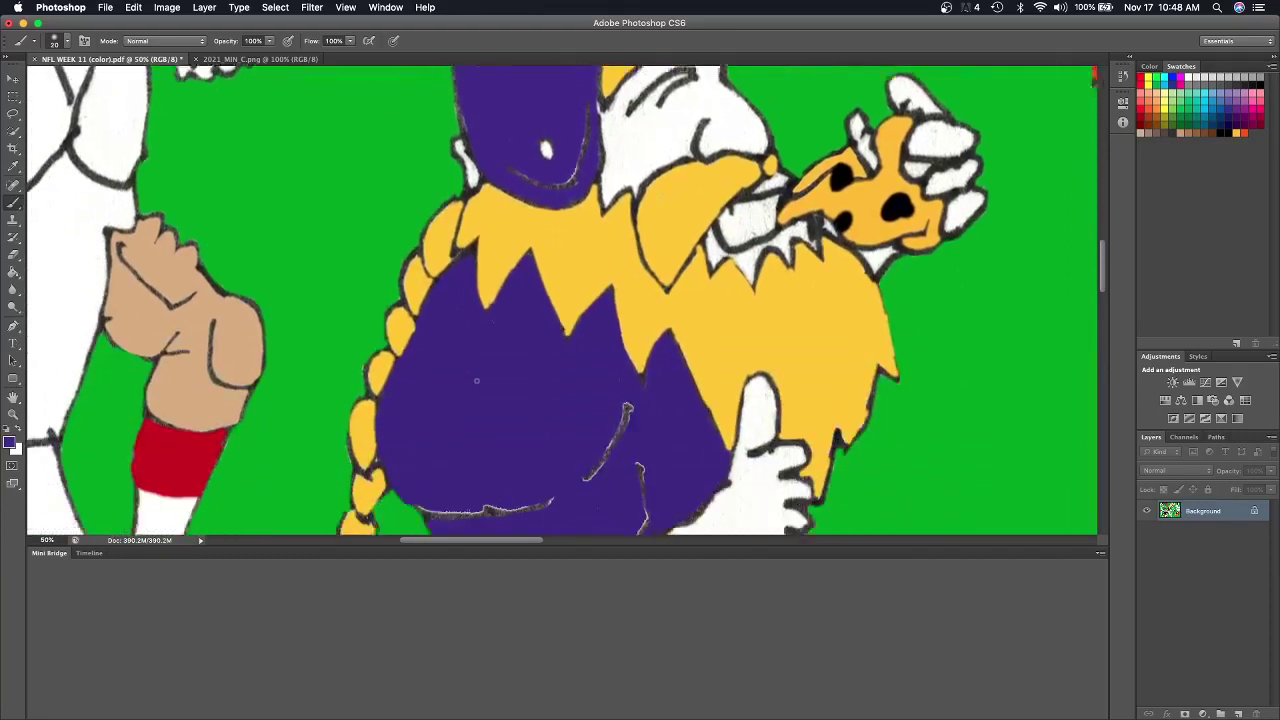
{"action": "scroll", "coordinate": [476, 380], "scroll_direction": "down", "scroll_amount": 1}
{"action": "scroll", "coordinate": [476, 380], "scroll_direction": "down", "scroll_amount": 3}
{"action": "scroll", "coordinate": [477, 381], "scroll_direction": "up", "scroll_amount": 1}
{"action": "scroll", "coordinate": [460, 365], "scroll_direction": "up", "scroll_amount": 1}
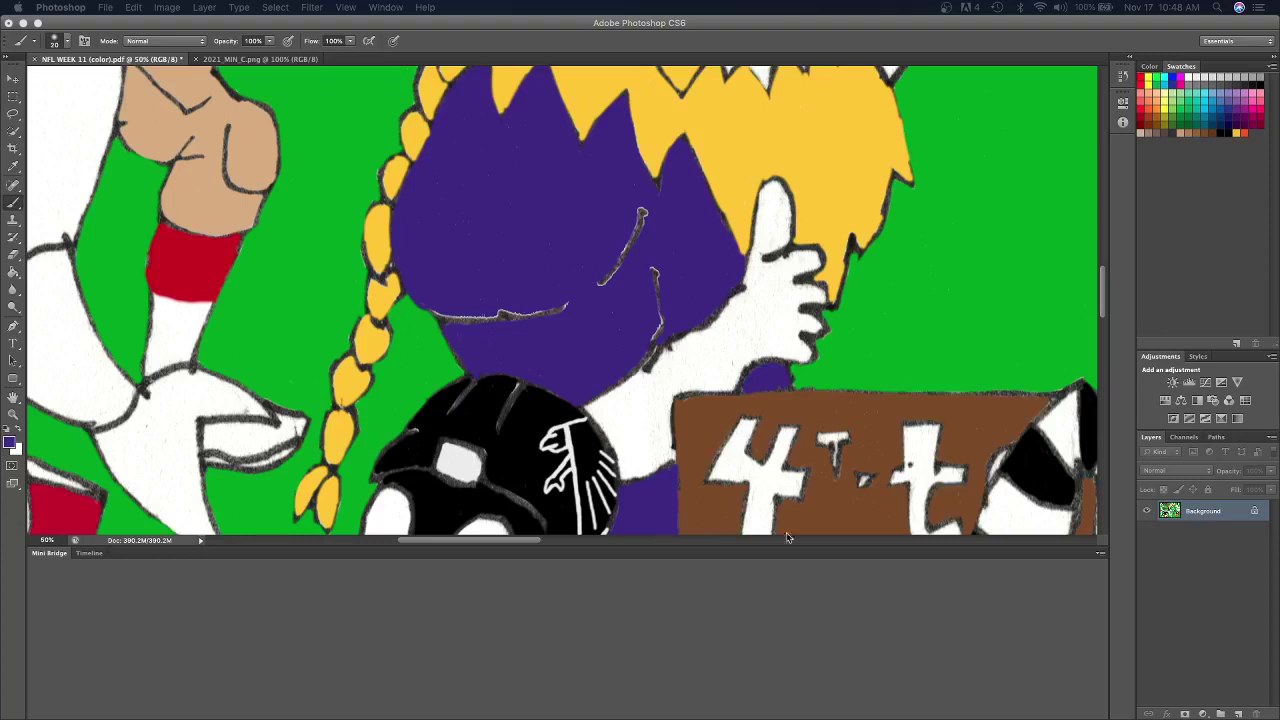
With white as the colour, brush a stripe across the jersey and a number 8.
{"action": "left_click", "coordinate": [18, 429]}
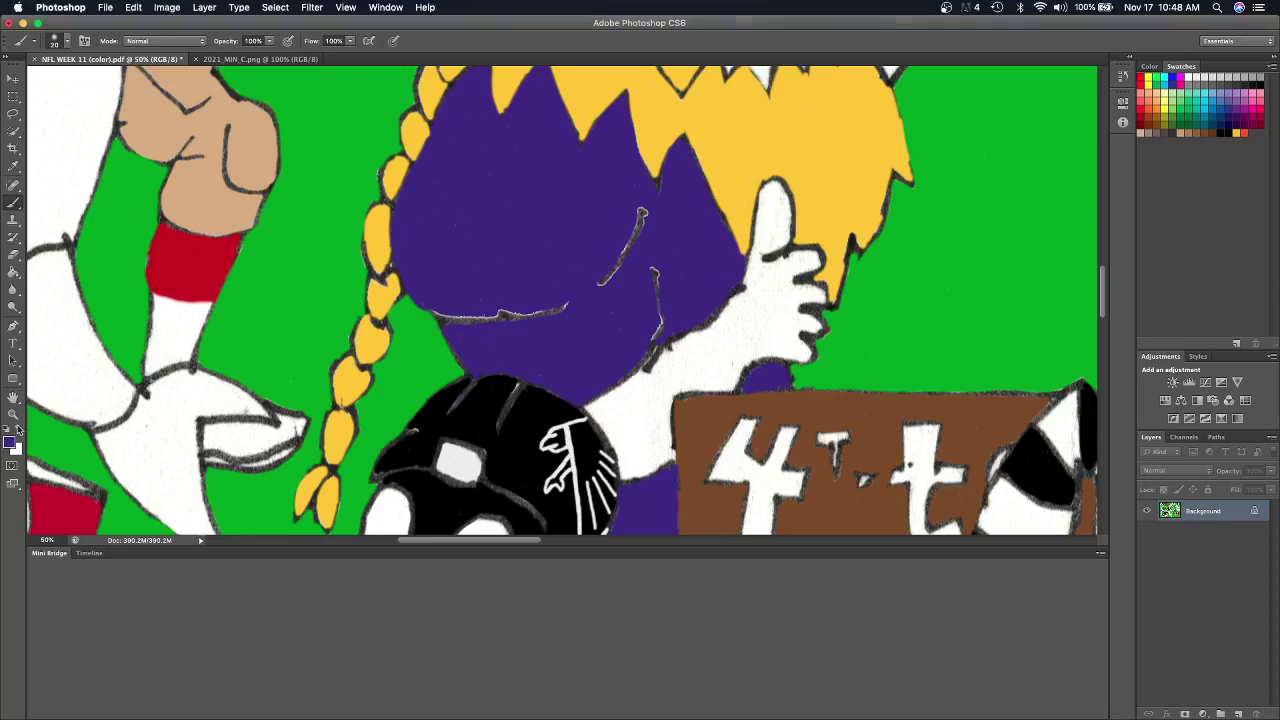
{"action": "scroll", "coordinate": [450, 267], "scroll_direction": "up", "scroll_amount": 3}
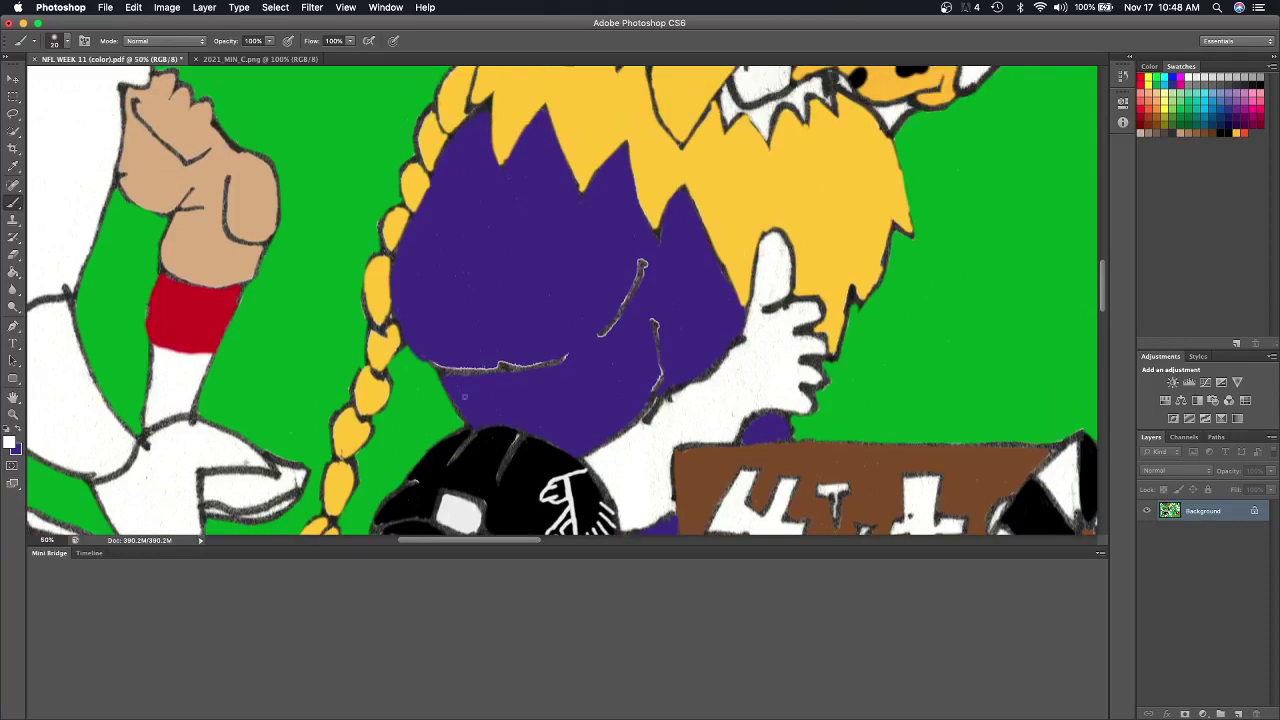
{"action": "mouse_move", "coordinate": [452, 397]}
{"action": "left_mouse_down"}
{"action": "mouse_move", "coordinate": [628, 338]}
{"action": "mouse_move", "coordinate": [620, 366]}
{"action": "mouse_move", "coordinate": [545, 405]}
{"action": "mouse_move", "coordinate": [452, 404]}
{"action": "mouse_move", "coordinate": [545, 400]}
{"action": "mouse_move", "coordinate": [488, 408]}
{"action": "mouse_move", "coordinate": [628, 354]}
{"action": "mouse_move", "coordinate": [607, 362]}
{"action": "left_mouse_up"}
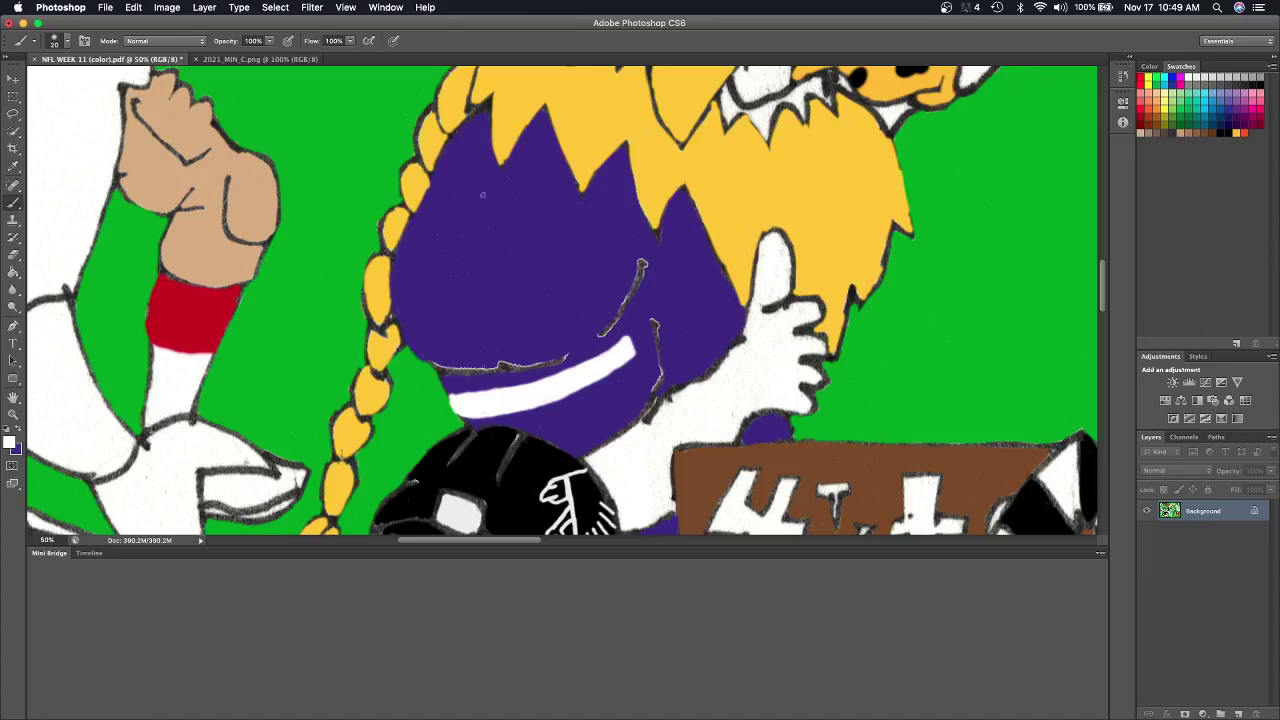
{"action": "mouse_move", "coordinate": [490, 181]}
{"action": "left_mouse_down"}
{"action": "mouse_move", "coordinate": [466, 228]}
{"action": "mouse_move", "coordinate": [473, 244]}
{"action": "mouse_move", "coordinate": [500, 248]}
{"action": "mouse_move", "coordinate": [520, 232]}
{"action": "mouse_move", "coordinate": [532, 188]}
{"action": "mouse_move", "coordinate": [510, 174]}
{"action": "mouse_move", "coordinate": [484, 182]}
{"action": "mouse_move", "coordinate": [518, 200]}
{"action": "mouse_move", "coordinate": [506, 186]}
{"action": "mouse_move", "coordinate": [486, 234]}
{"action": "mouse_move", "coordinate": [512, 216]}
{"action": "mouse_move", "coordinate": [494, 180]}
{"action": "mouse_move", "coordinate": [492, 200]}
{"action": "mouse_move", "coordinate": [494, 184]}
{"action": "mouse_move", "coordinate": [512, 178]}
{"action": "mouse_move", "coordinate": [520, 200]}
{"action": "mouse_move", "coordinate": [524, 184]}
{"action": "mouse_move", "coordinate": [512, 222]}
{"action": "mouse_move", "coordinate": [495, 207]}
{"action": "mouse_move", "coordinate": [476, 220]}
{"action": "mouse_move", "coordinate": [484, 244]}
{"action": "mouse_move", "coordinate": [512, 218]}
{"action": "mouse_move", "coordinate": [510, 240]}
{"action": "mouse_move", "coordinate": [516, 206]}
{"action": "mouse_move", "coordinate": [518, 230]}
{"action": "mouse_move", "coordinate": [502, 242]}
{"action": "mouse_move", "coordinate": [522, 186]}
{"action": "left_mouse_up"}
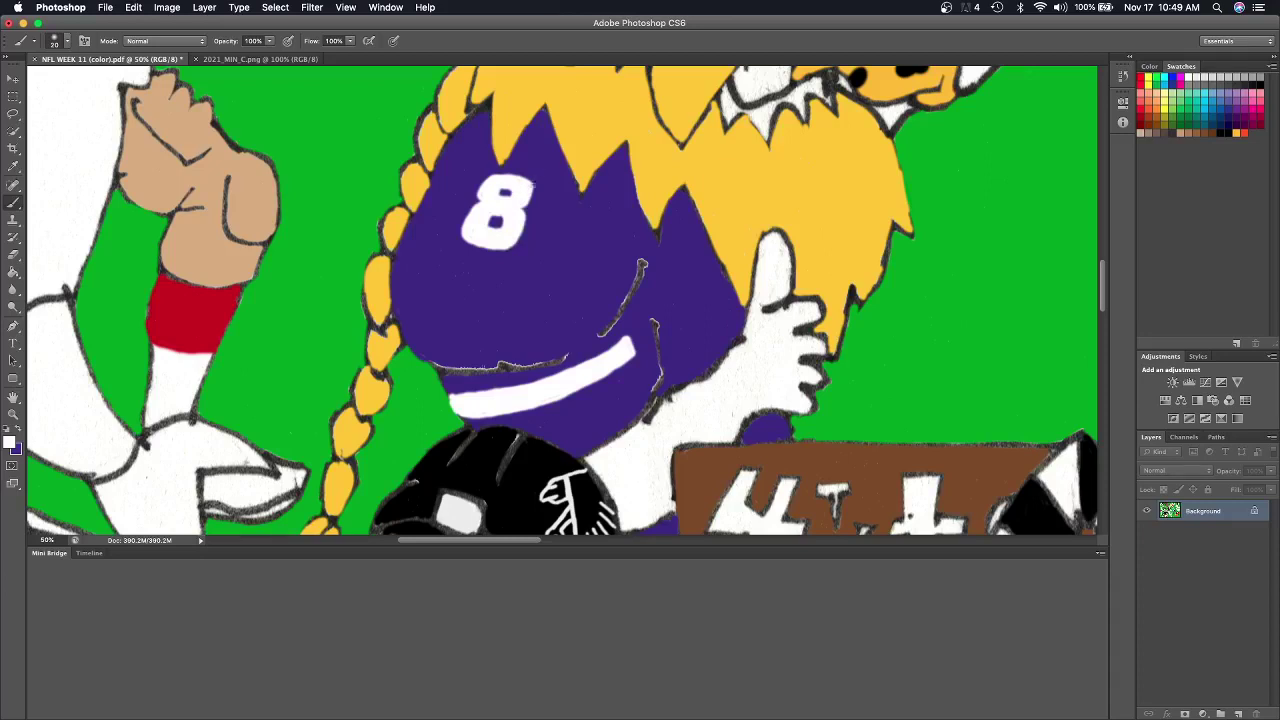
{"action": "mouse_move", "coordinate": [529, 182]}
{"action": "left_mouse_down"}
{"action": "mouse_move", "coordinate": [548, 186]}
{"action": "mouse_move", "coordinate": [524, 184]}
{"action": "left_mouse_up"}
{"action": "left_click_drag", "start_coordinate": [512, 248], "coordinate": [516, 247]}
Paint a white oval beside the thumb and a small white mark below it.
{"action": "left_click_drag", "start_coordinate": [725, 277], "coordinate": [720, 336]}
{"action": "mouse_move", "coordinate": [722, 286]}
{"action": "left_mouse_down"}
{"action": "mouse_move", "coordinate": [728, 340]}
{"action": "mouse_move", "coordinate": [729, 295]}
{"action": "left_mouse_up"}
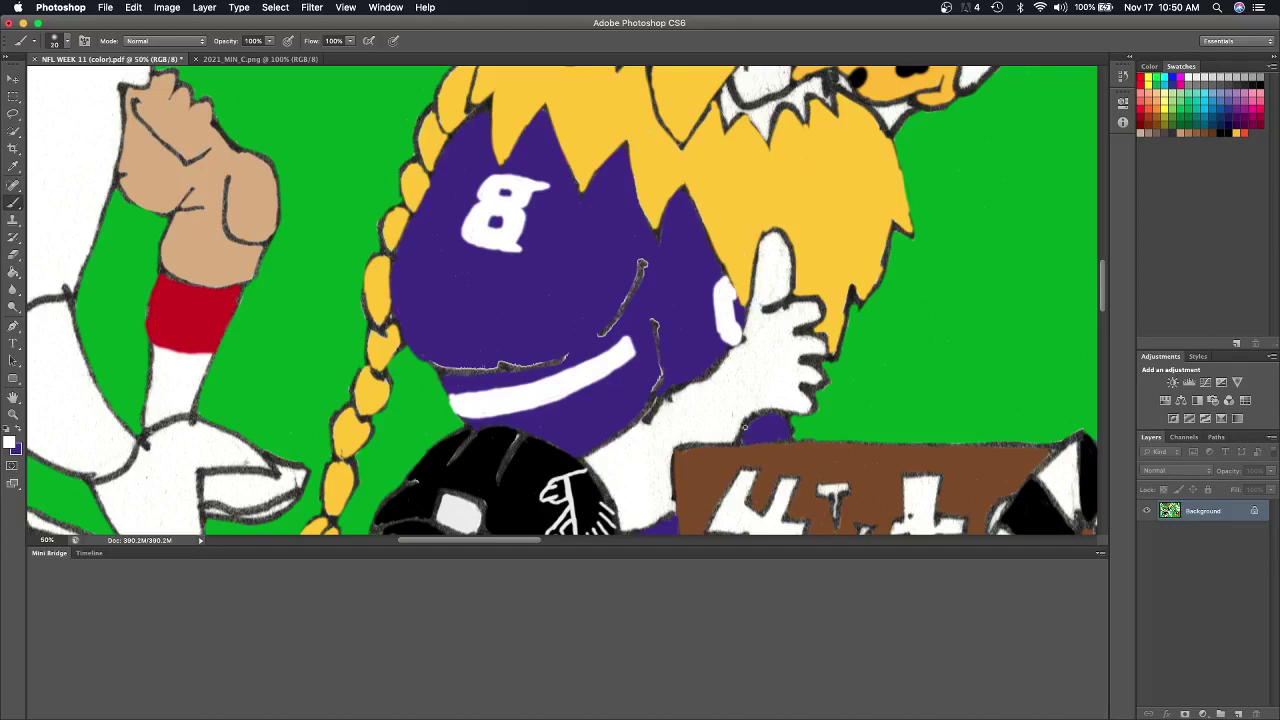
{"action": "mouse_move", "coordinate": [750, 435]}
{"action": "left_mouse_down"}
{"action": "mouse_move", "coordinate": [748, 424]}
{"action": "mouse_move", "coordinate": [755, 438]}
{"action": "mouse_move", "coordinate": [792, 432]}
{"action": "left_mouse_up"}
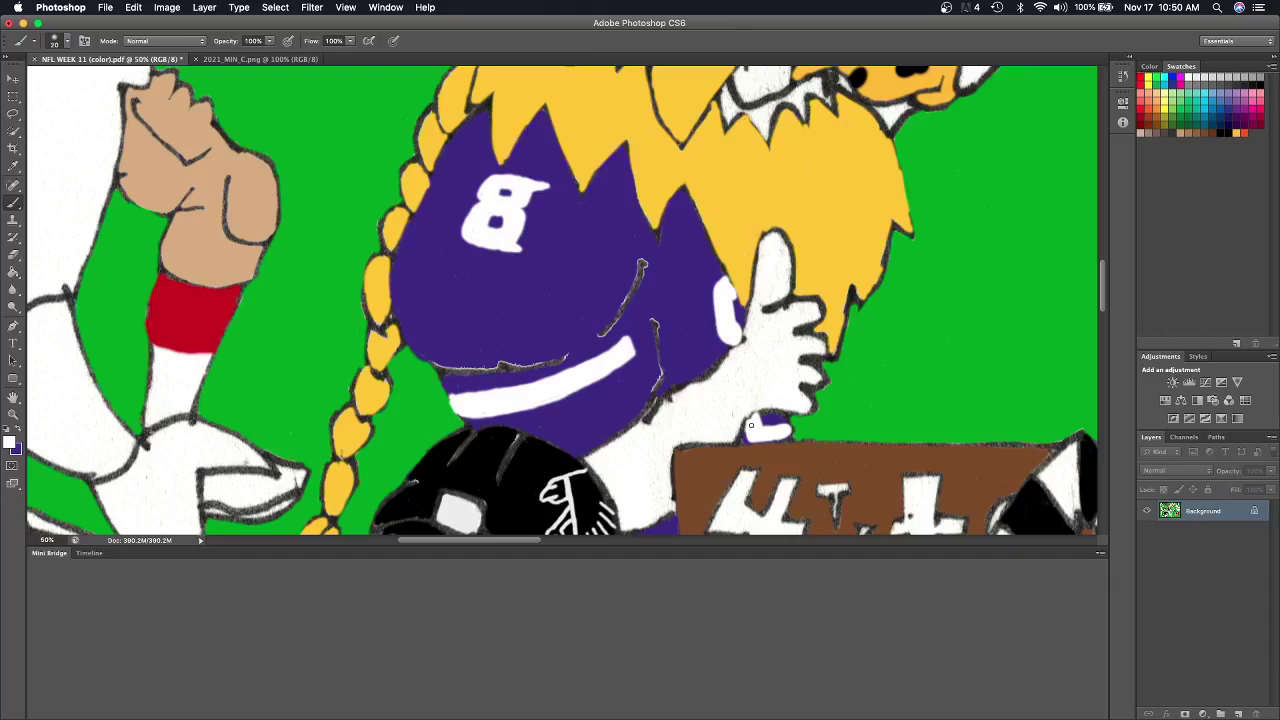
{"action": "scroll", "coordinate": [751, 425], "scroll_direction": "down", "scroll_amount": 5}
{"action": "scroll", "coordinate": [751, 425], "scroll_direction": "up", "scroll_amount": 3}
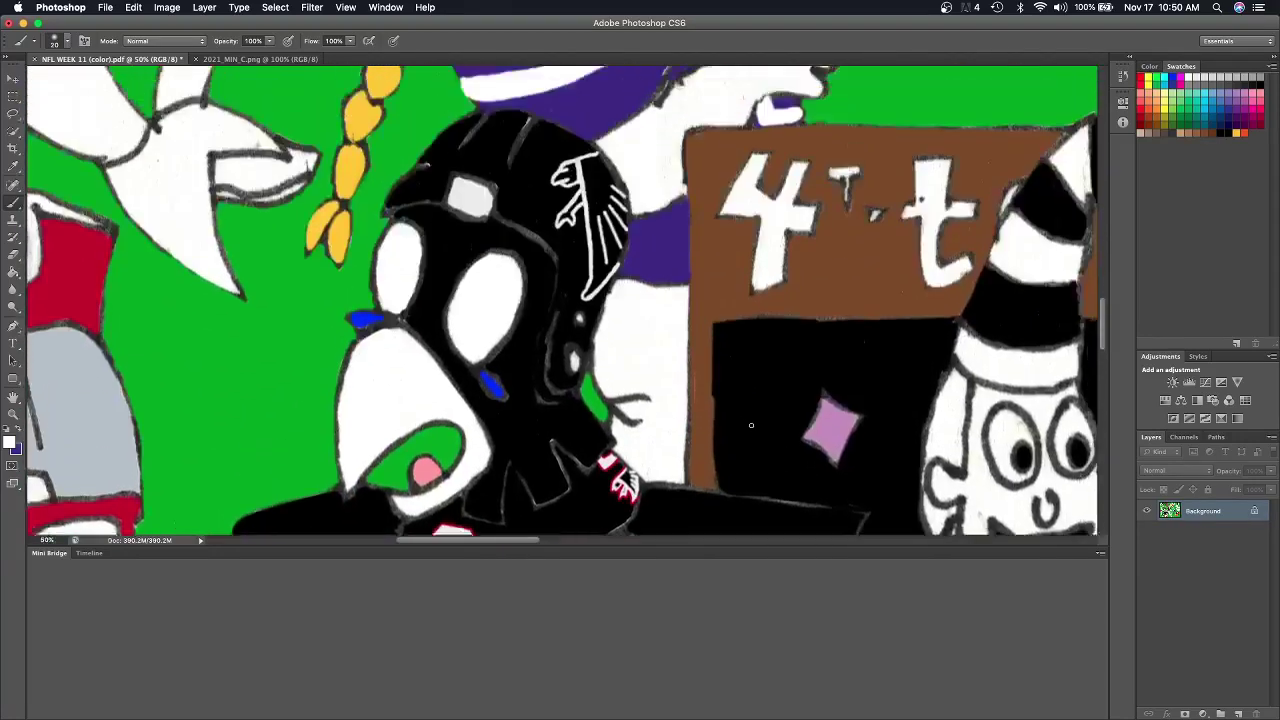
{"action": "scroll", "coordinate": [751, 425], "scroll_direction": "up", "scroll_amount": 4}
{"action": "scroll", "coordinate": [751, 425], "scroll_direction": "up", "scroll_amount": 2}
{"action": "scroll", "coordinate": [751, 425], "scroll_direction": "right", "scroll_amount": 3}
{"action": "scroll", "coordinate": [751, 425], "scroll_direction": "up", "scroll_amount": 3}
{"action": "scroll", "coordinate": [751, 425], "scroll_direction": "up", "scroll_amount": 4}
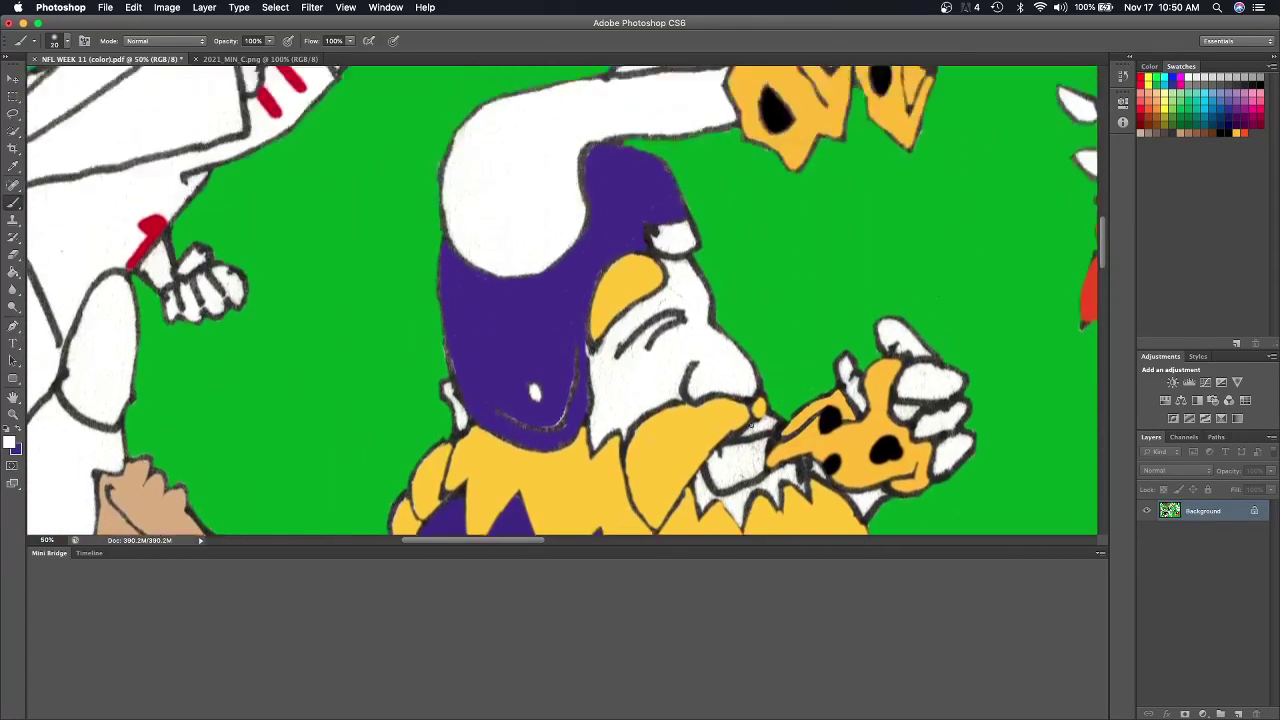
{"action": "scroll", "coordinate": [751, 425], "scroll_direction": "down", "scroll_amount": 4}
{"action": "scroll", "coordinate": [751, 425], "scroll_direction": "down", "scroll_amount": 5}
{"action": "scroll", "coordinate": [751, 425], "scroll_direction": "down", "scroll_amount": 2}
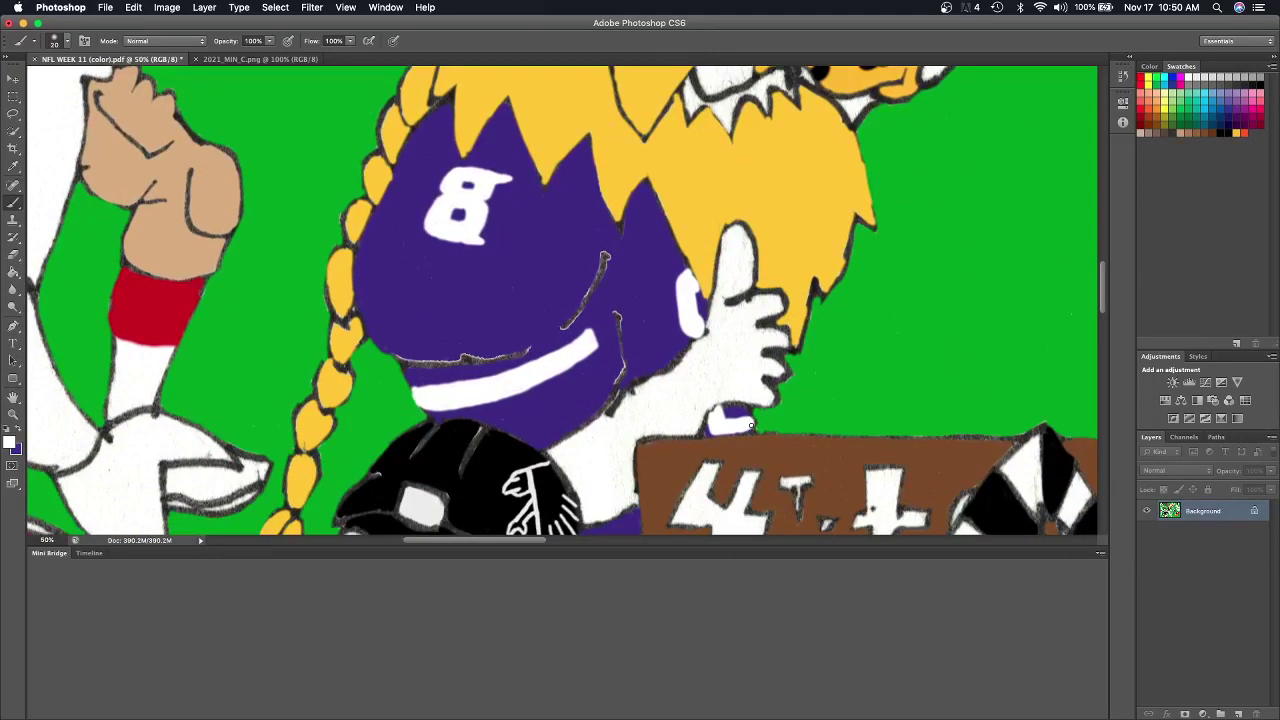
Sample the hair's yellow and paint a gold stripe beneath the Viking's white collar stripe.
{"action": "left_click", "coordinate": [16, 168]}
{"action": "left_click", "coordinate": [722, 194]}
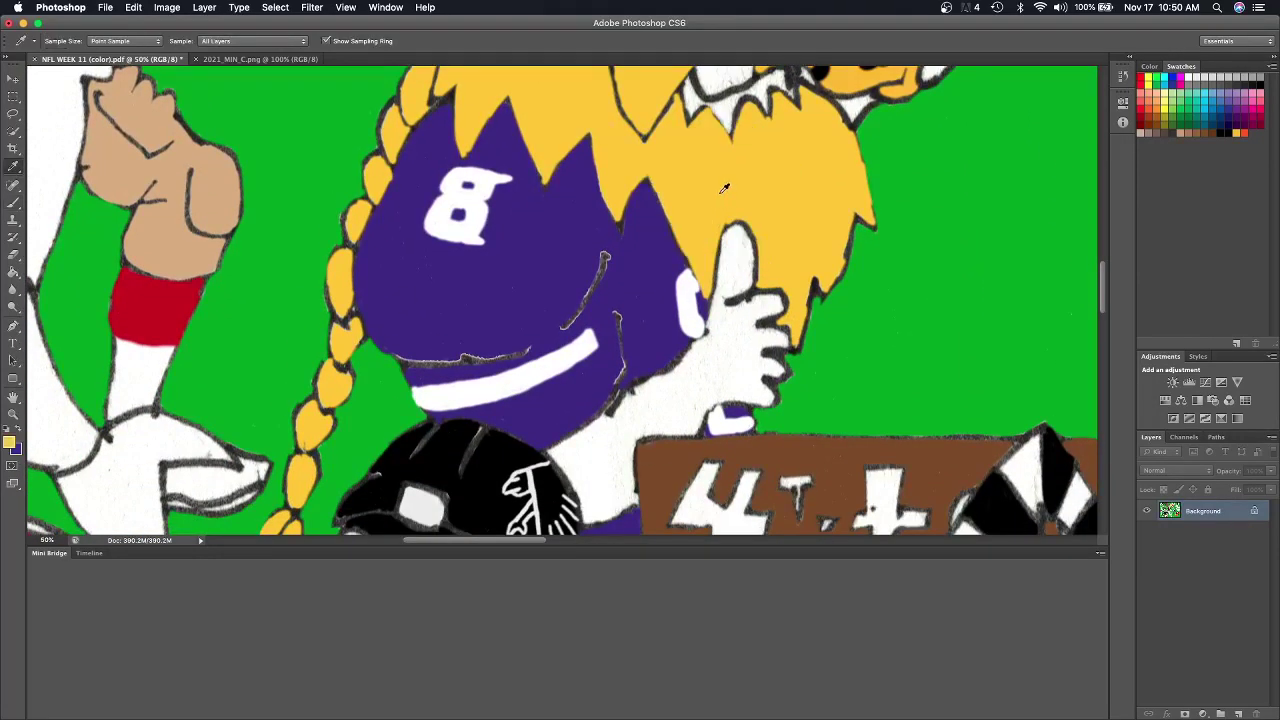
{"action": "left_click", "coordinate": [13, 204]}
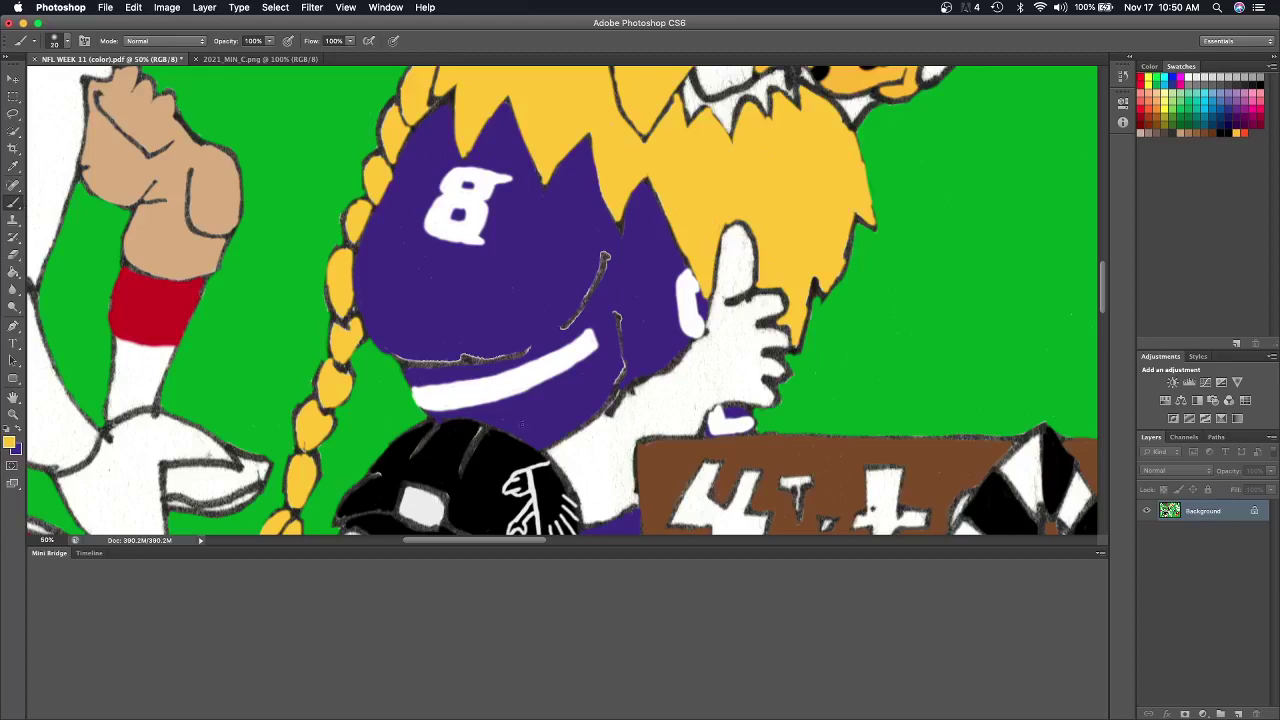
{"action": "mouse_move", "coordinate": [492, 424]}
{"action": "left_mouse_down"}
{"action": "mouse_move", "coordinate": [605, 378]}
{"action": "mouse_move", "coordinate": [508, 427]}
{"action": "left_mouse_up"}
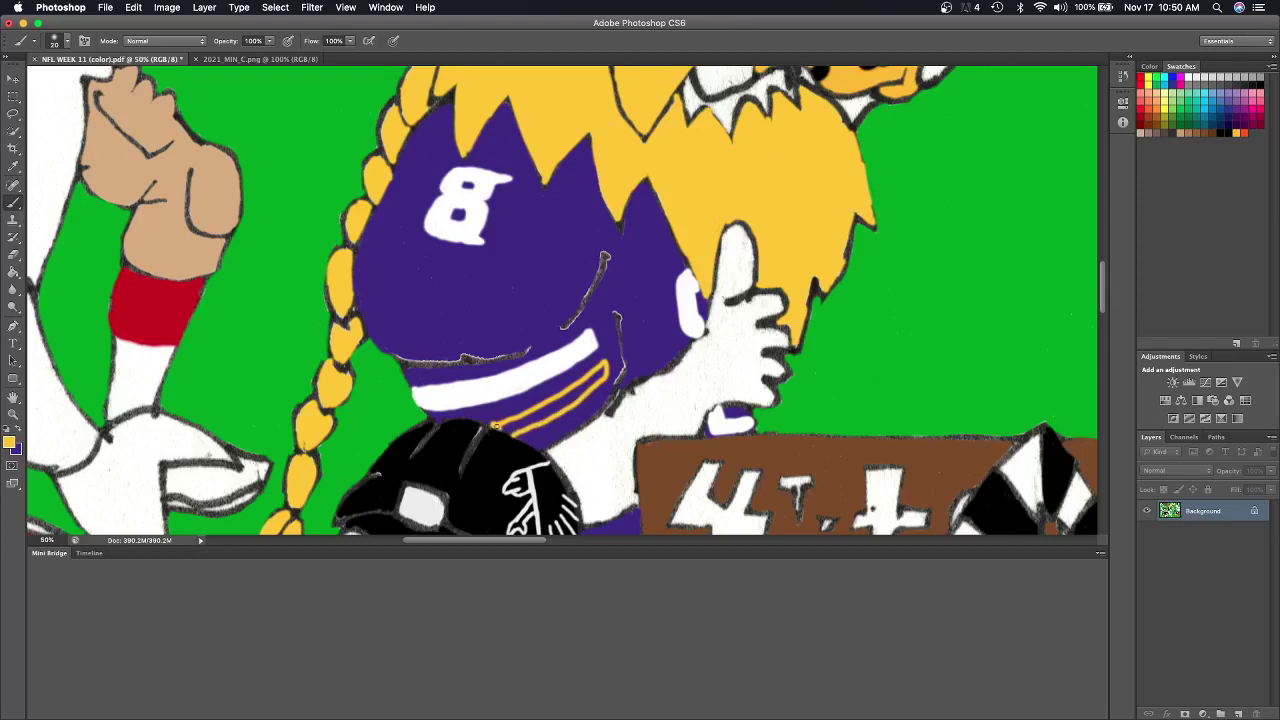
{"action": "mouse_move", "coordinate": [504, 427]}
{"action": "left_mouse_down"}
{"action": "mouse_move", "coordinate": [563, 405]}
{"action": "mouse_move", "coordinate": [603, 369]}
{"action": "left_mouse_up"}
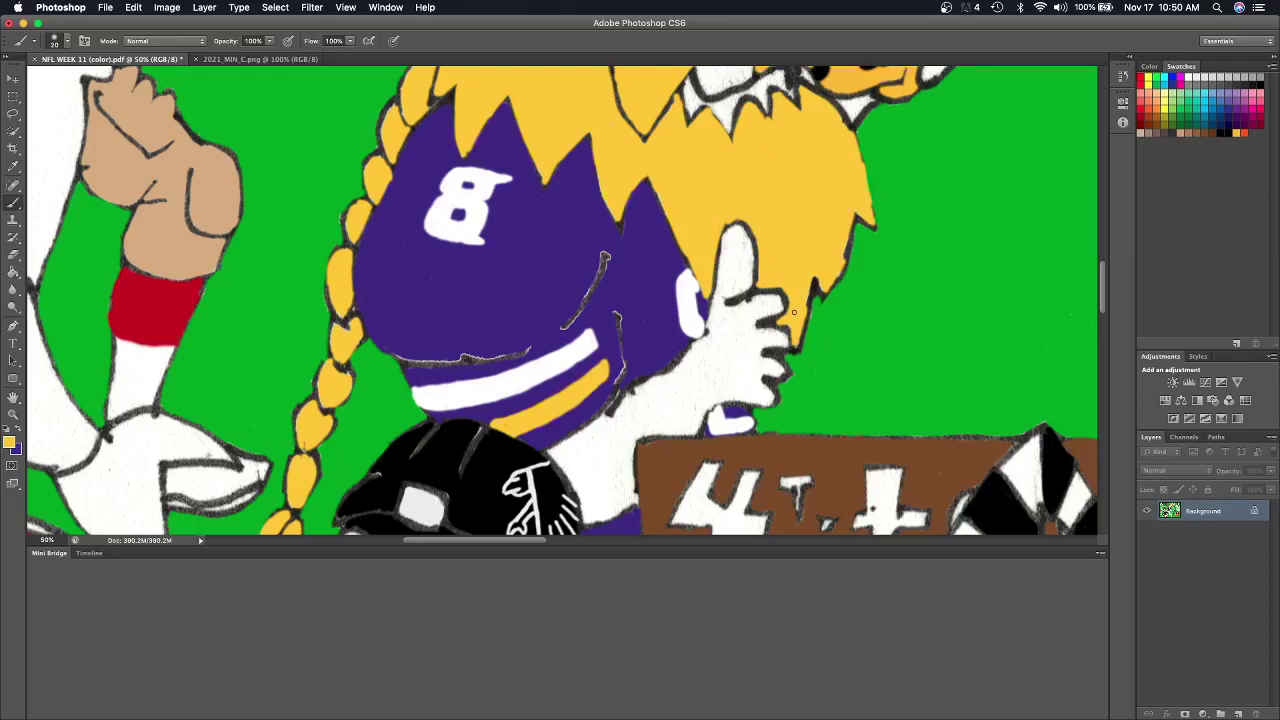
Pick the uniform purple from 2021_MIN_C.png and return to the NFL WEEK 11 drawing.
{"action": "left_click", "coordinate": [248, 59]}
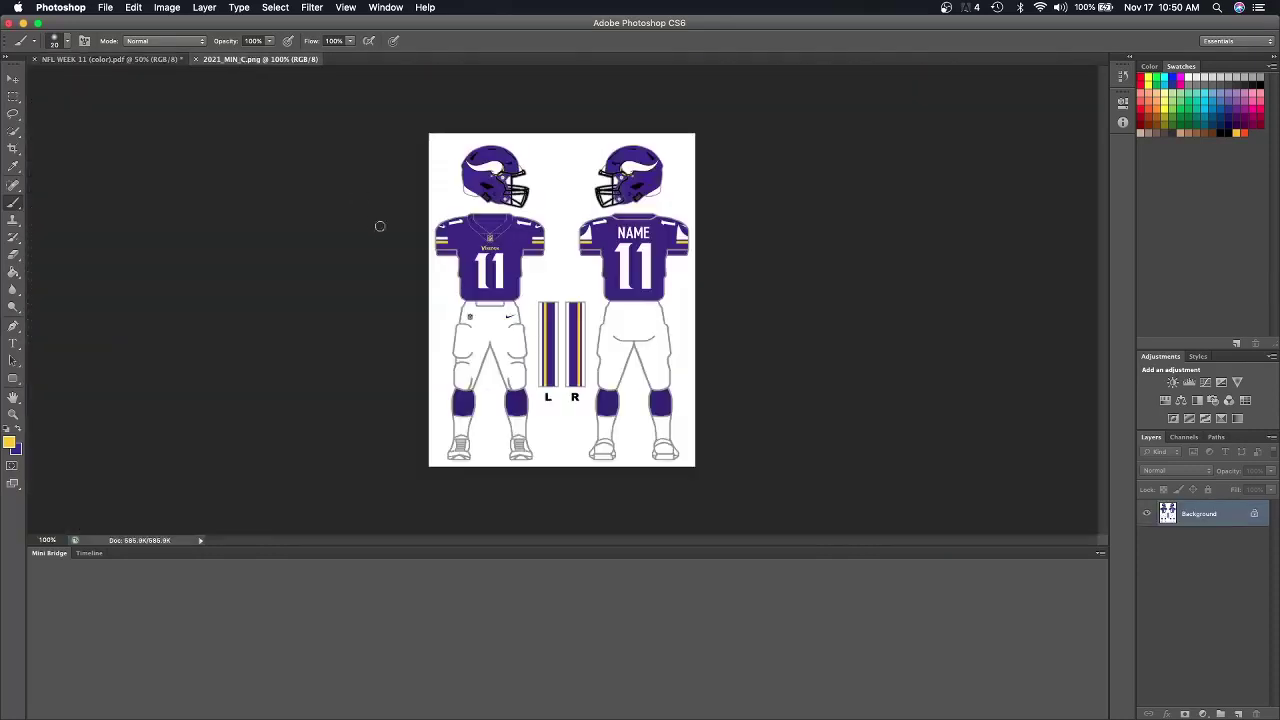
{"action": "left_click", "coordinate": [13, 167]}
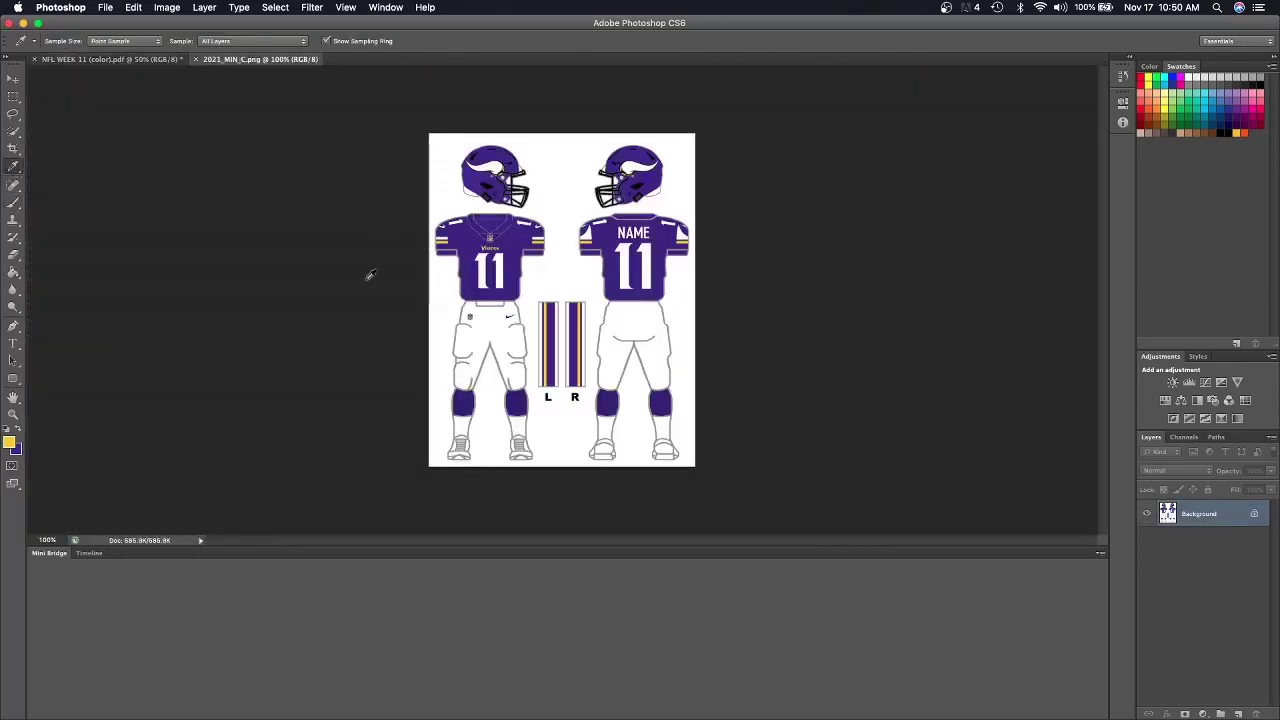
{"action": "left_click", "coordinate": [557, 343]}
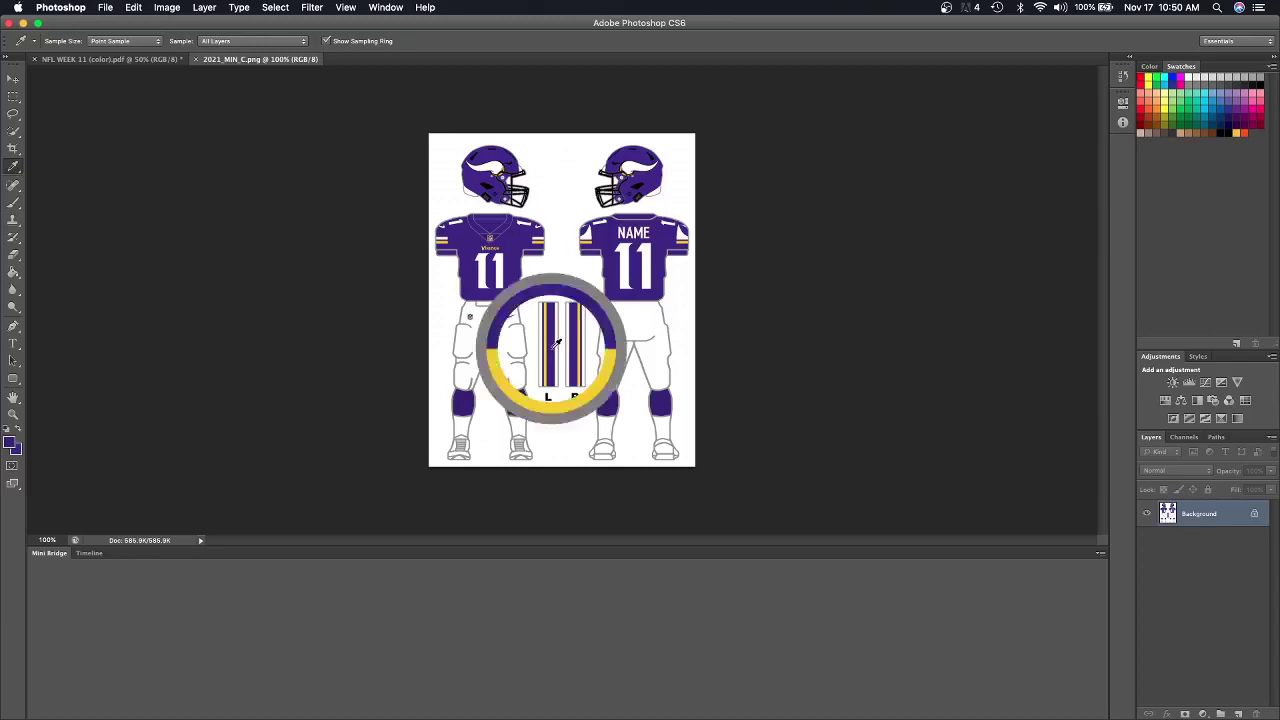
{"action": "left_click", "coordinate": [137, 59]}
Paint a thin purple line down the full length of the white post.
{"action": "left_click", "coordinate": [13, 203]}
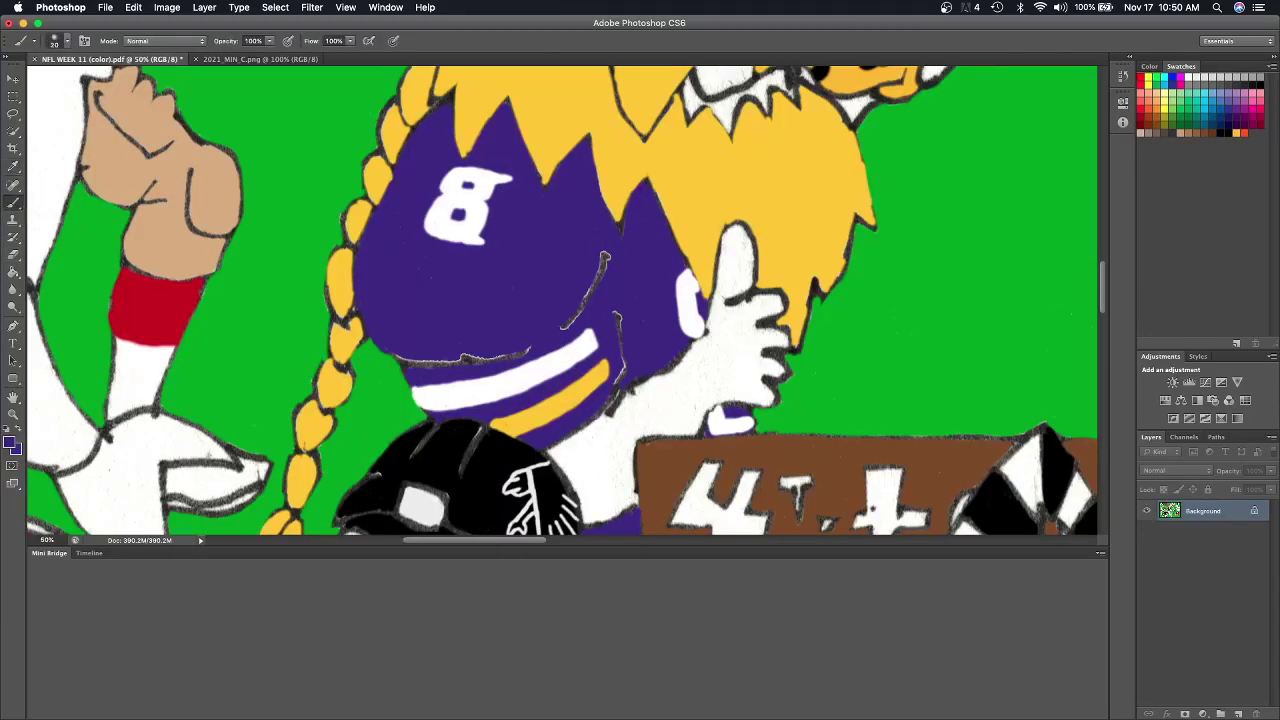
{"action": "scroll", "coordinate": [751, 310], "scroll_direction": "down", "scroll_amount": 5}
{"action": "scroll", "coordinate": [751, 310], "scroll_direction": "down", "scroll_amount": 1}
{"action": "scroll", "coordinate": [800, 305], "scroll_direction": "down", "scroll_amount": 2}
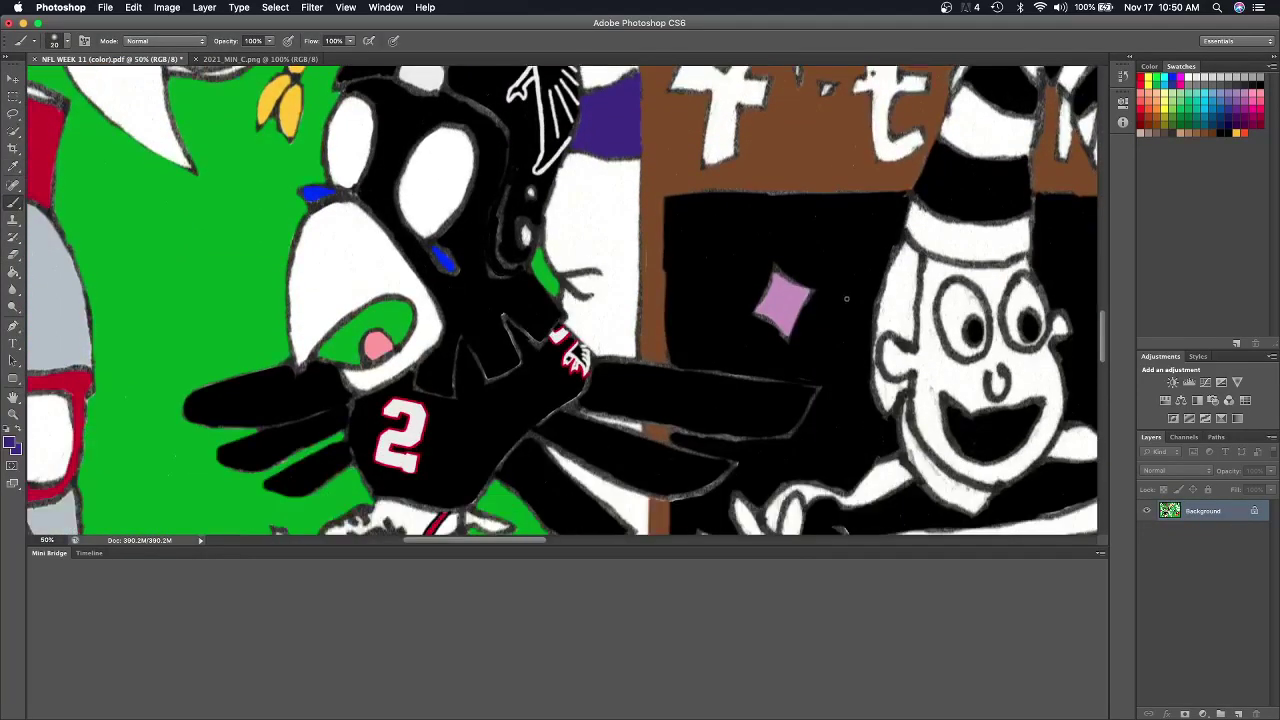
{"action": "scroll", "coordinate": [846, 300], "scroll_direction": "down", "scroll_amount": 1}
{"action": "scroll", "coordinate": [844, 302], "scroll_direction": "up", "scroll_amount": 1}
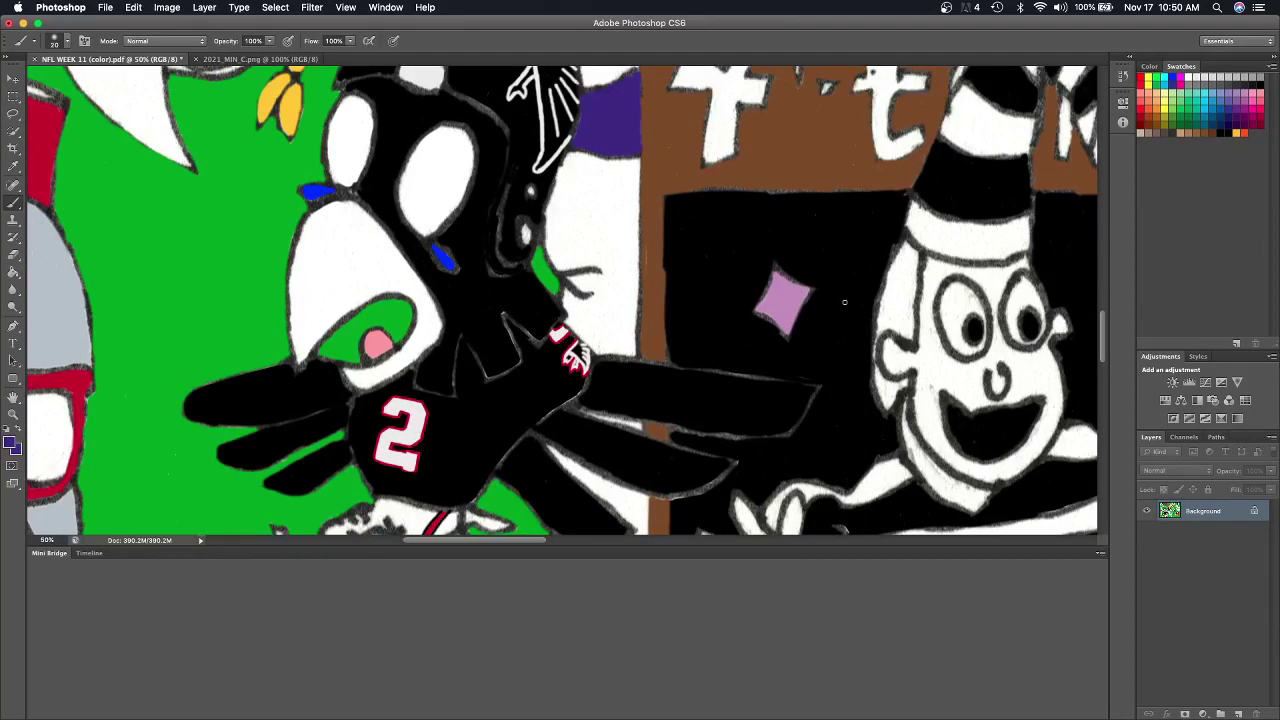
{"action": "scroll", "coordinate": [801, 312], "scroll_direction": "down", "scroll_amount": 2}
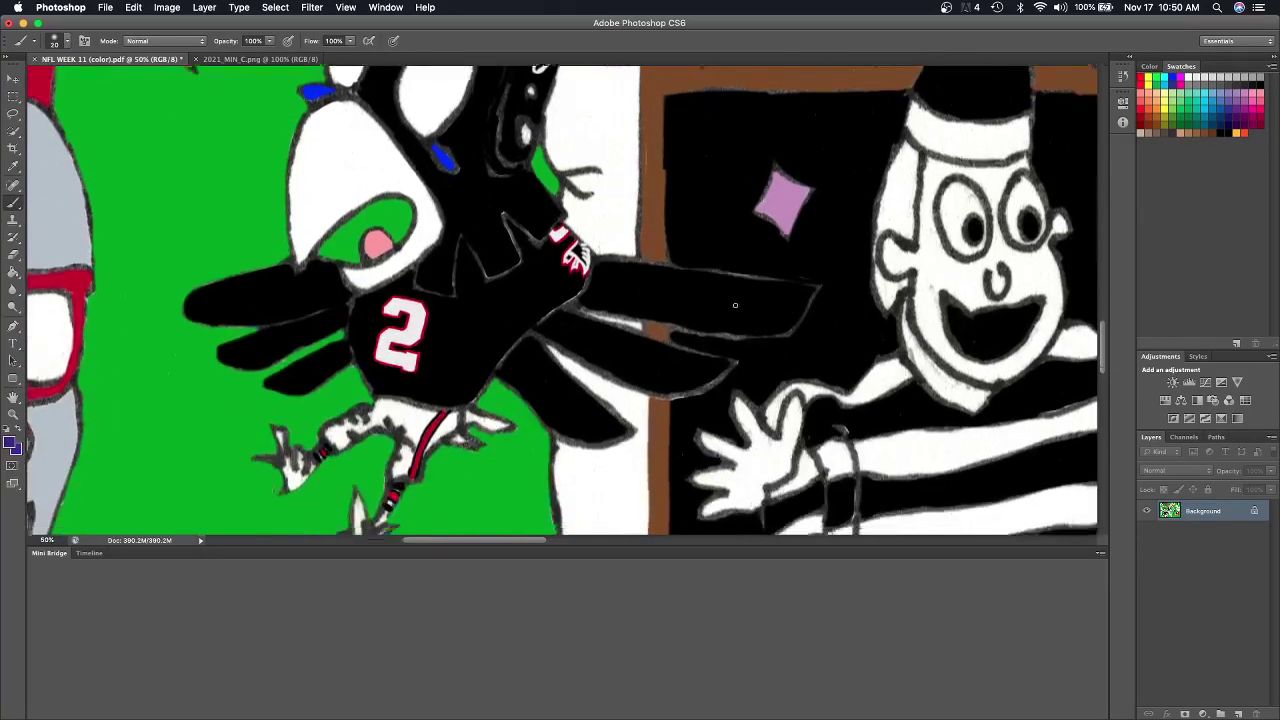
{"action": "scroll", "coordinate": [770, 308], "scroll_direction": "down", "scroll_amount": 2}
{"action": "scroll", "coordinate": [738, 303], "scroll_direction": "up", "scroll_amount": 2}
{"action": "scroll", "coordinate": [738, 303], "scroll_direction": "up", "scroll_amount": 1}
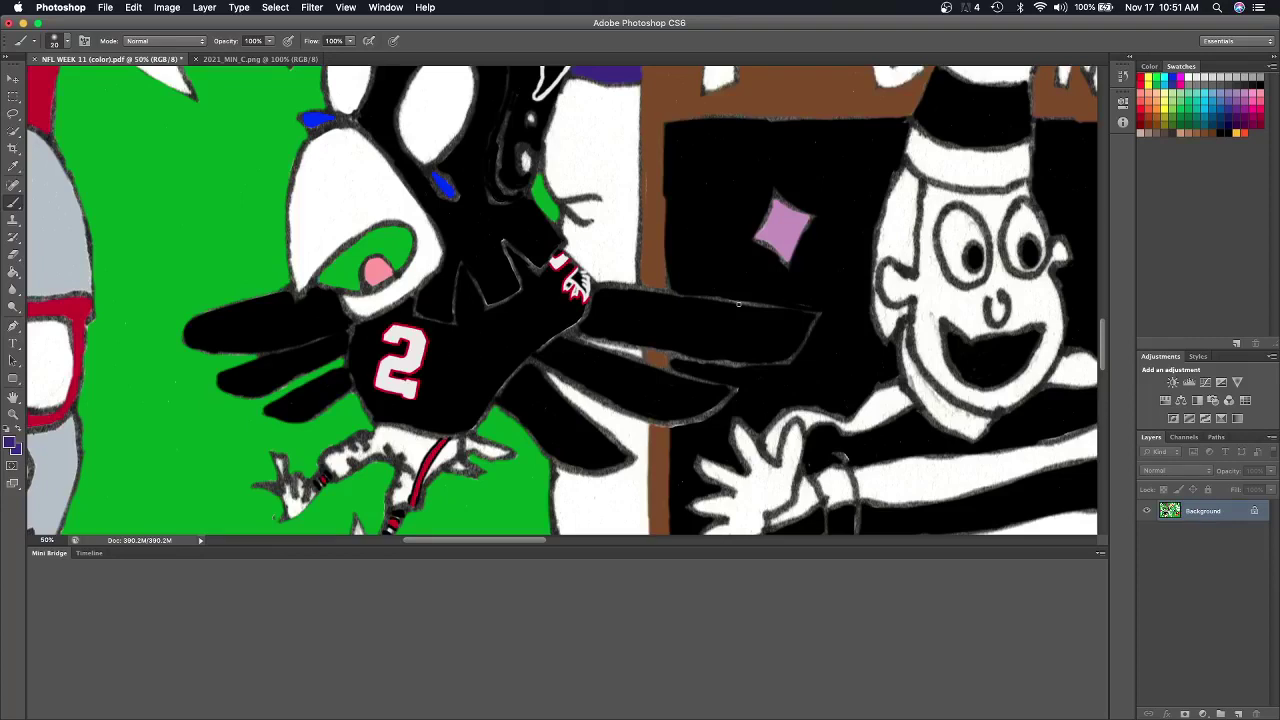
{"action": "left_click_drag", "start_coordinate": [596, 84], "coordinate": [601, 285]}
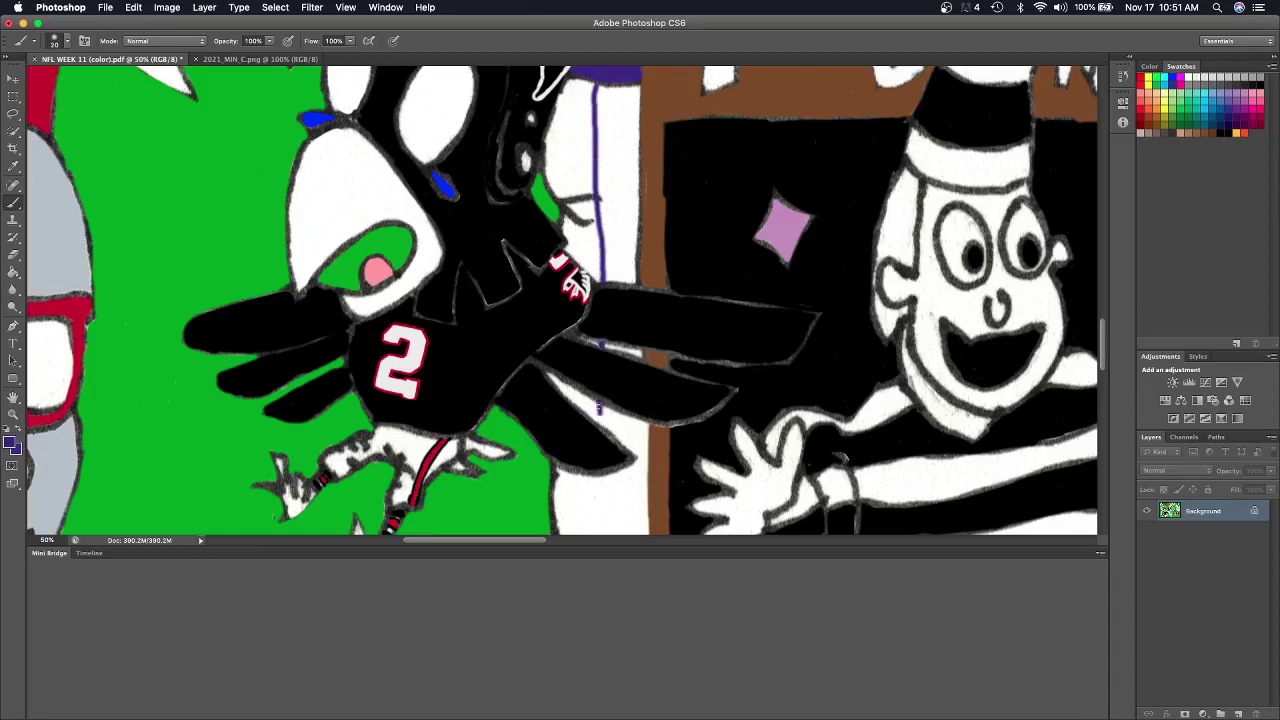
{"action": "scroll", "coordinate": [620, 425], "scroll_direction": "down", "scroll_amount": 3}
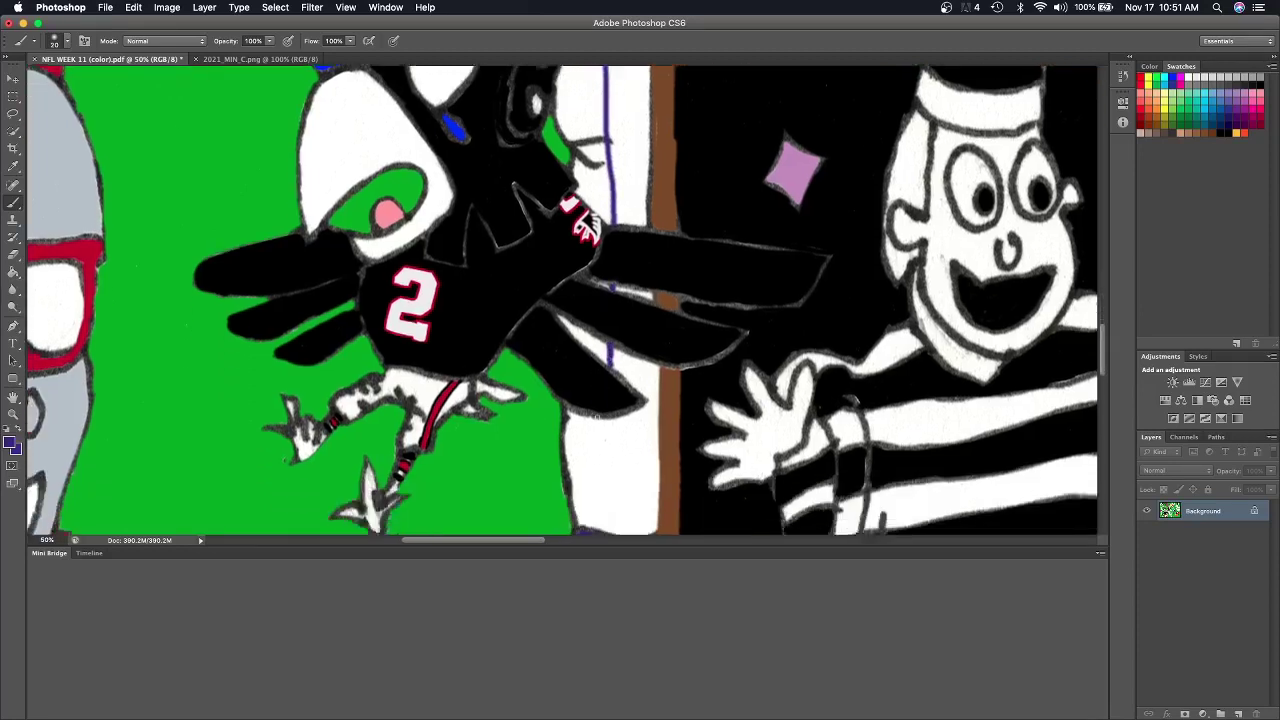
{"action": "left_click_drag", "start_coordinate": [614, 404], "coordinate": [624, 520]}
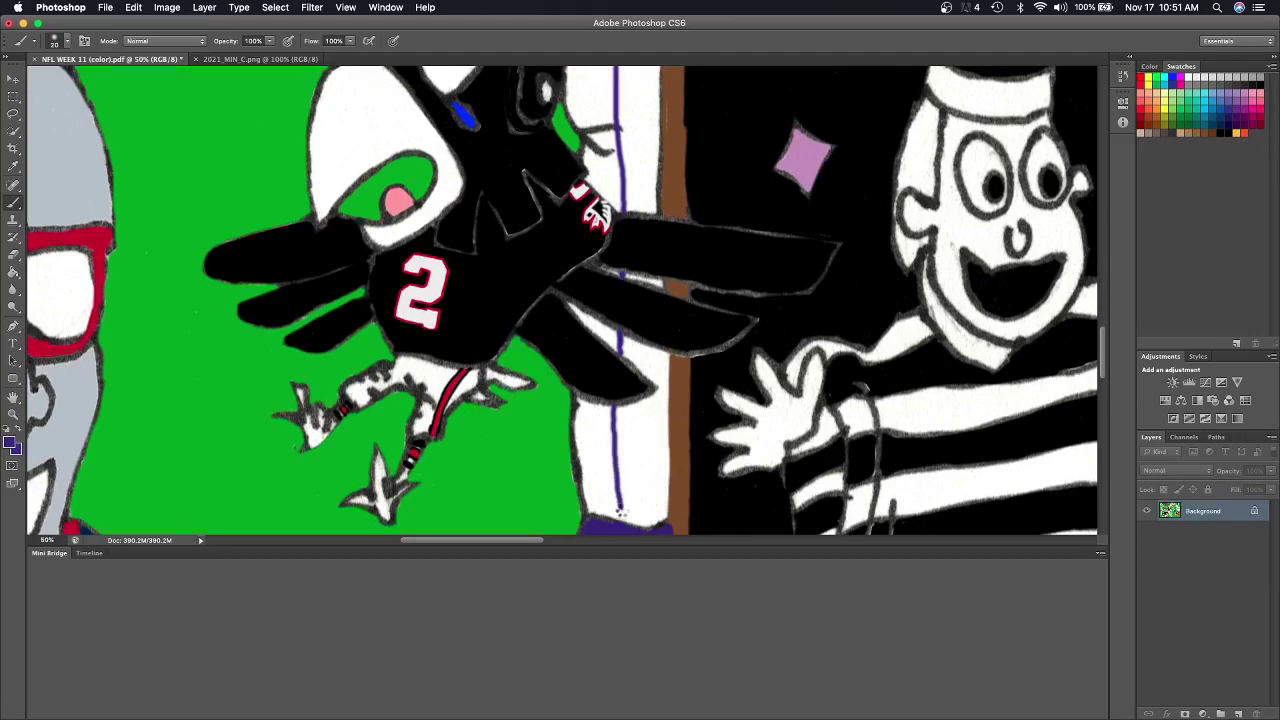
Add a second purple stripe down the post, covering the edge beside the falcon's wing.
{"action": "scroll", "coordinate": [619, 517], "scroll_direction": "up", "scroll_amount": 2}
{"action": "scroll", "coordinate": [619, 517], "scroll_direction": "up", "scroll_amount": 1}
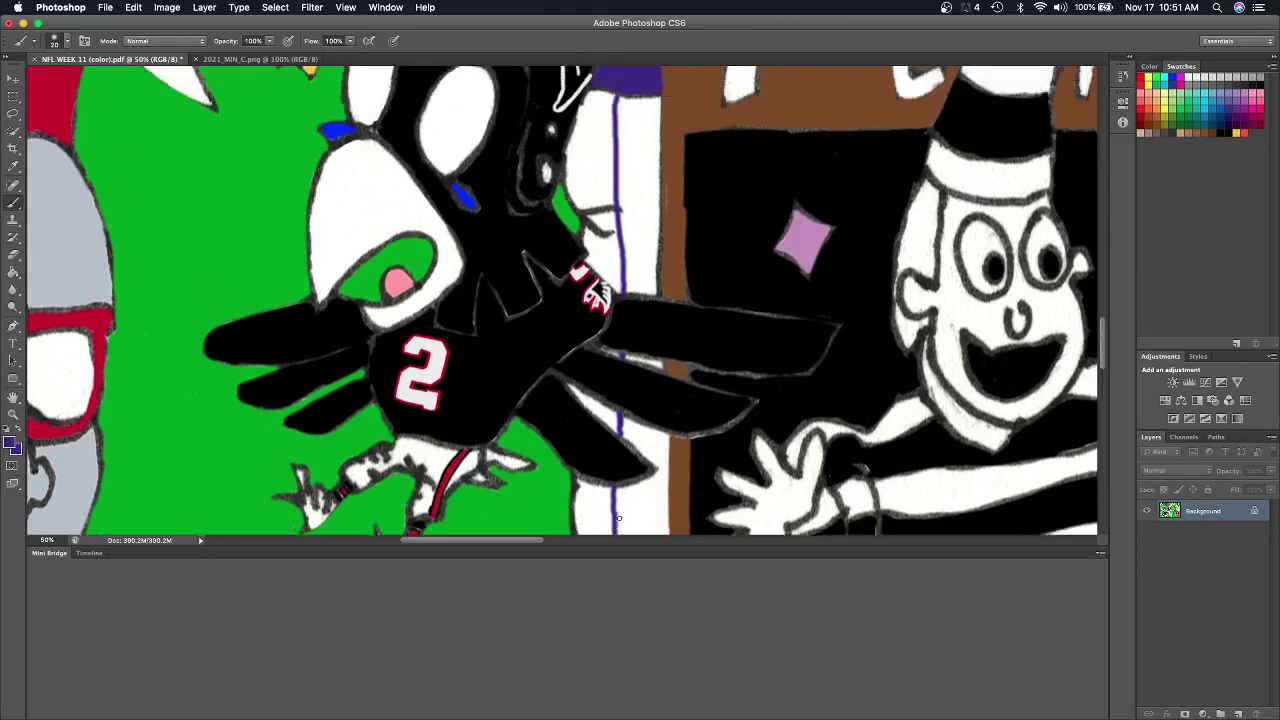
{"action": "scroll", "coordinate": [630, 400], "scroll_direction": "up", "scroll_amount": 1}
{"action": "left_click_drag", "start_coordinate": [650, 147], "coordinate": [648, 312]}
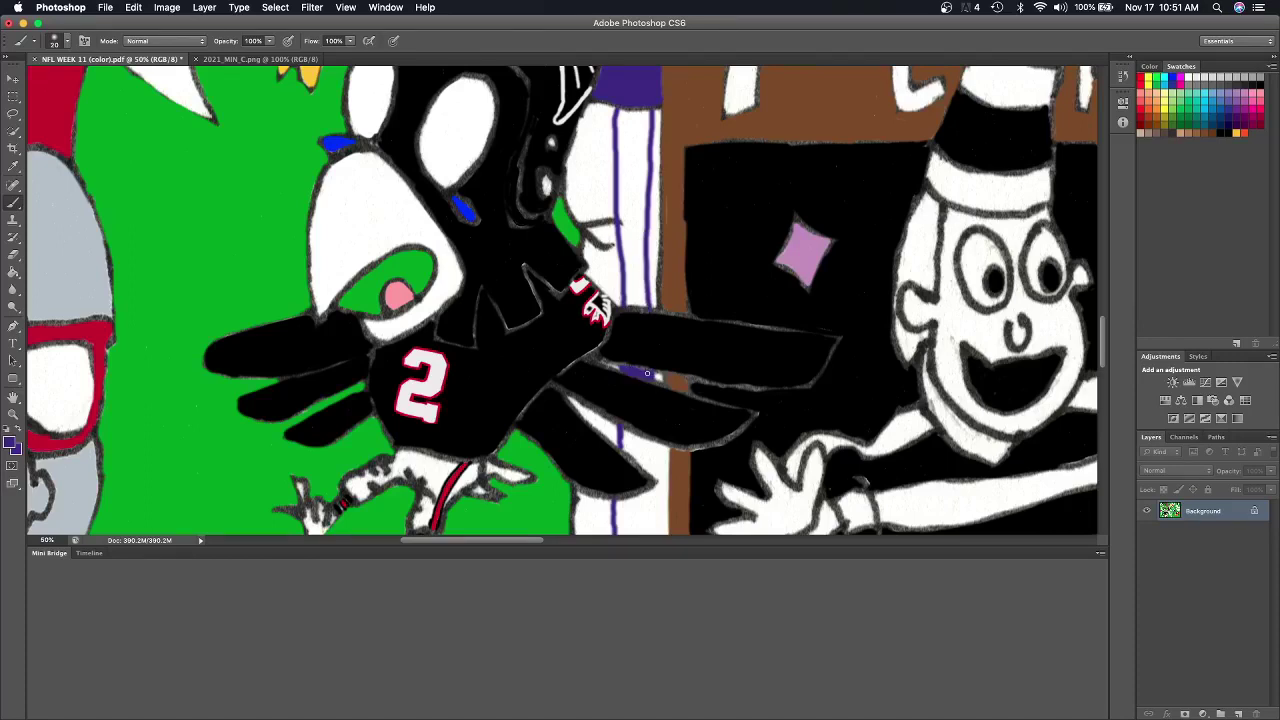
{"action": "scroll", "coordinate": [647, 373], "scroll_direction": "down", "scroll_amount": 2}
{"action": "mouse_move", "coordinate": [648, 396]}
{"action": "left_mouse_down"}
{"action": "mouse_move", "coordinate": [651, 434]}
{"action": "mouse_move", "coordinate": [630, 388]}
{"action": "mouse_move", "coordinate": [645, 410]}
{"action": "left_mouse_up"}
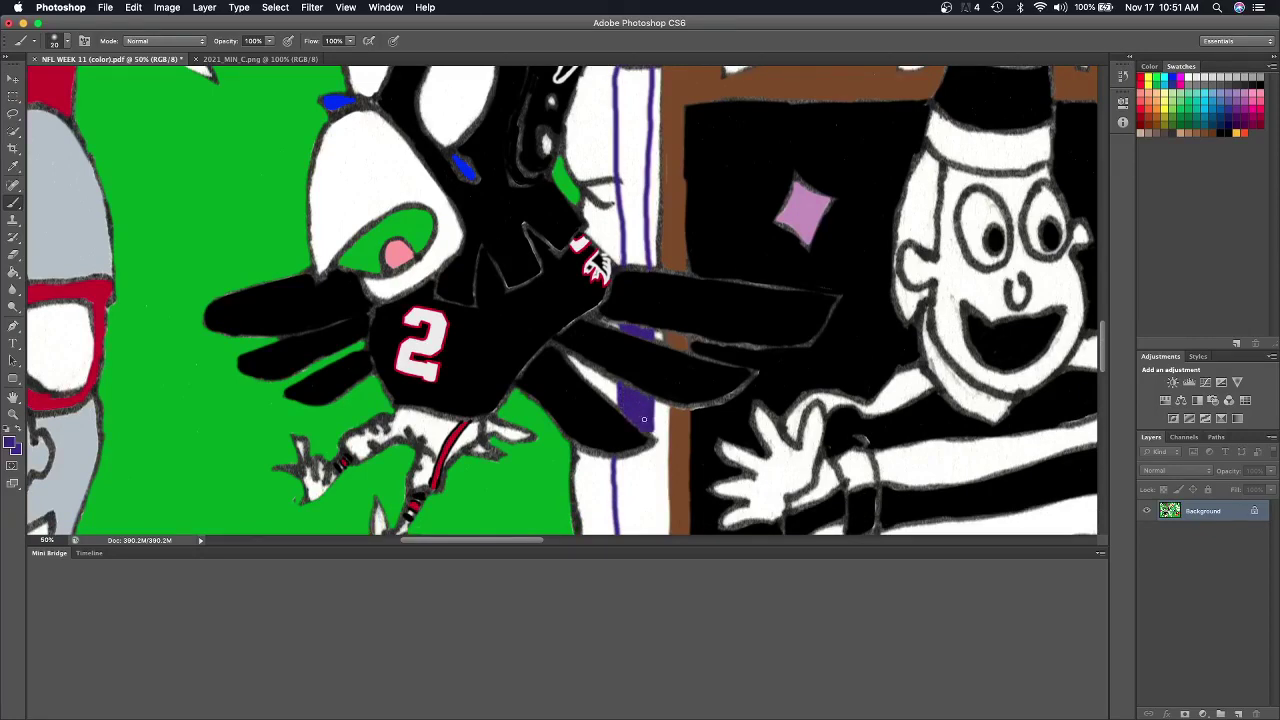
{"action": "scroll", "coordinate": [644, 410], "scroll_direction": "down", "scroll_amount": 4}
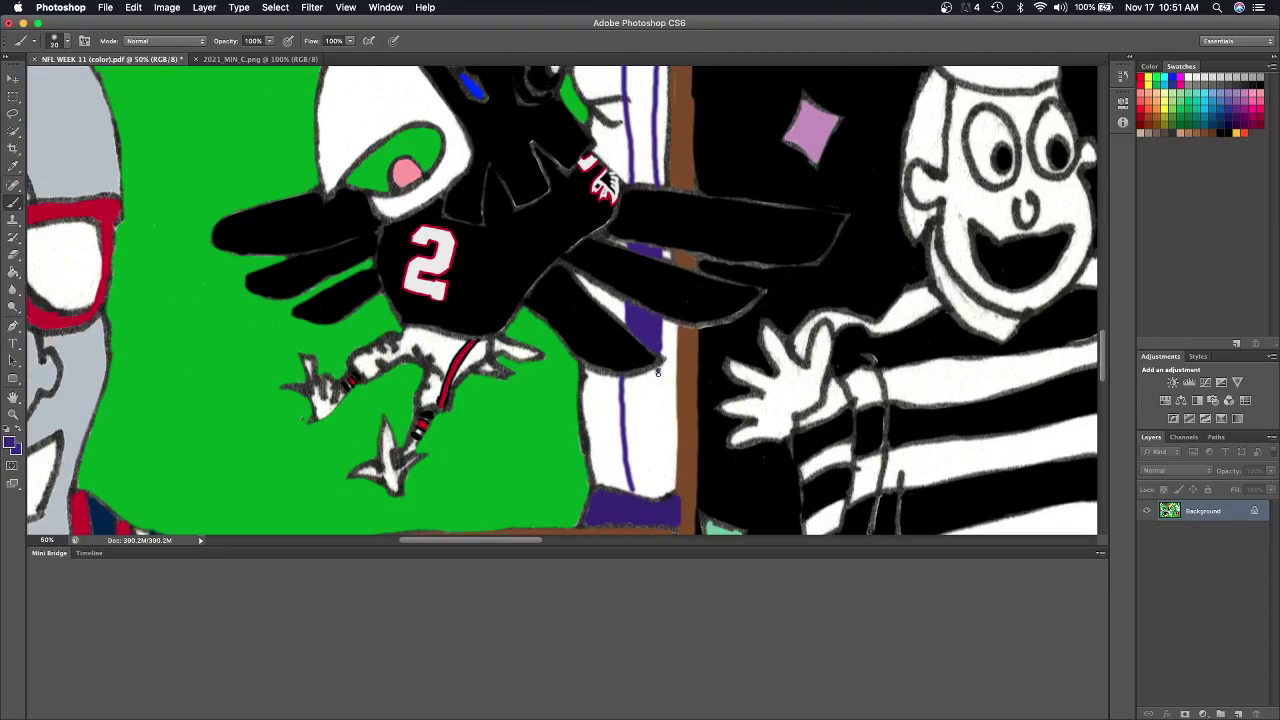
{"action": "mouse_move", "coordinate": [657, 372]}
{"action": "left_mouse_down"}
{"action": "mouse_move", "coordinate": [660, 497]}
{"action": "mouse_move", "coordinate": [622, 430]}
{"action": "mouse_move", "coordinate": [636, 378]}
{"action": "mouse_move", "coordinate": [650, 480]}
{"action": "mouse_move", "coordinate": [634, 405]}
{"action": "mouse_move", "coordinate": [630, 432]}
{"action": "mouse_move", "coordinate": [646, 378]}
{"action": "mouse_move", "coordinate": [630, 381]}
{"action": "mouse_move", "coordinate": [650, 372]}
{"action": "mouse_move", "coordinate": [651, 412]}
{"action": "left_mouse_up"}
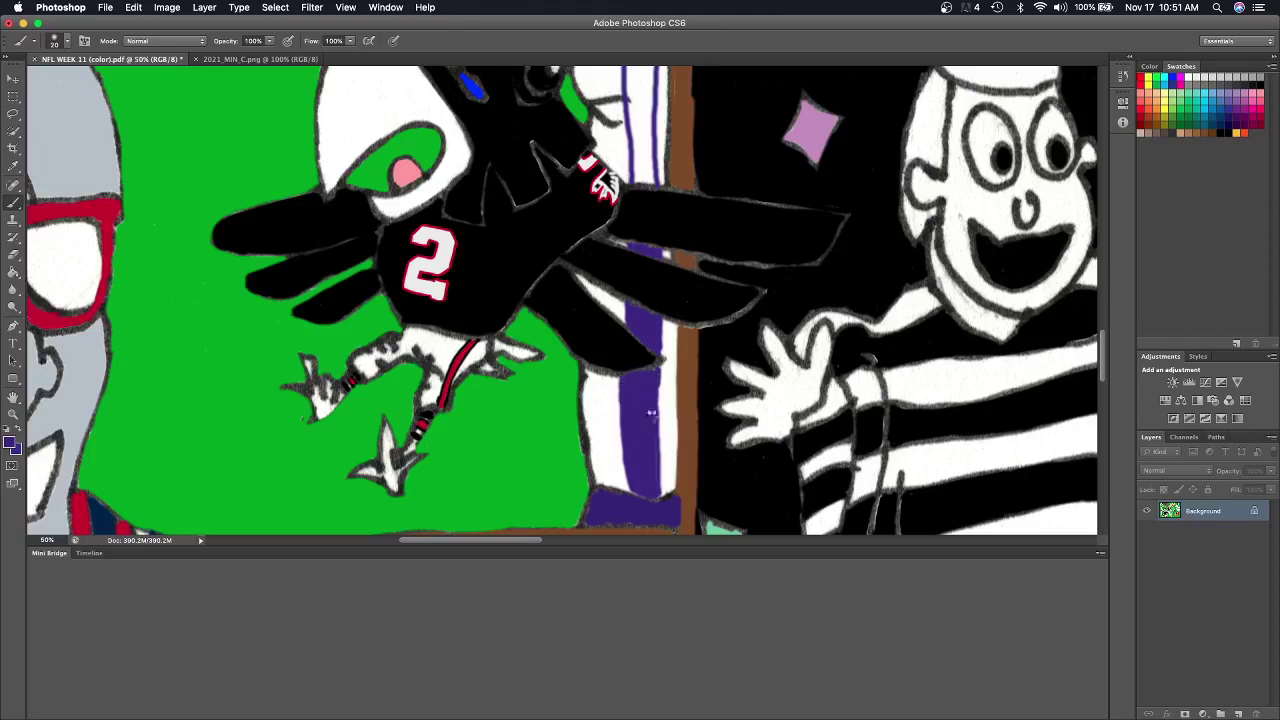
{"action": "scroll", "coordinate": [646, 380], "scroll_direction": "up", "scroll_amount": 3}
Brush purple over the post's remaining white stripe down to the falcon's wing, then bring up 2021_MIN_C.png.
{"action": "scroll", "coordinate": [645, 378], "scroll_direction": "up", "scroll_amount": 3}
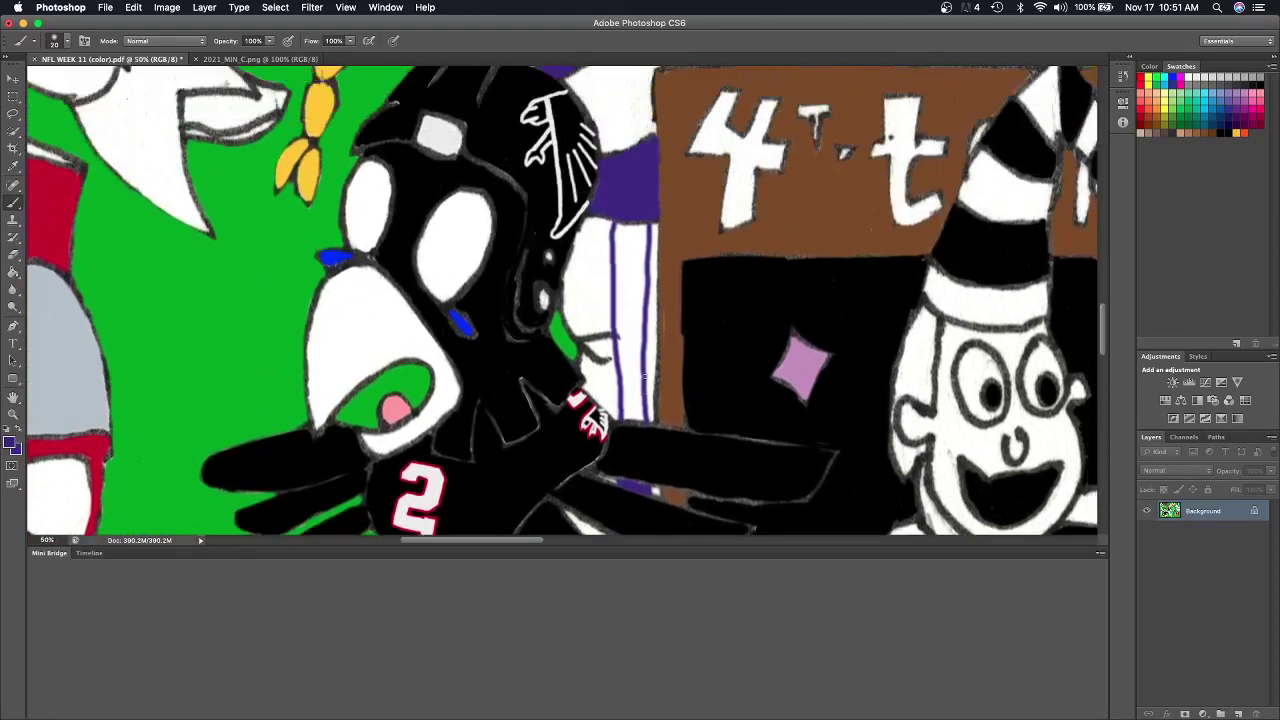
{"action": "mouse_move", "coordinate": [622, 352]}
{"action": "left_mouse_down"}
{"action": "mouse_move", "coordinate": [622, 290]}
{"action": "mouse_move", "coordinate": [620, 368]}
{"action": "mouse_move", "coordinate": [614, 242]}
{"action": "mouse_move", "coordinate": [613, 289]}
{"action": "mouse_move", "coordinate": [630, 220]}
{"action": "mouse_move", "coordinate": [636, 302]}
{"action": "mouse_move", "coordinate": [630, 250]}
{"action": "mouse_move", "coordinate": [640, 288]}
{"action": "left_mouse_up"}
{"action": "mouse_move", "coordinate": [638, 238]}
{"action": "left_mouse_down"}
{"action": "mouse_move", "coordinate": [616, 226]}
{"action": "mouse_move", "coordinate": [640, 276]}
{"action": "mouse_move", "coordinate": [641, 230]}
{"action": "mouse_move", "coordinate": [646, 262]}
{"action": "mouse_move", "coordinate": [634, 234]}
{"action": "mouse_move", "coordinate": [637, 376]}
{"action": "mouse_move", "coordinate": [622, 416]}
{"action": "mouse_move", "coordinate": [620, 380]}
{"action": "mouse_move", "coordinate": [638, 418]}
{"action": "mouse_move", "coordinate": [636, 380]}
{"action": "mouse_move", "coordinate": [628, 415]}
{"action": "mouse_move", "coordinate": [630, 386]}
{"action": "mouse_move", "coordinate": [644, 425]}
{"action": "mouse_move", "coordinate": [640, 350]}
{"action": "mouse_move", "coordinate": [634, 372]}
{"action": "left_mouse_up"}
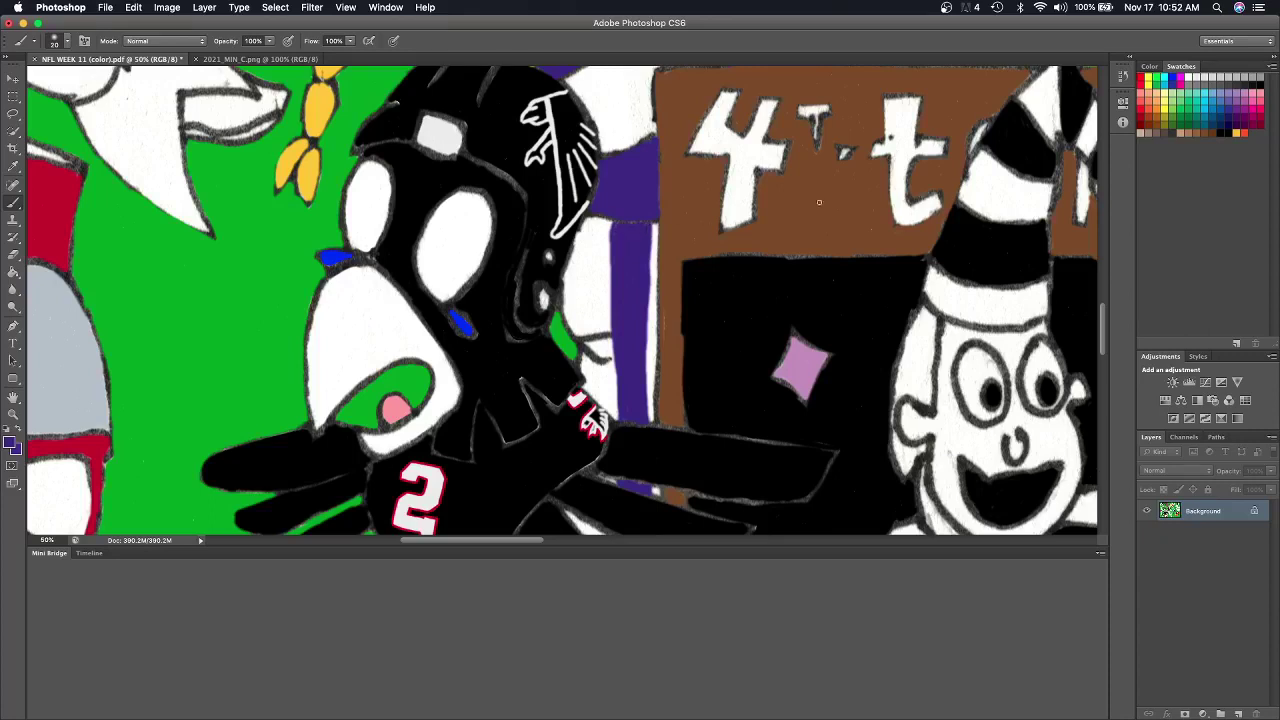
{"action": "left_click", "coordinate": [300, 59]}
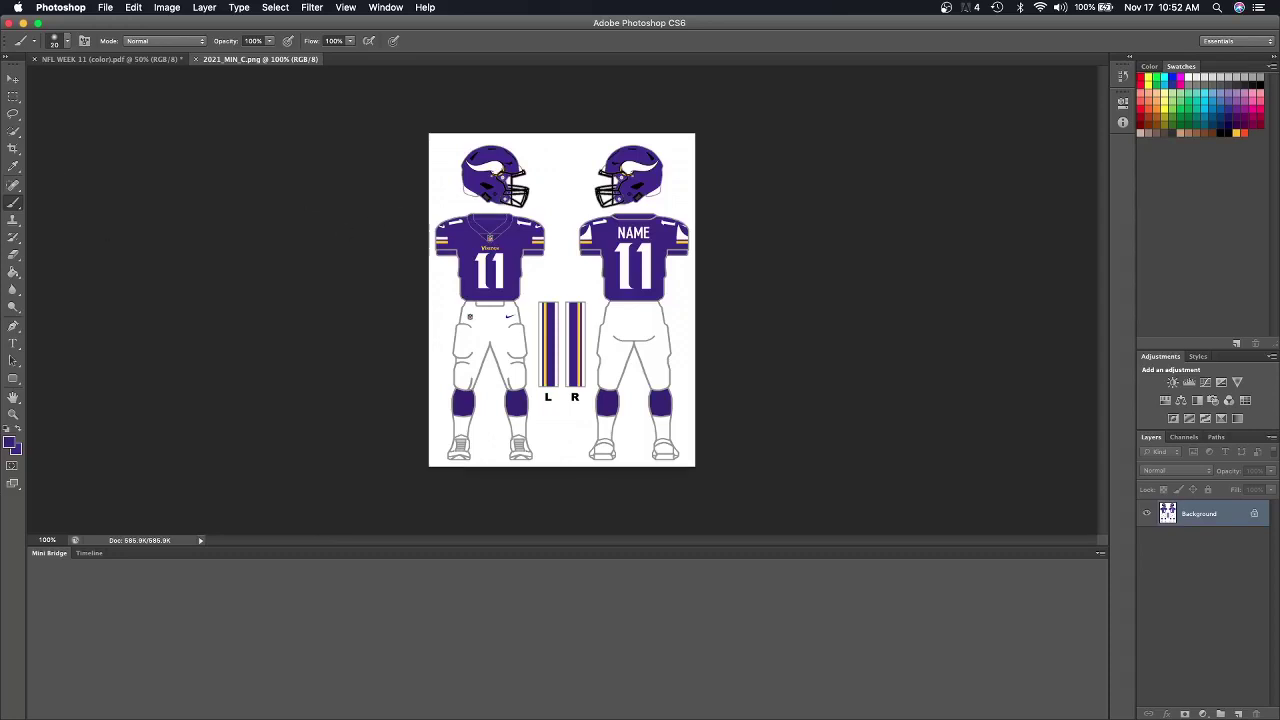
Sample gold from the Vikings uniform's leg stripe and resume brushing on NFL WEEK 11.
{"action": "left_click", "coordinate": [12, 168]}
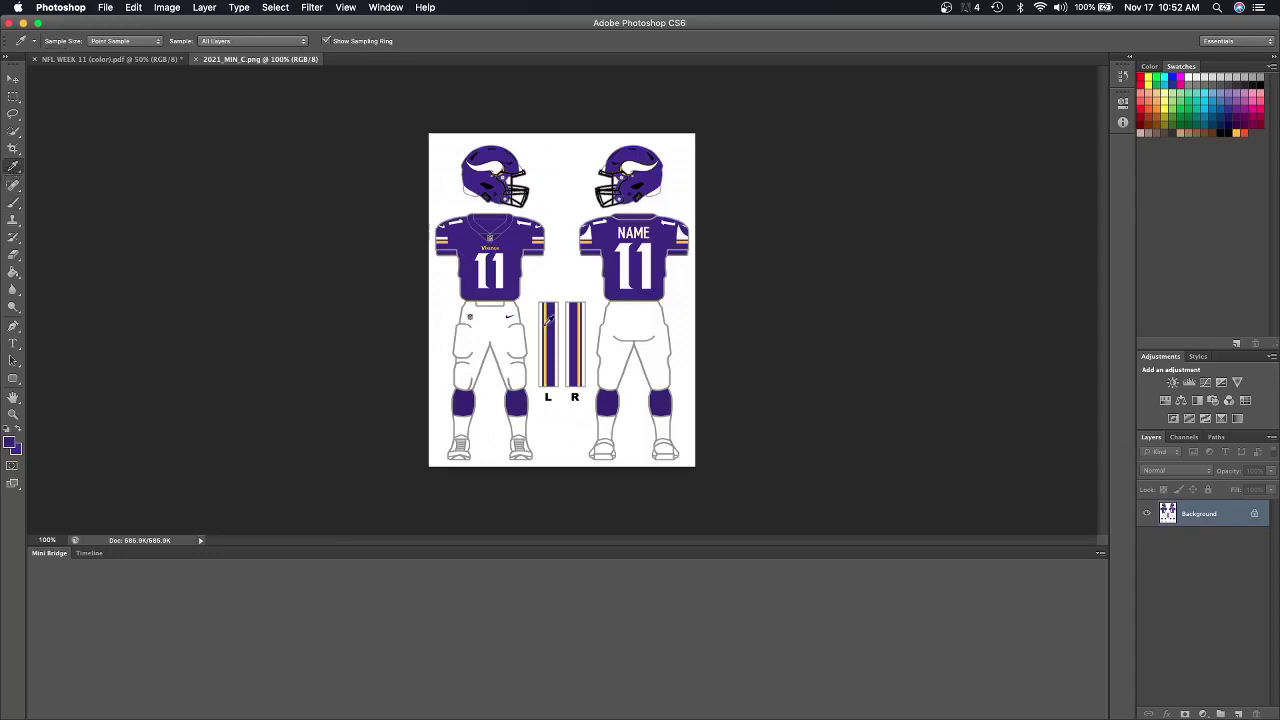
{"action": "left_click", "coordinate": [548, 318]}
{"action": "left_click", "coordinate": [160, 59]}
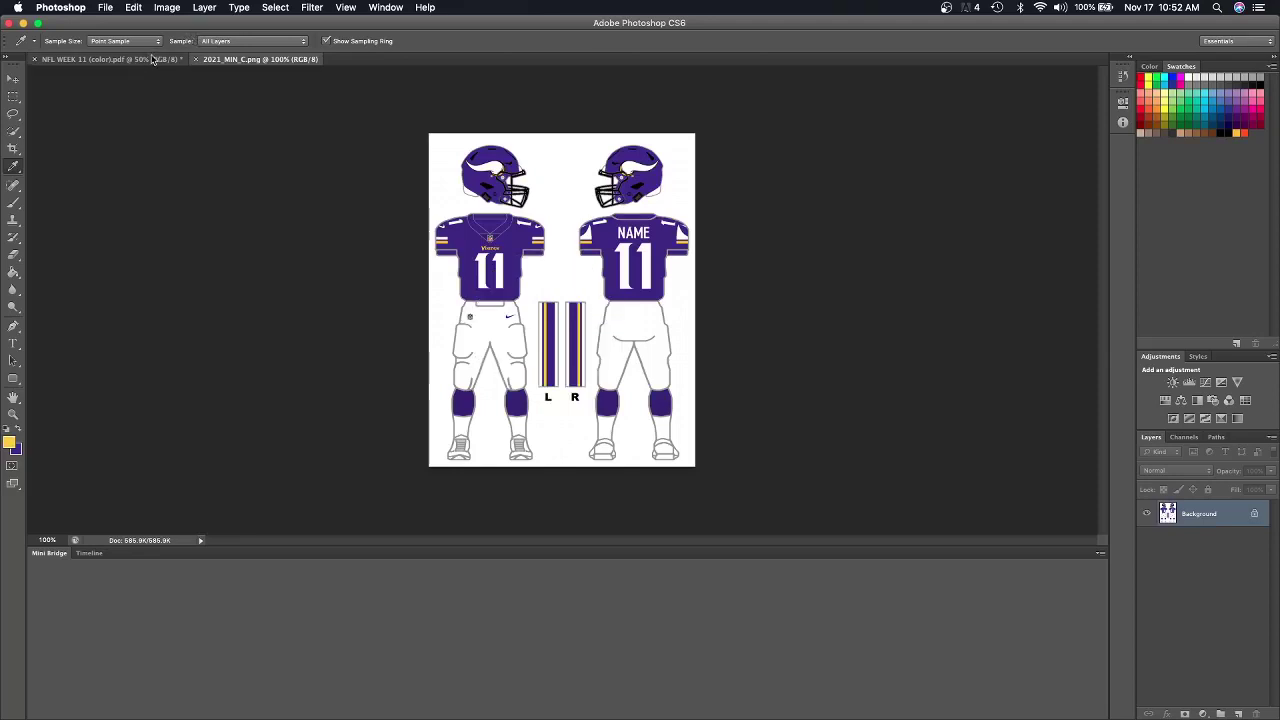
{"action": "left_click", "coordinate": [18, 204]}
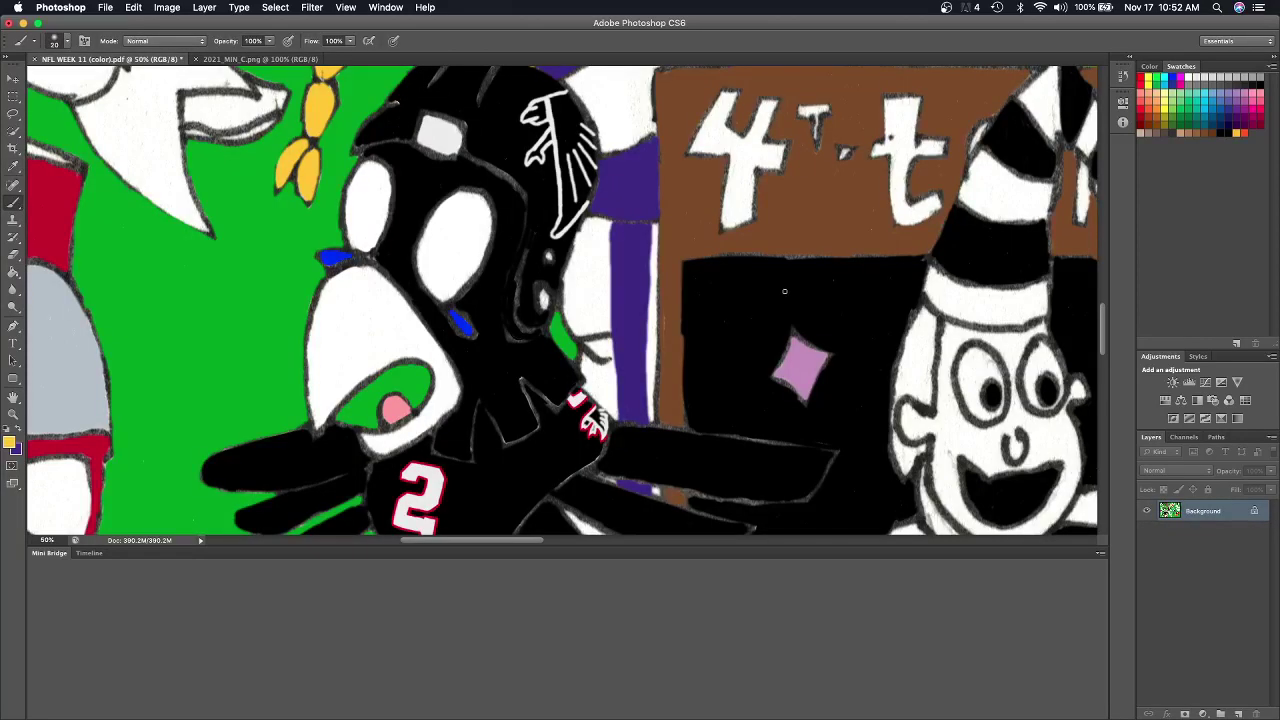
Paint a thin gold line down the purple post stripe, then zoom out to view the whole image.
{"action": "left_click_drag", "start_coordinate": [623, 228], "coordinate": [630, 418]}
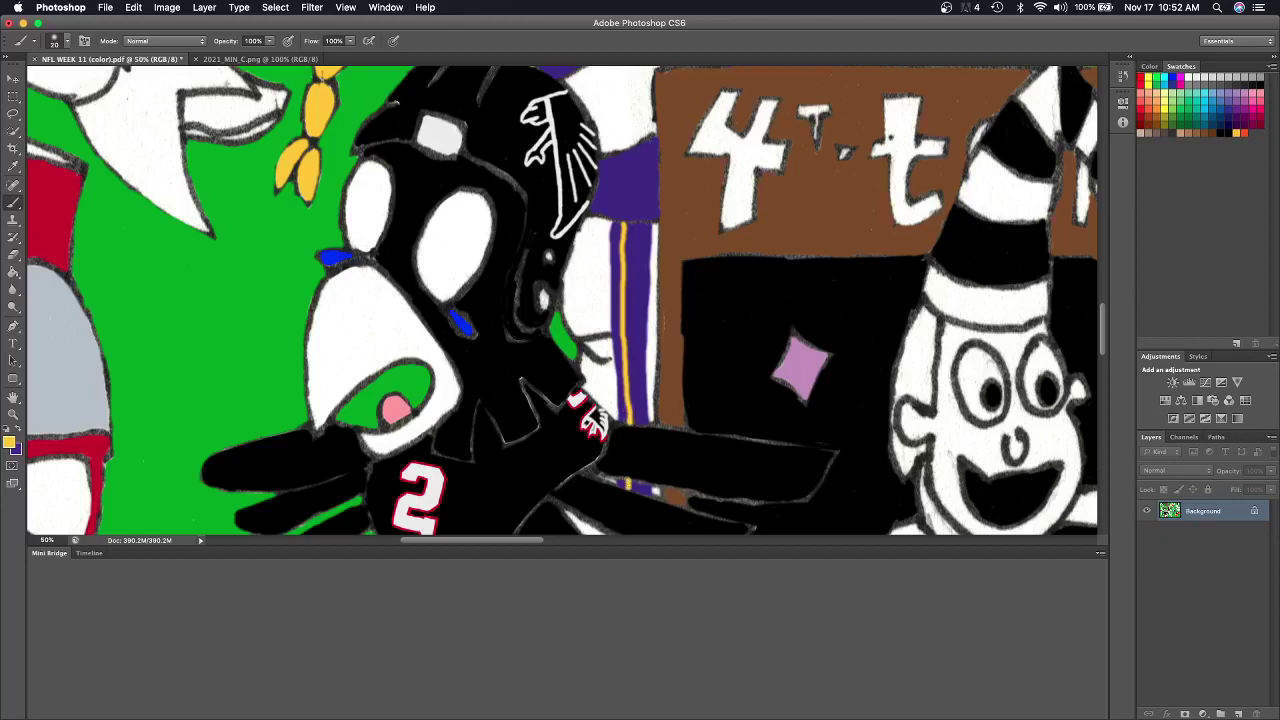
{"action": "scroll", "coordinate": [626, 479], "scroll_direction": "down", "scroll_amount": 2}
{"action": "scroll", "coordinate": [626, 479], "scroll_direction": "down", "scroll_amount": 4}
{"action": "scroll", "coordinate": [626, 479], "scroll_direction": "down", "scroll_amount": 3}
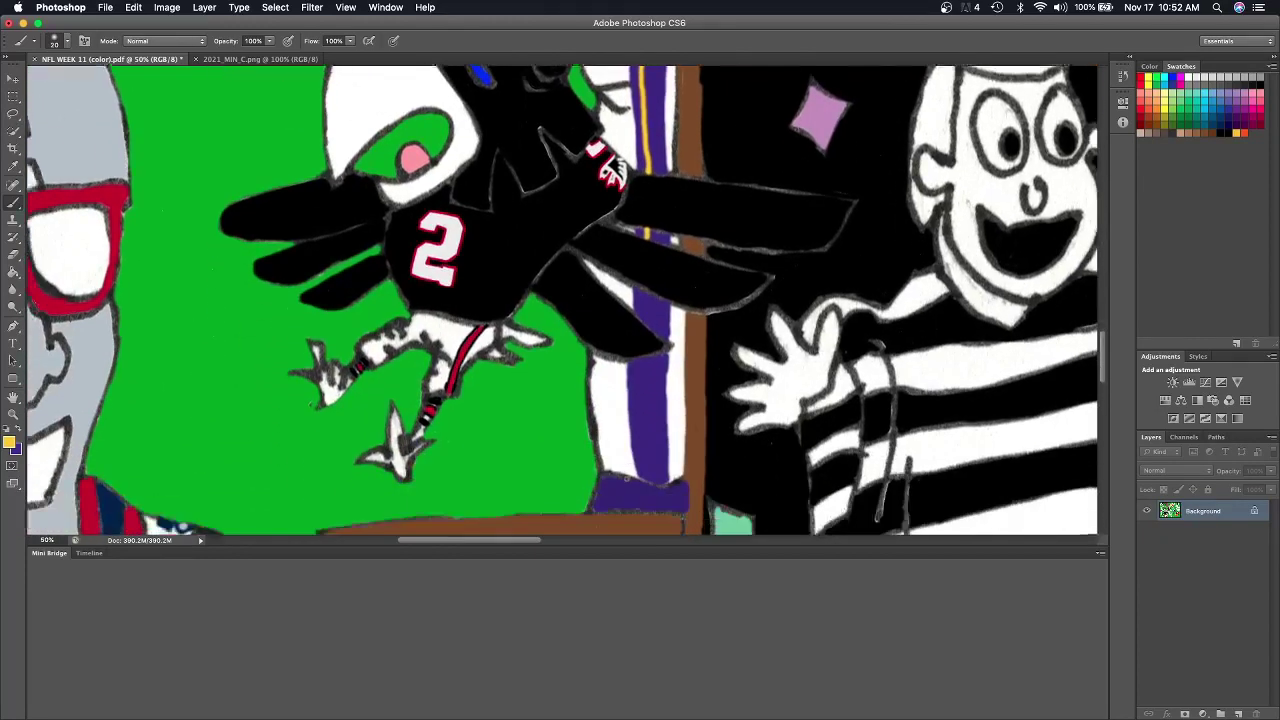
{"action": "left_click_drag", "start_coordinate": [641, 287], "coordinate": [647, 471]}
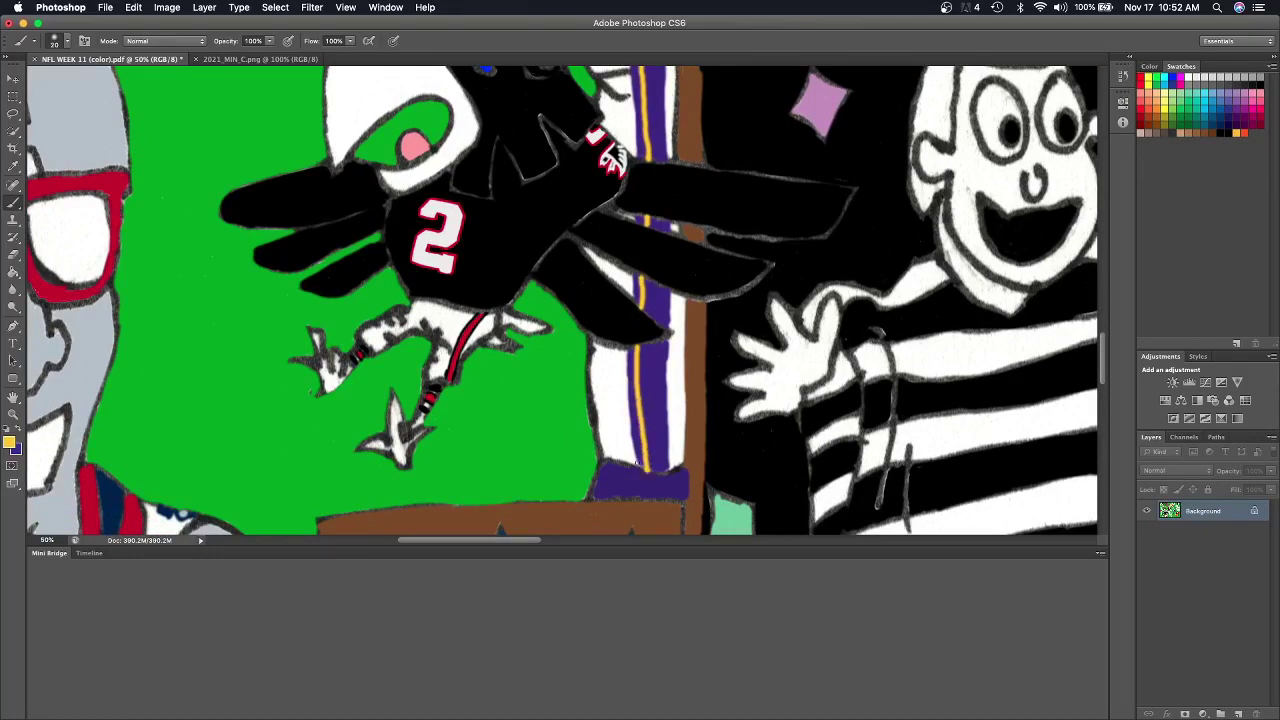
{"action": "key", "text": "super+minus"}
{"action": "key", "text": "super+minus"}
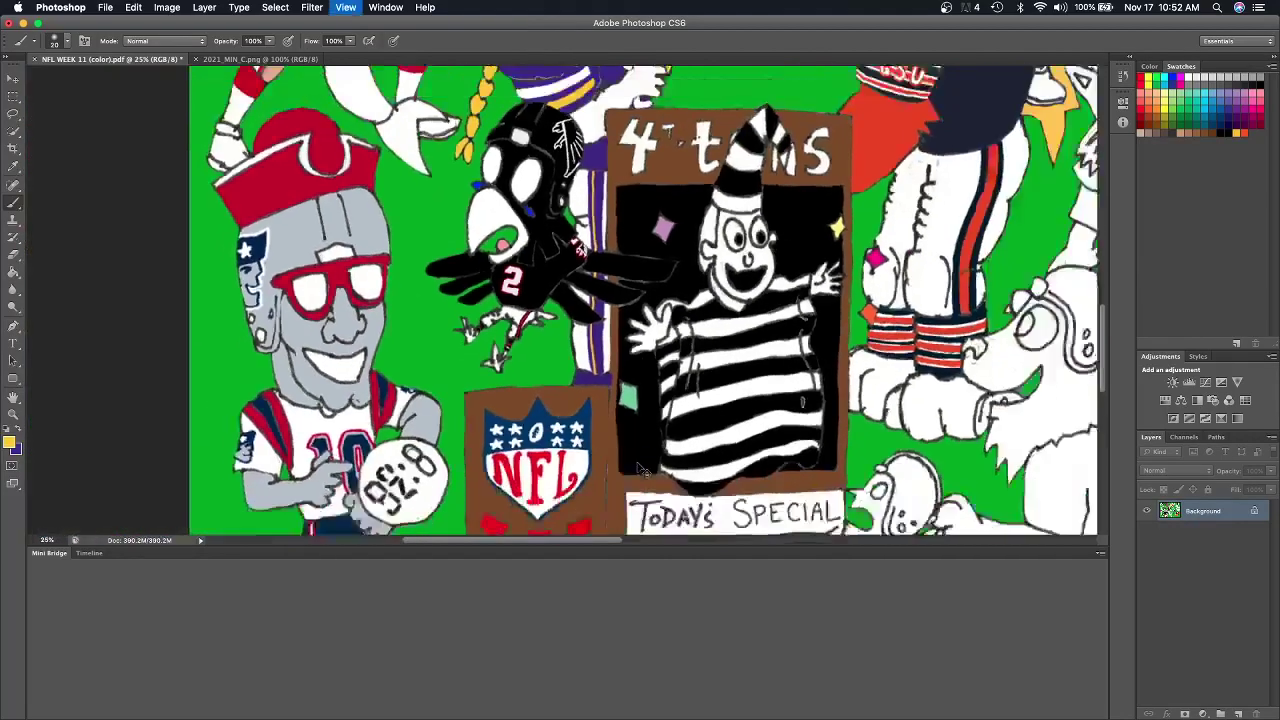
{"action": "key", "text": "super+minus"}
{"action": "key", "text": "super+minus"}
{"action": "key", "text": "super+minus"}
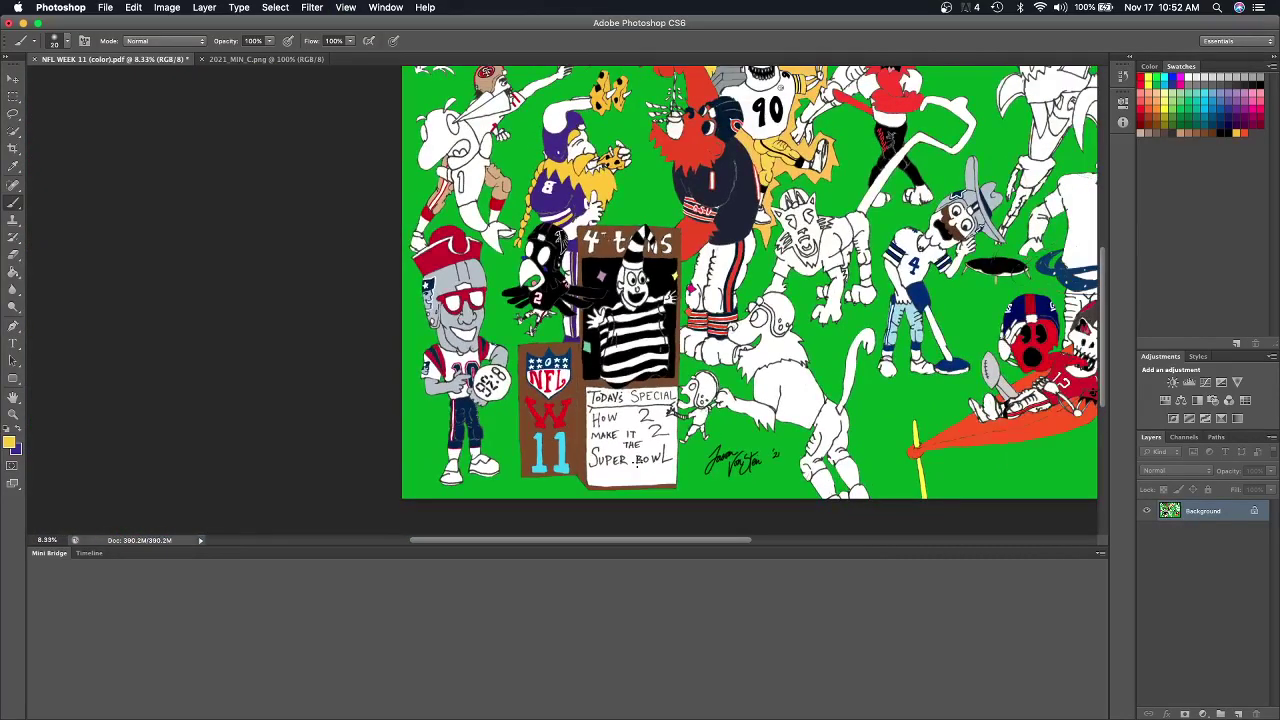
{"action": "scroll", "coordinate": [650, 300], "scroll_direction": "down", "scroll_amount": 3}
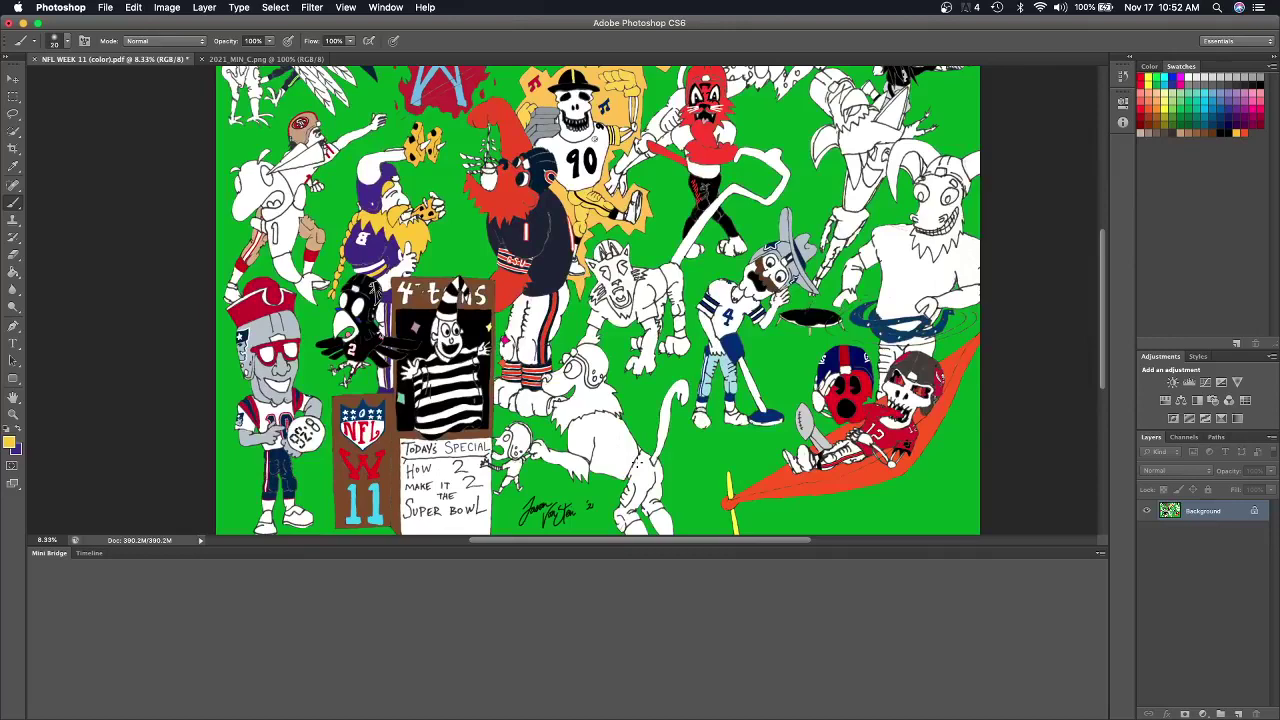